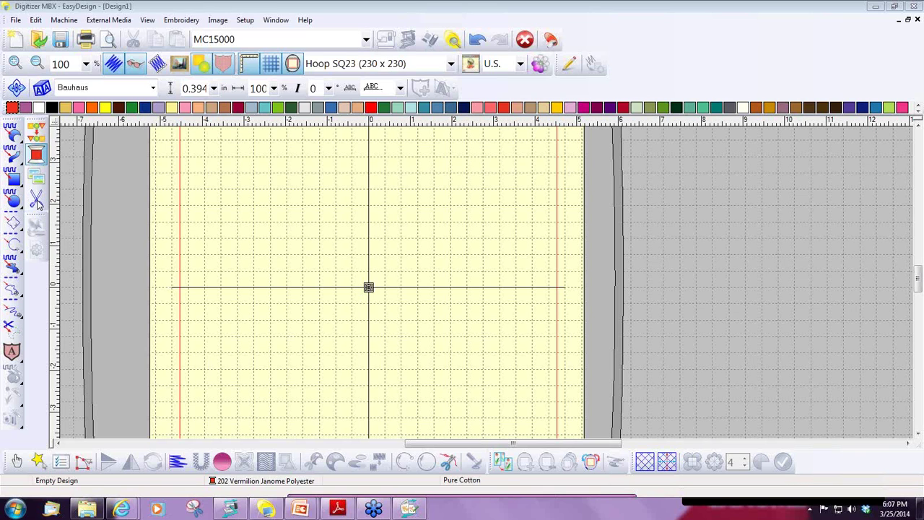
Open the Cutwork Bar and review the stabilizing, cutting, tackdown and embroidery settings of the H1 hole application.
left_click(37, 201)
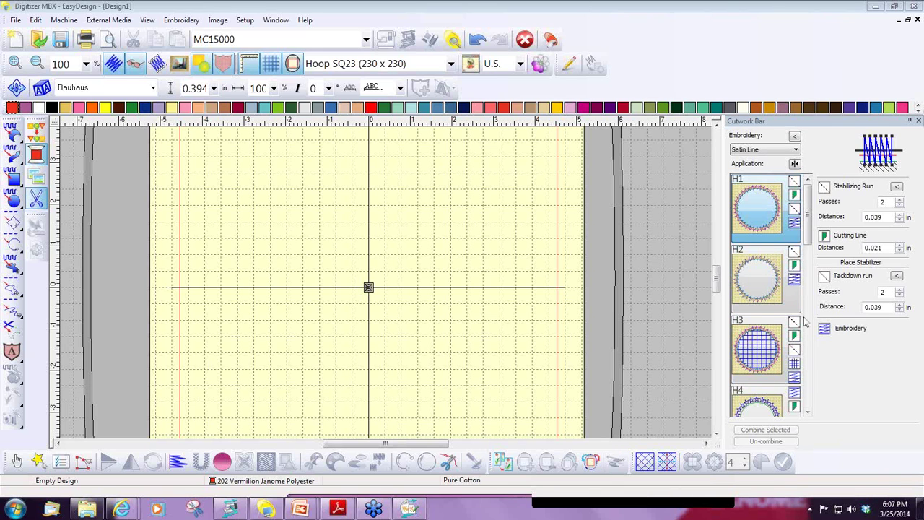
left_click_drag(811, 205, 821, 224)
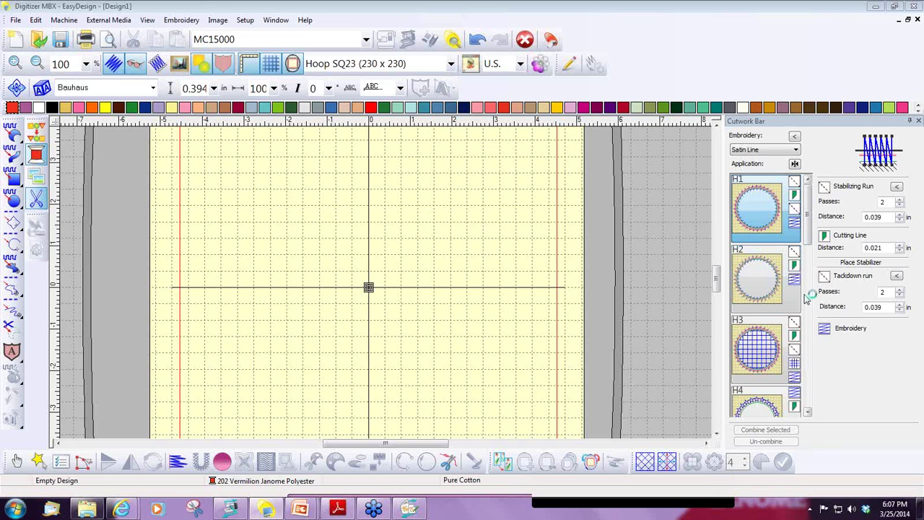
left_click(759, 225)
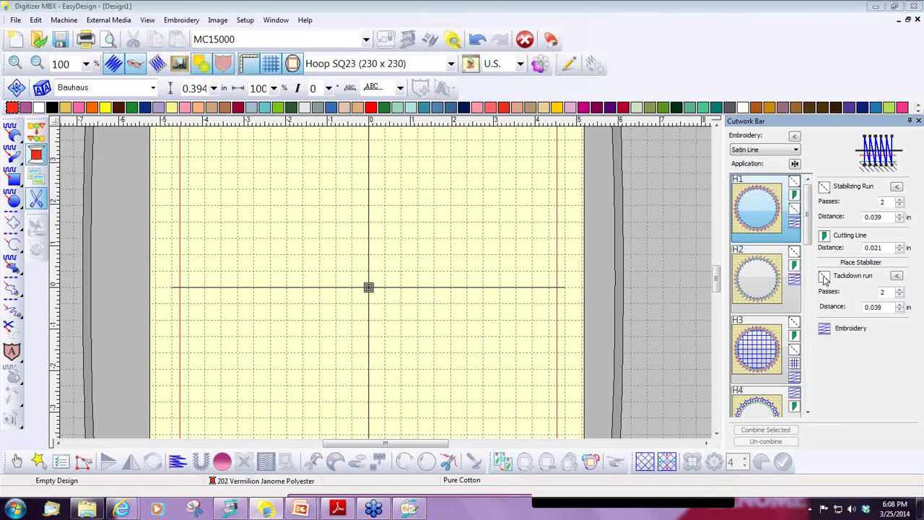
left_click(750, 228)
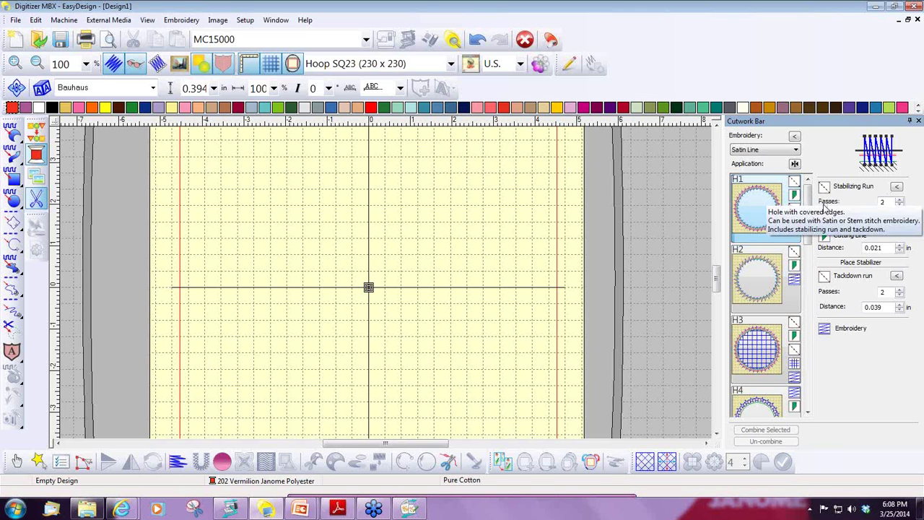
left_click(799, 200)
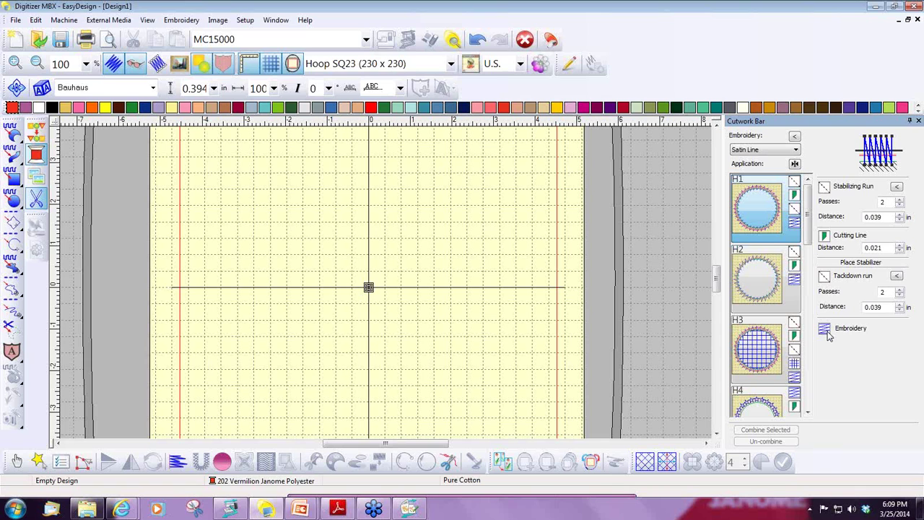
Review the settings of the Satin Line hole applications H2, H3, H4 and H5 one after another.
left_click(759, 286)
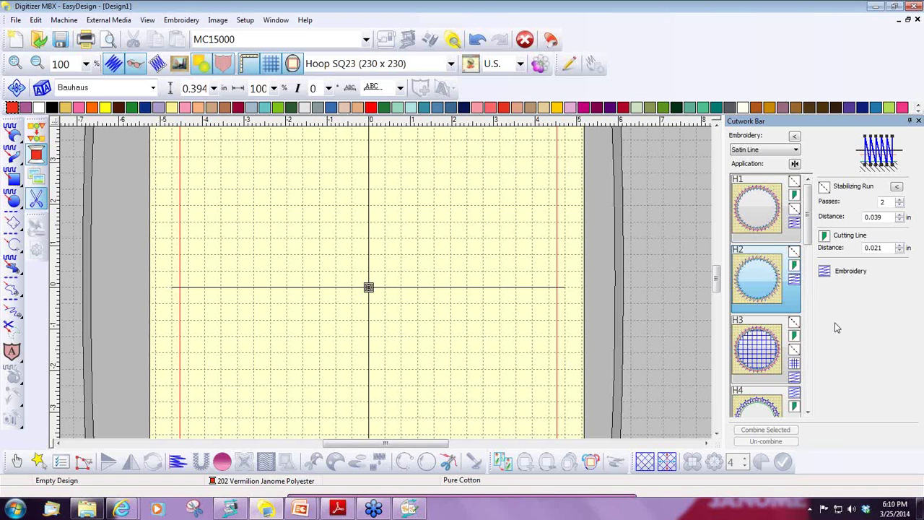
left_click(753, 351)
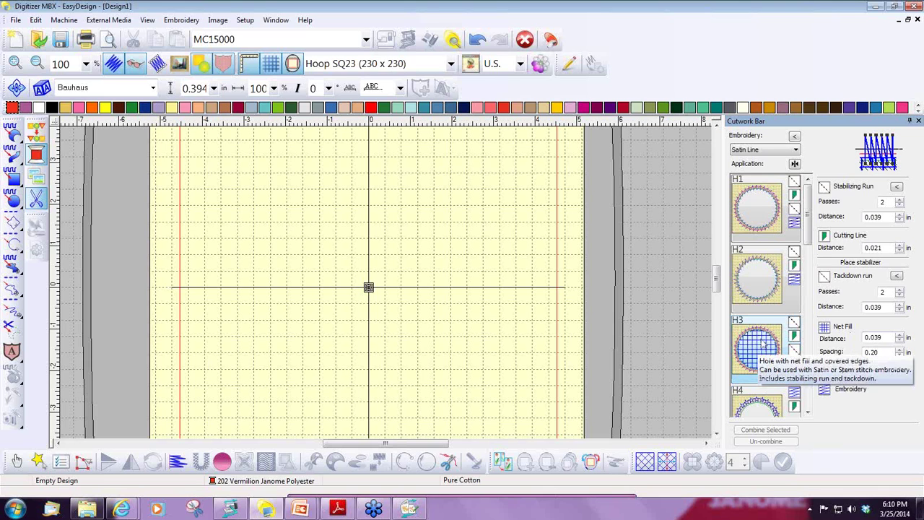
mouse_move(828, 368)
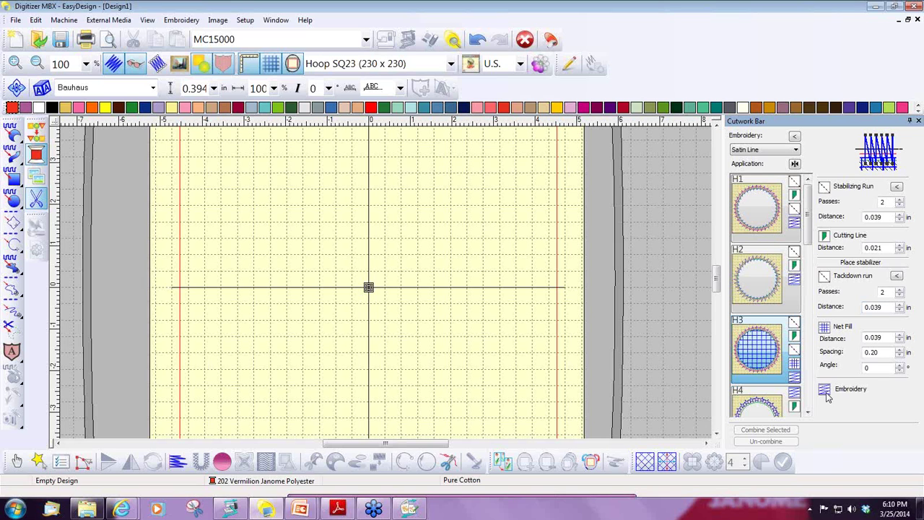
left_click_drag(809, 237, 809, 297)
left_click(761, 227)
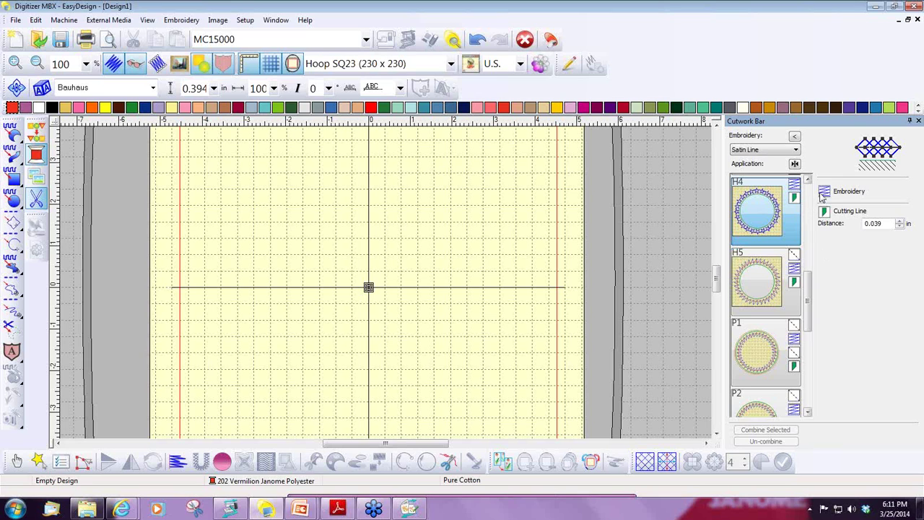
mouse_move(822, 232)
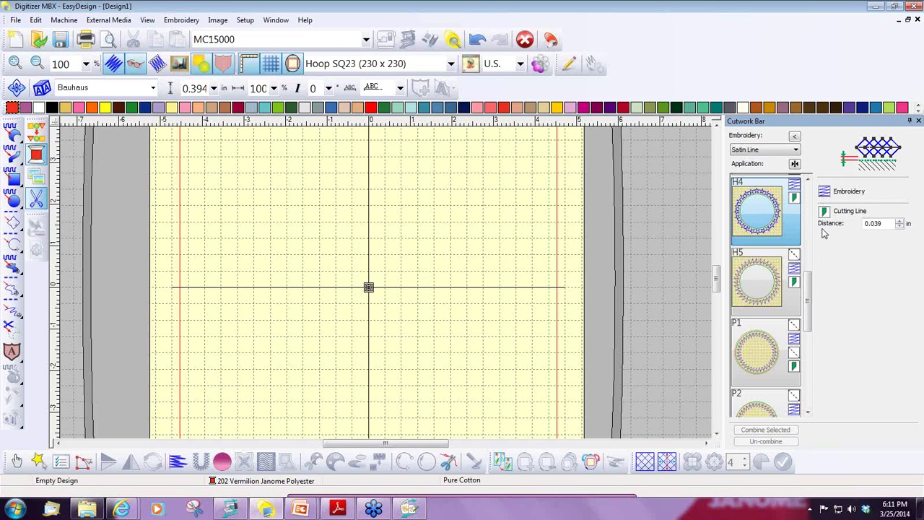
left_click(758, 287)
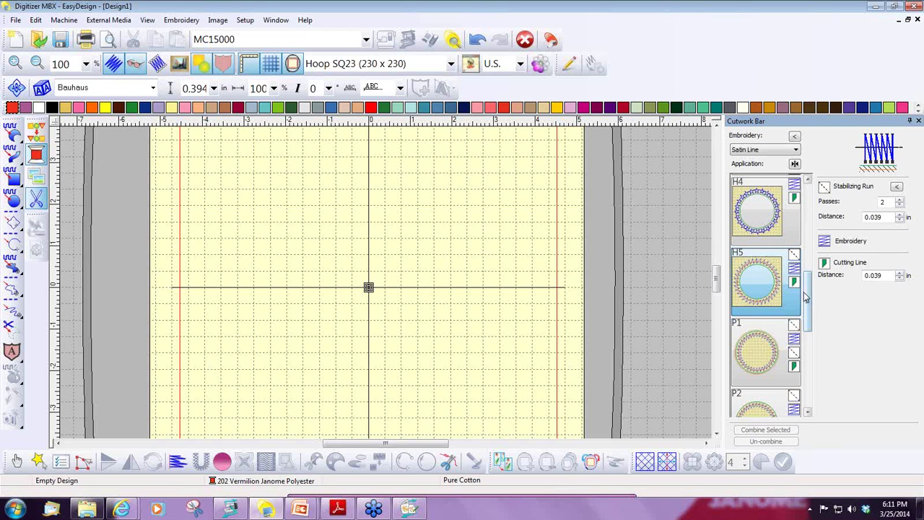
Review the stabilizing run, embroidery and cutting line settings of the cutwork piece applications P1, P2, P3 and P4.
left_click_drag(809, 303, 838, 335)
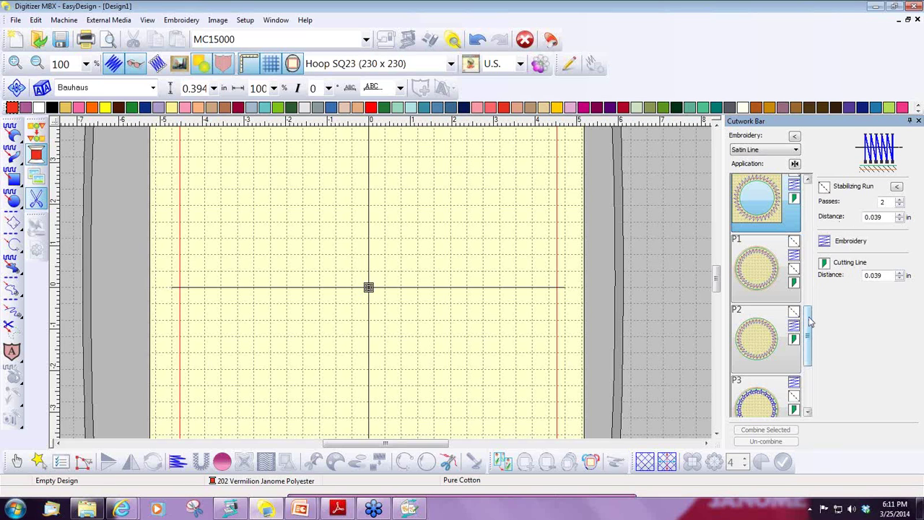
scroll(781, 269, "down", 2)
left_click(759, 220)
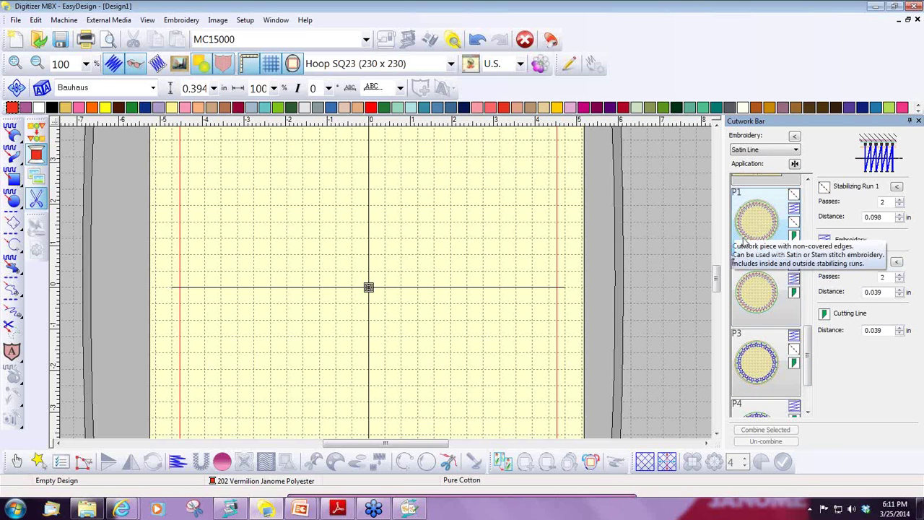
left_click(786, 240)
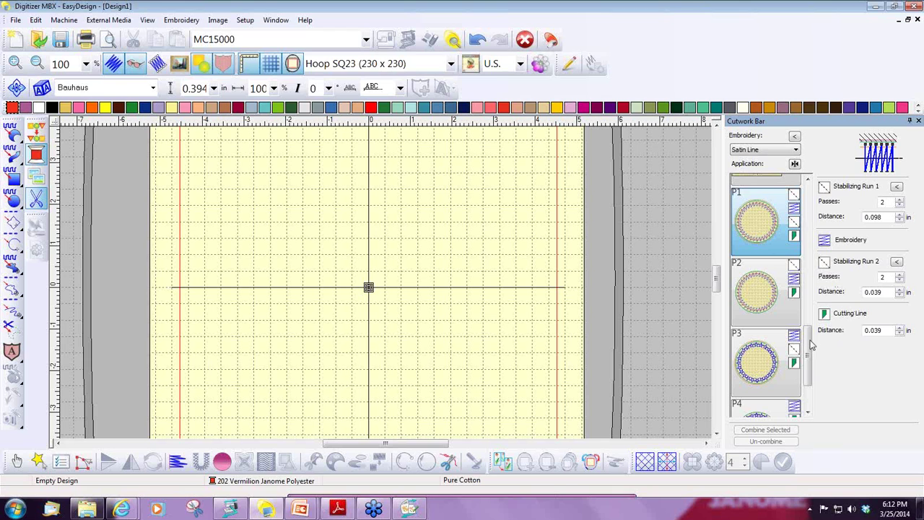
left_click_drag(810, 345, 805, 396)
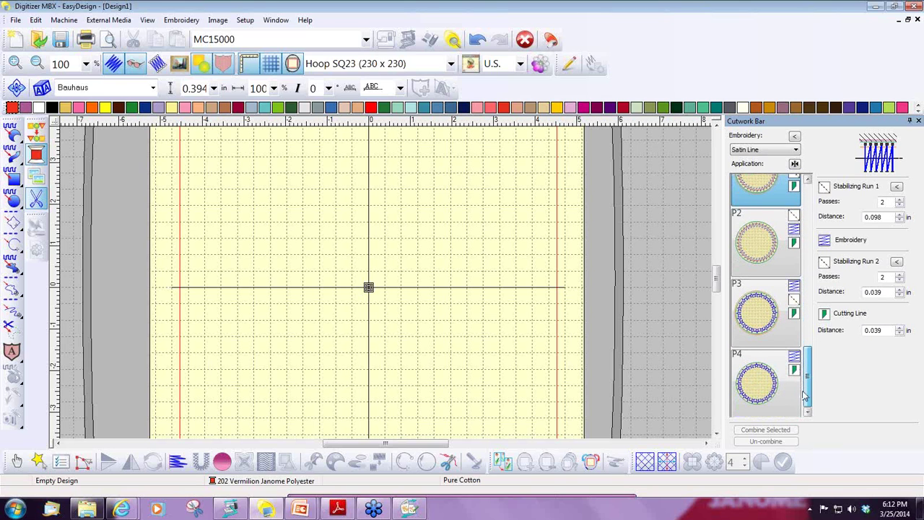
left_click(769, 247)
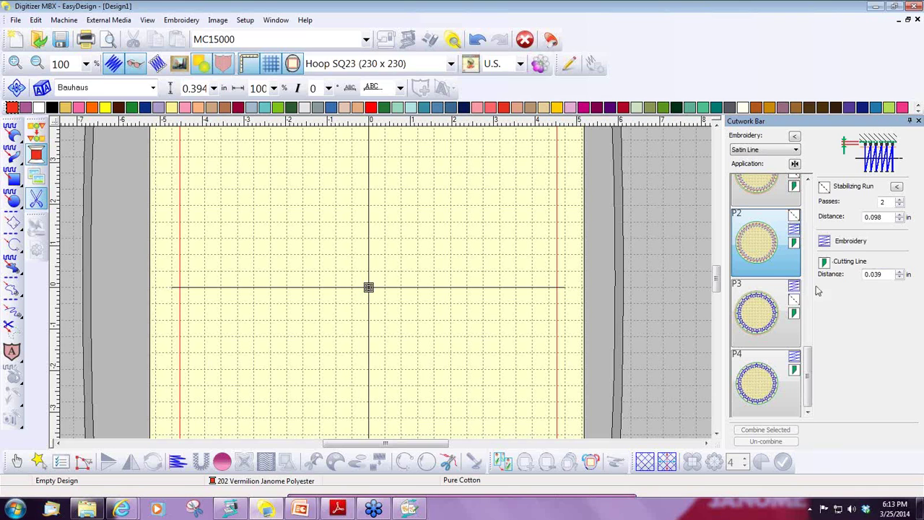
left_click(765, 326)
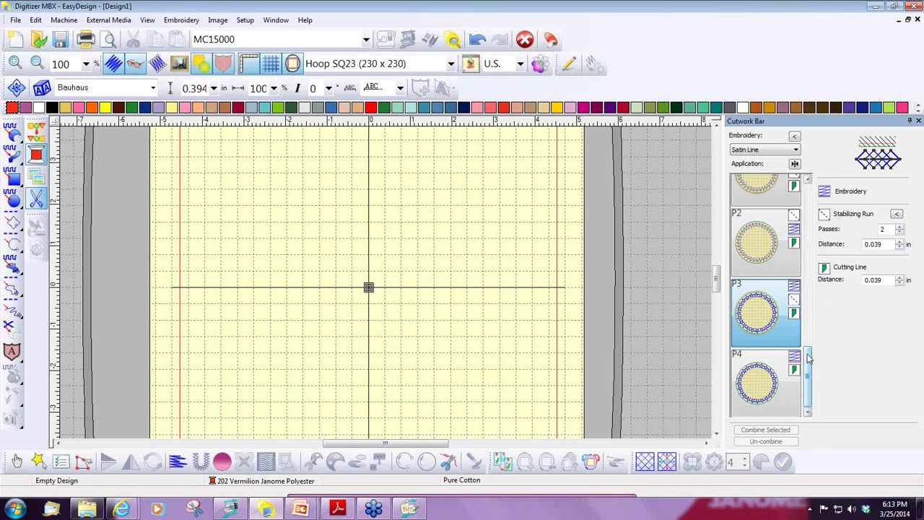
left_click(764, 390)
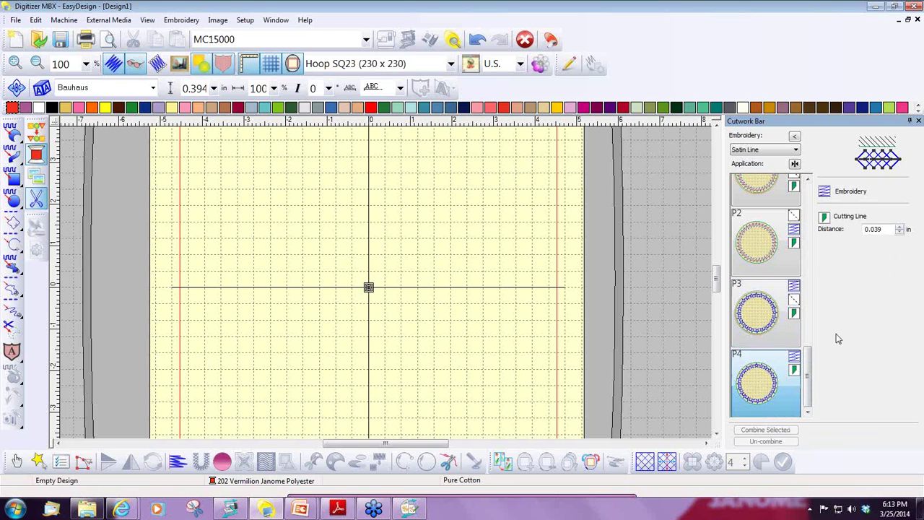
Check which cutwork applications are offered for Motif Line embroidery, and return the embroidery type to Satin Line.
left_click_drag(809, 380, 810, 202)
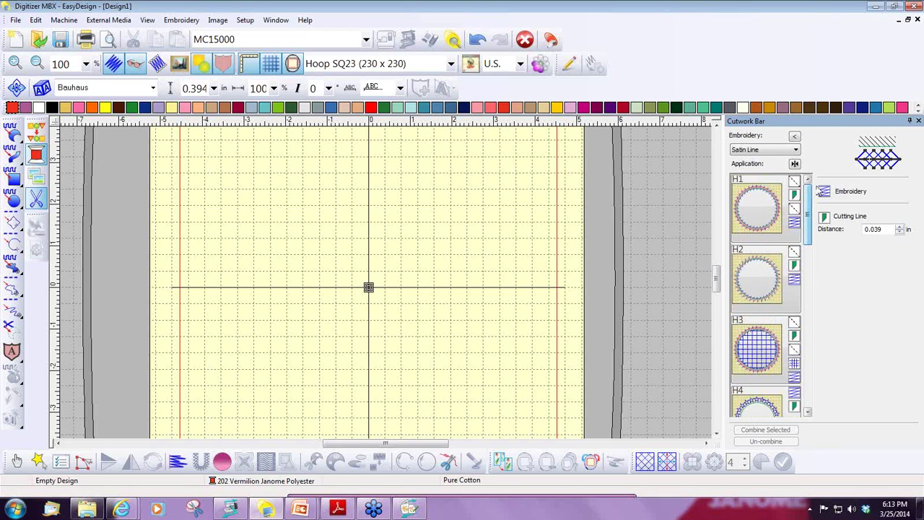
left_click(796, 150)
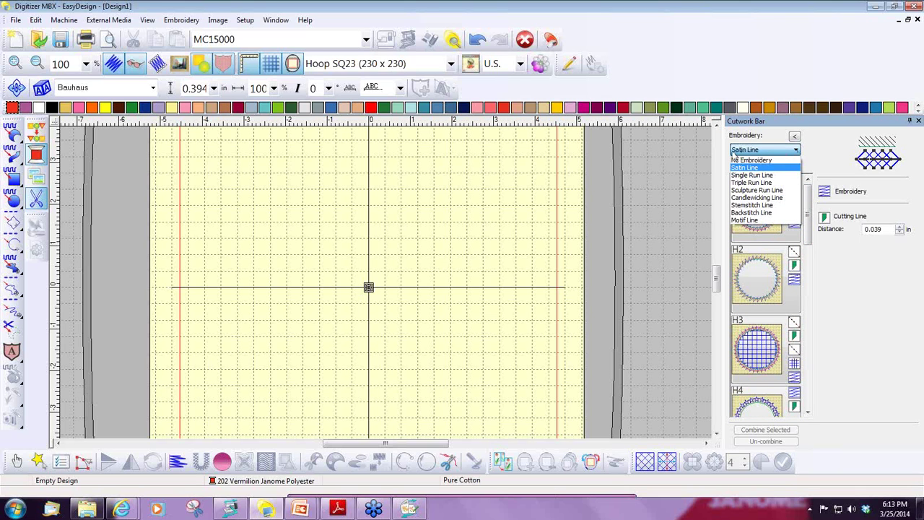
left_click(753, 219)
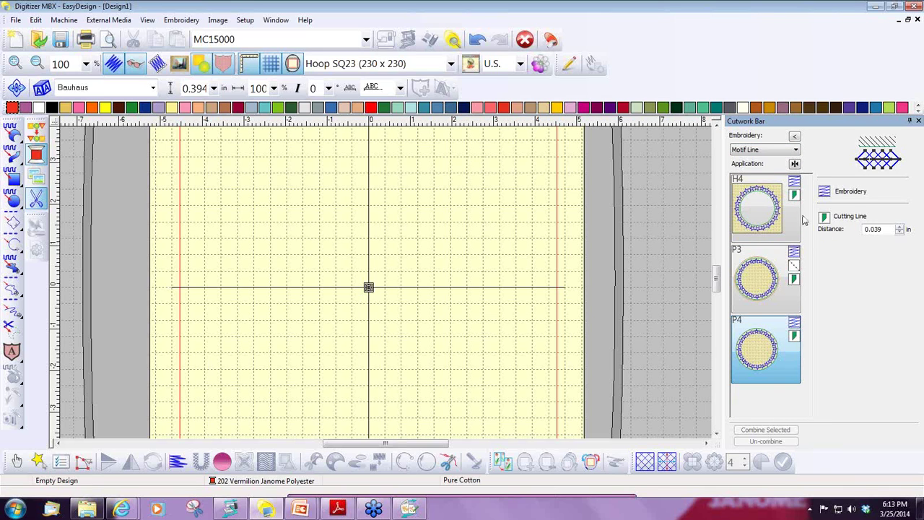
left_click(797, 150)
left_click(759, 173)
left_click(797, 150)
left_click(747, 166)
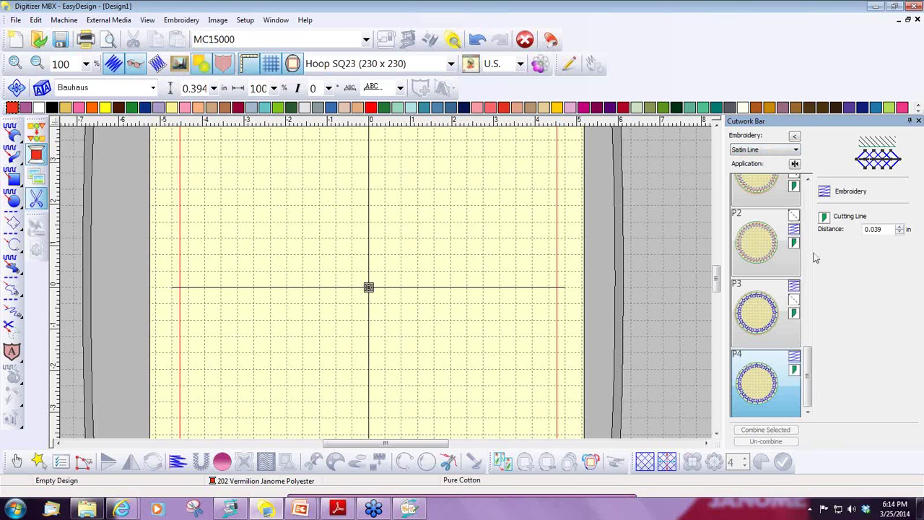
Check which cutwork application is offered for No Embroidery, and set the embroidery type back to Satin Line.
left_click_drag(808, 372, 814, 202)
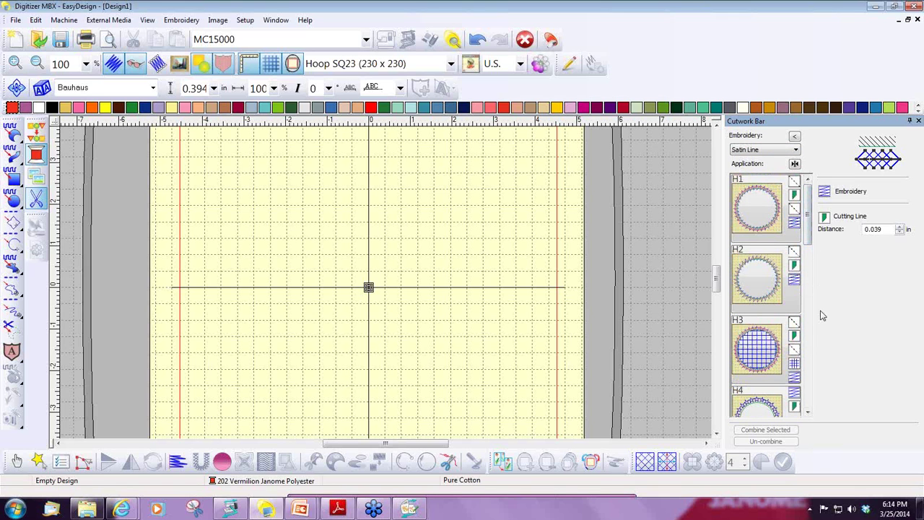
left_click(797, 150)
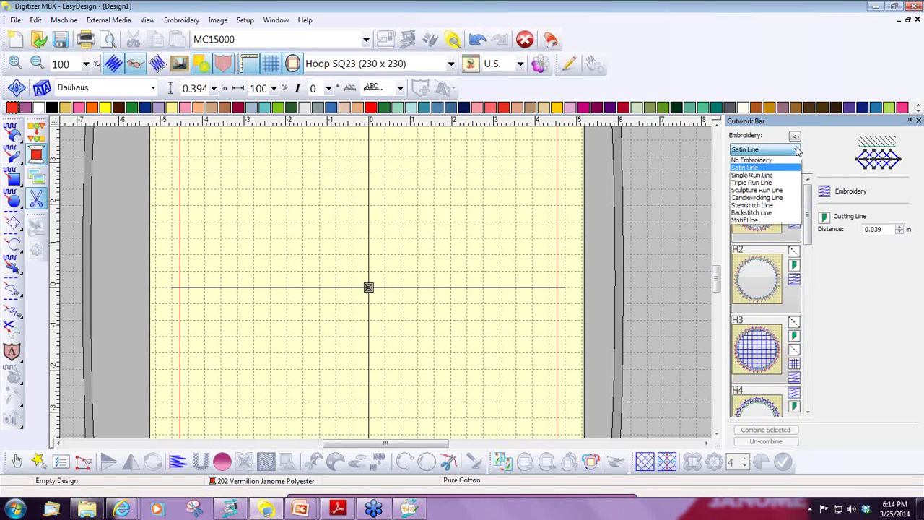
left_click(762, 160)
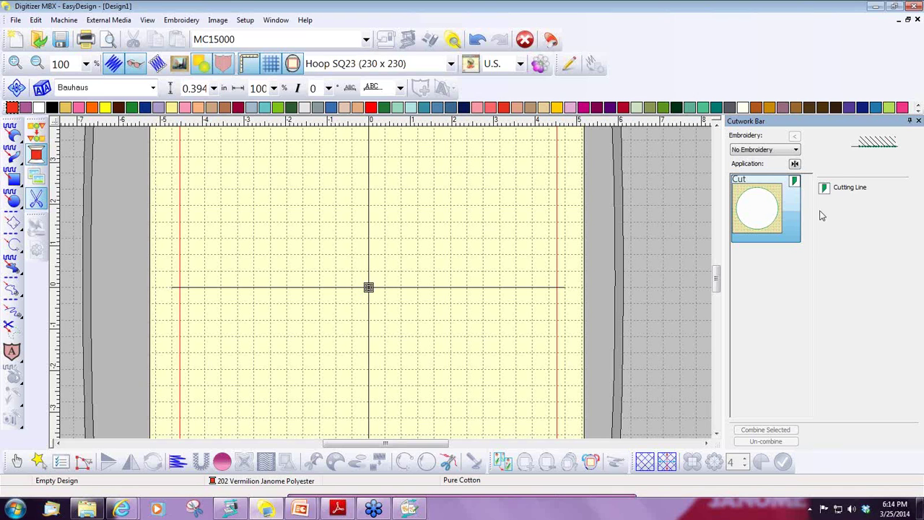
left_click(797, 150)
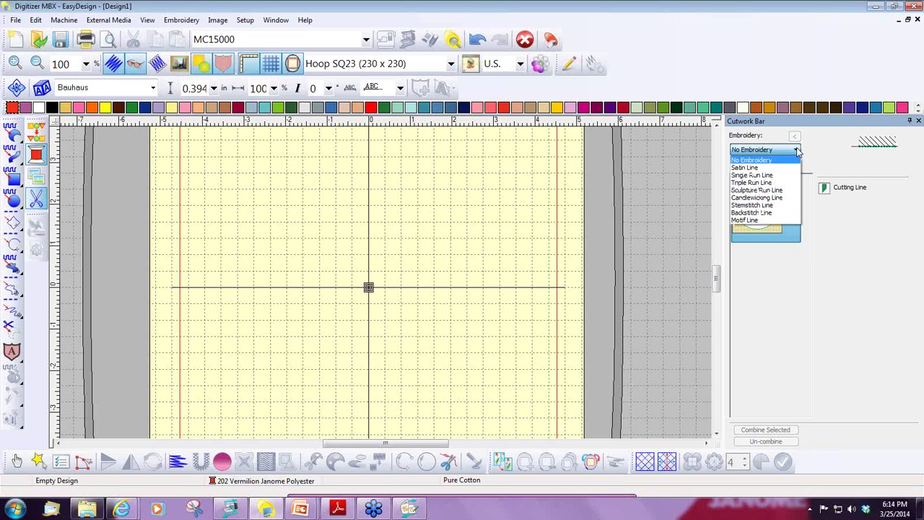
left_click(759, 166)
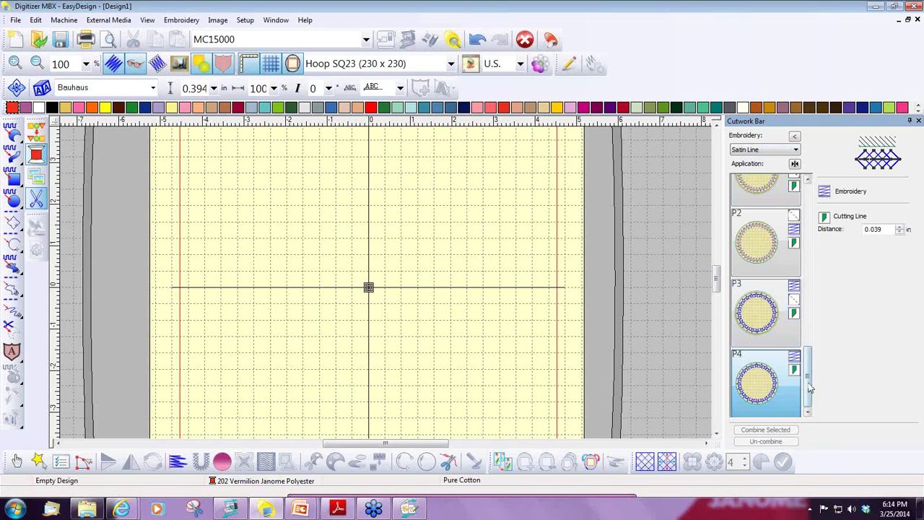
Inspect the Satin Line embroidery properties for cutwork and close them without changing anything.
left_click_drag(808, 383, 787, 163)
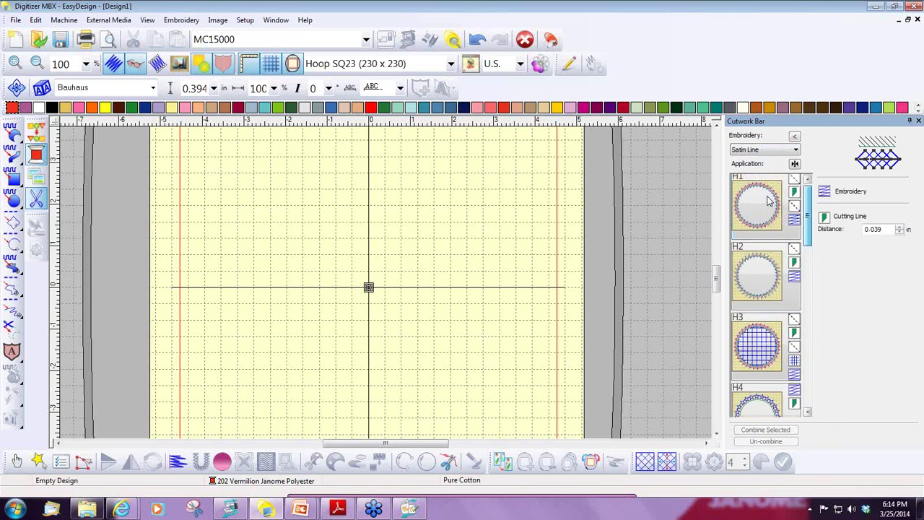
left_click(796, 137)
left_click_drag(495, 134, 417, 137)
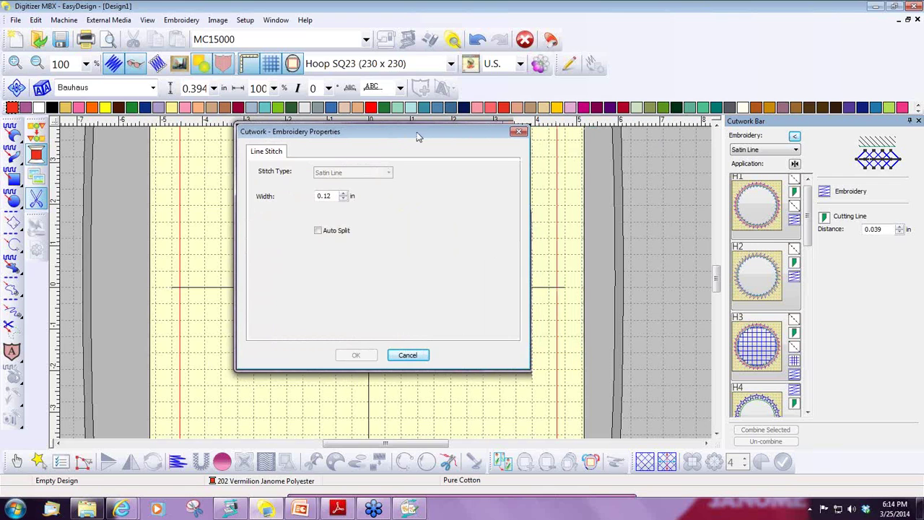
left_click(519, 132)
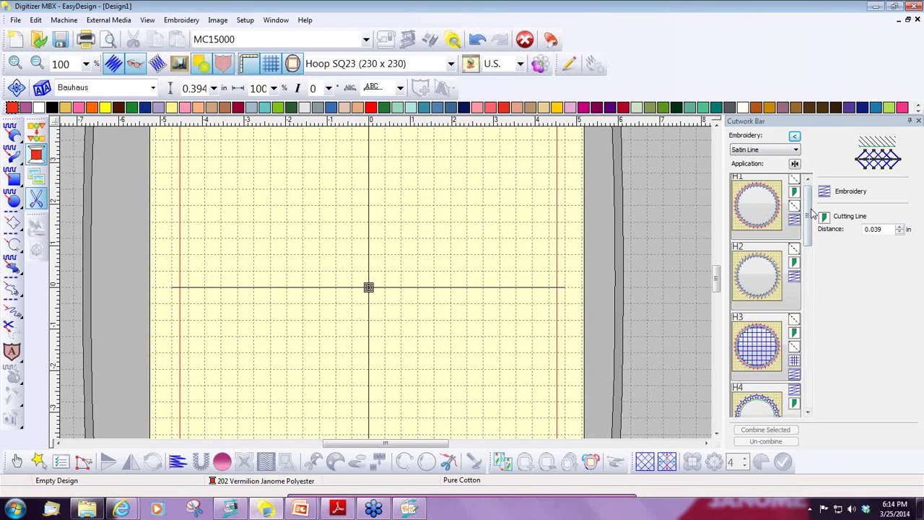
scroll(809, 215, "up", 1)
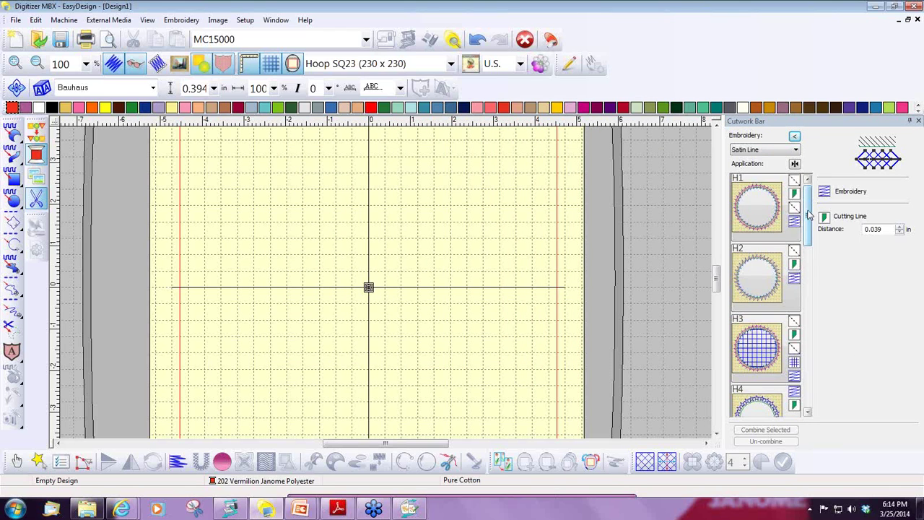
scroll(810, 215, "up", 1)
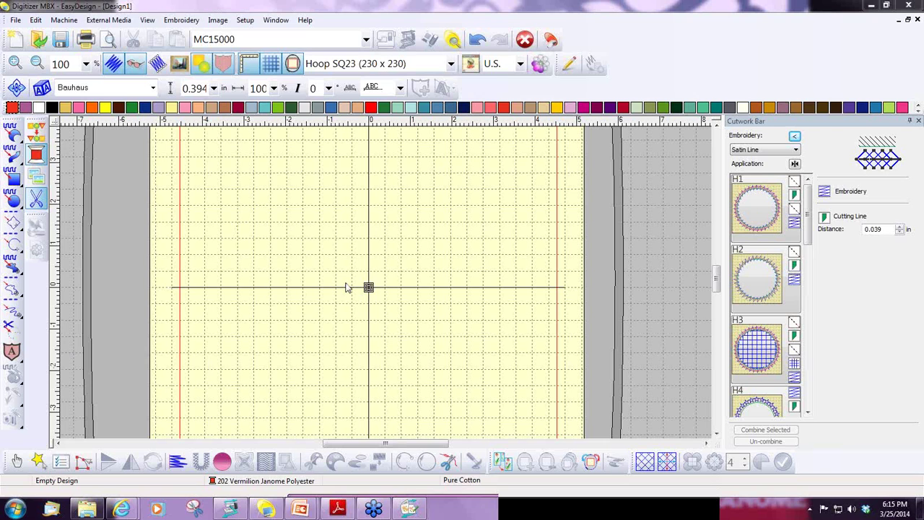
Switch to the Corel drawing mode and set the Text tool to the Parchment font at 200 pt.
left_click(569, 66)
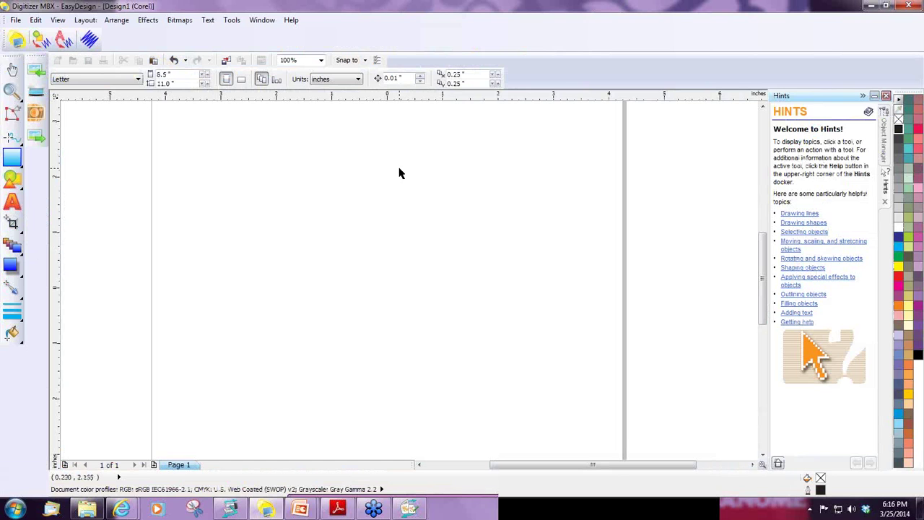
left_click(11, 69)
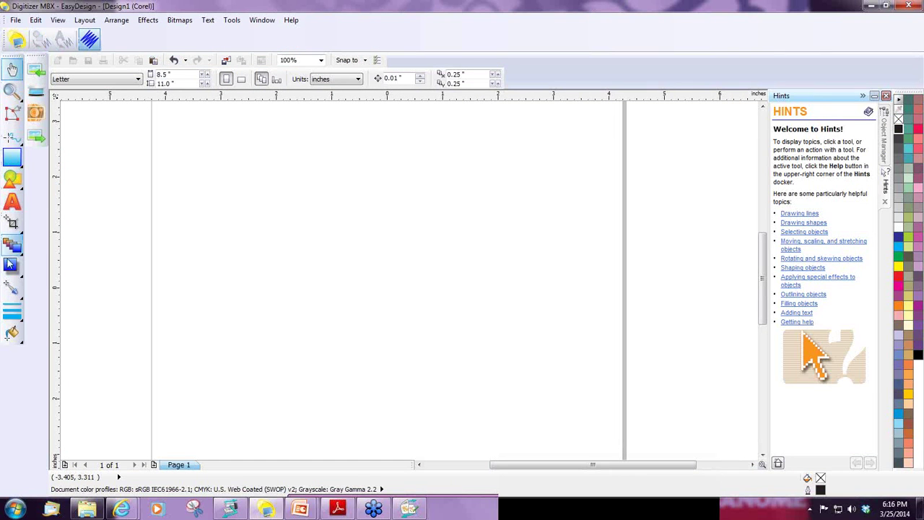
left_click(15, 204)
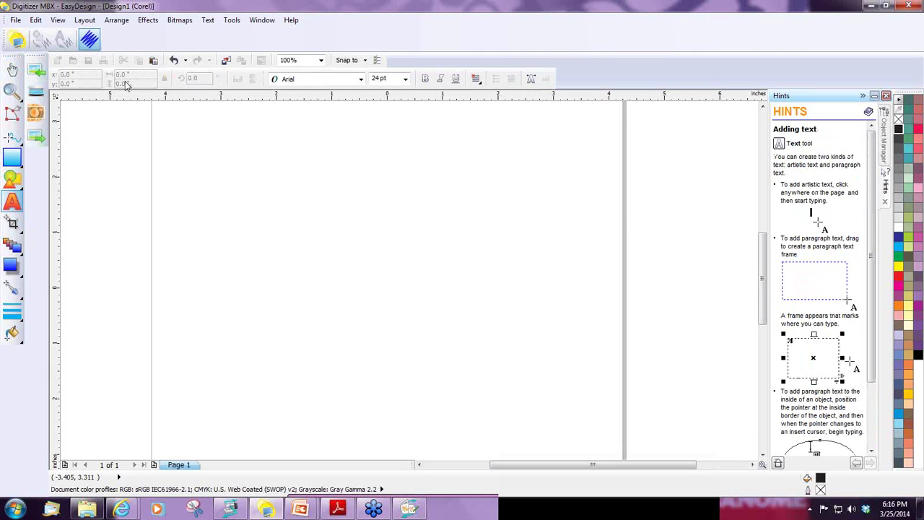
left_click(362, 82)
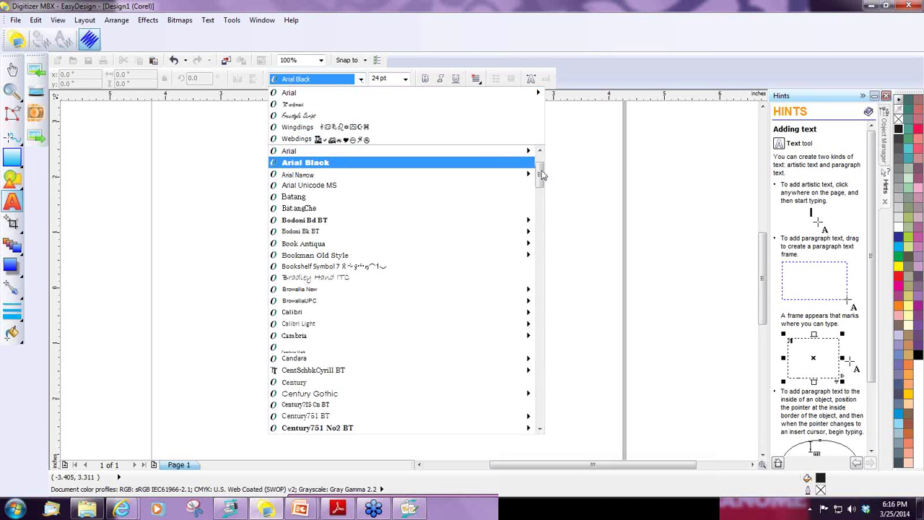
mouse_move(544, 176)
left_mouse_down()
mouse_move(542, 209)
mouse_move(540, 166)
left_mouse_up()
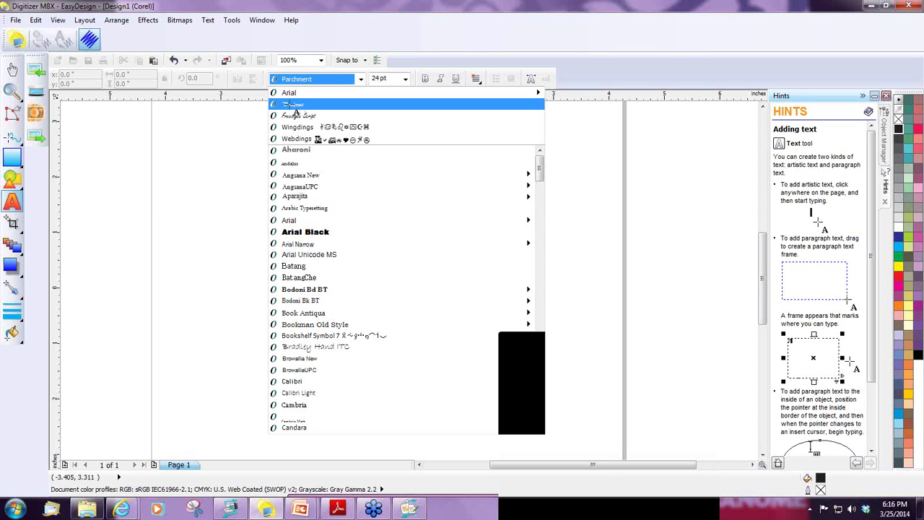
left_click(291, 106)
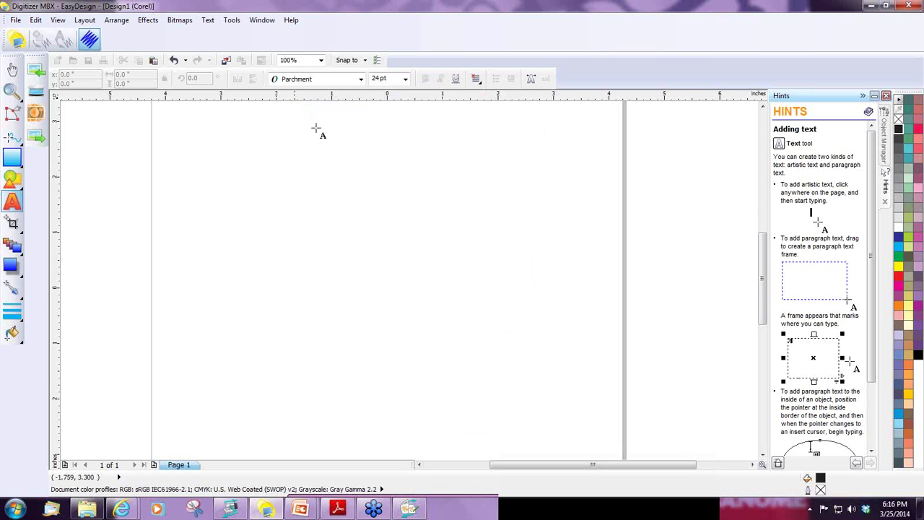
left_click(406, 79)
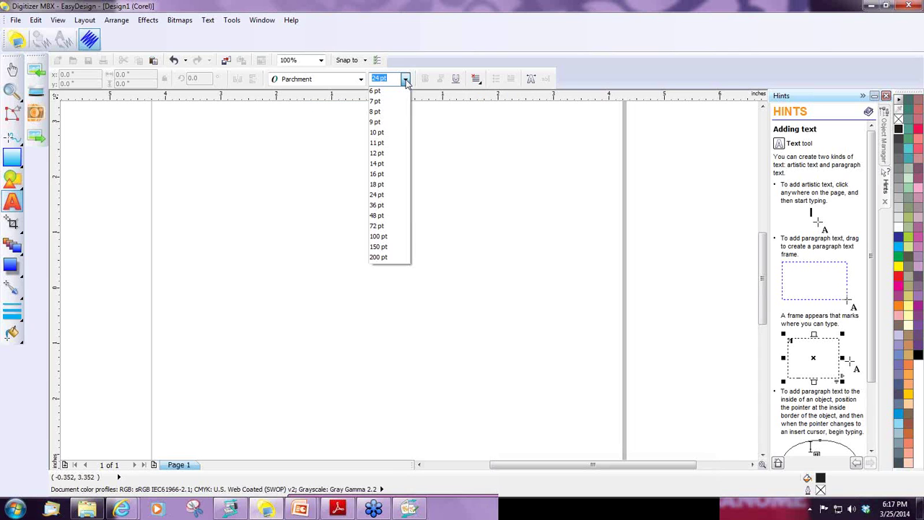
left_click(383, 258)
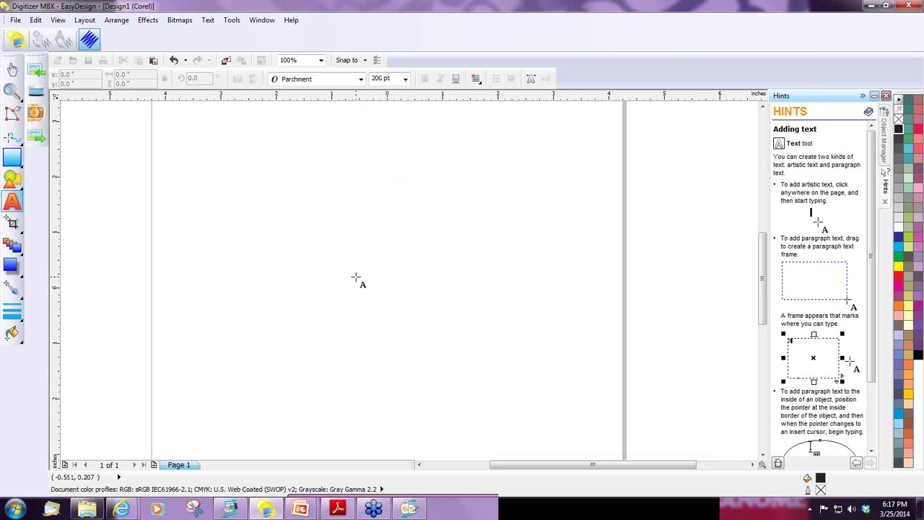
Add the letter "L" as artistic text near the middle of the page and return to the Pick tool.
left_click(355, 277)
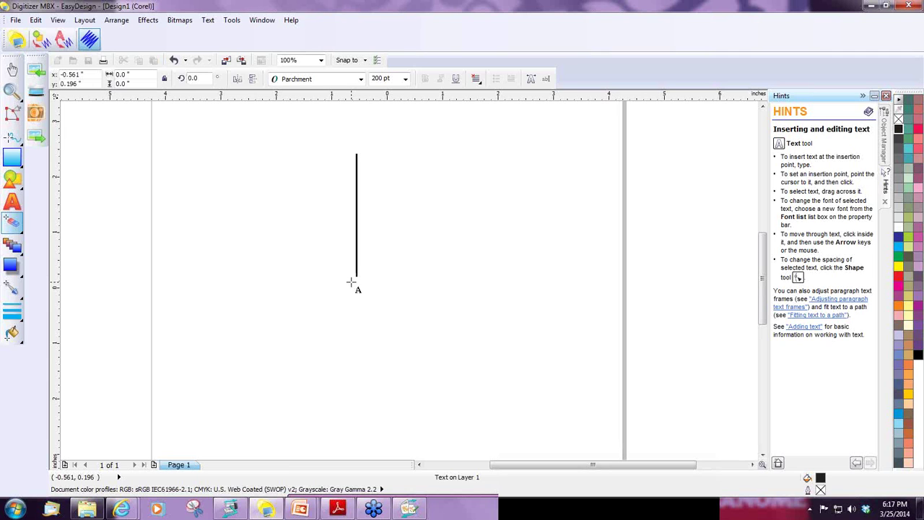
type("L")
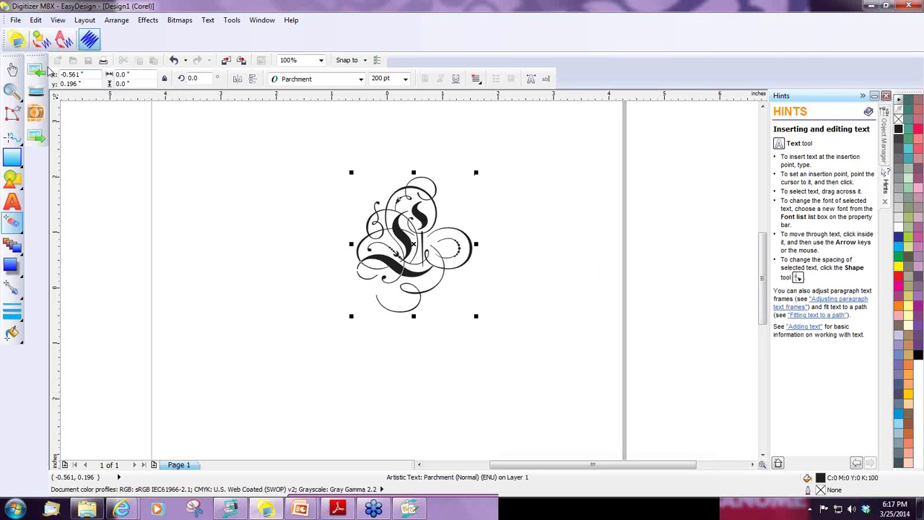
left_click(12, 70)
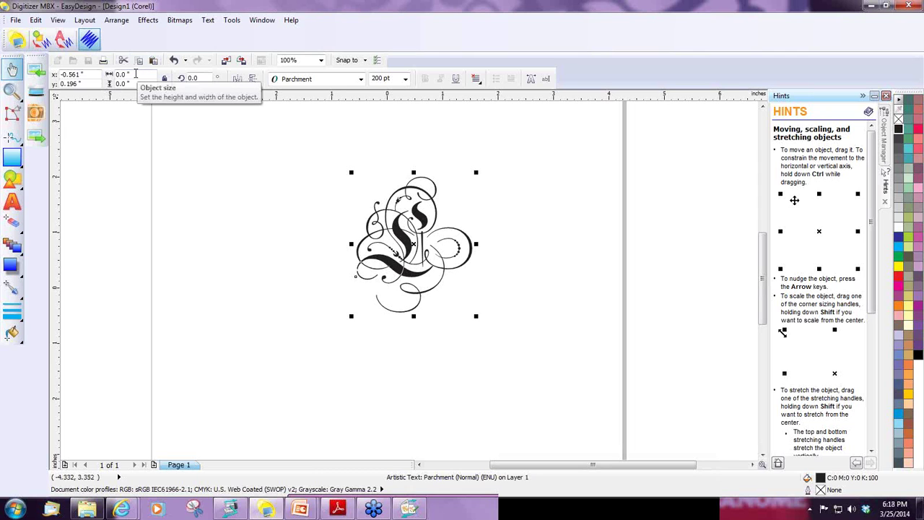
Lock the letter's width-to-height ratio and set its height to 8.5 inches.
left_click(164, 82)
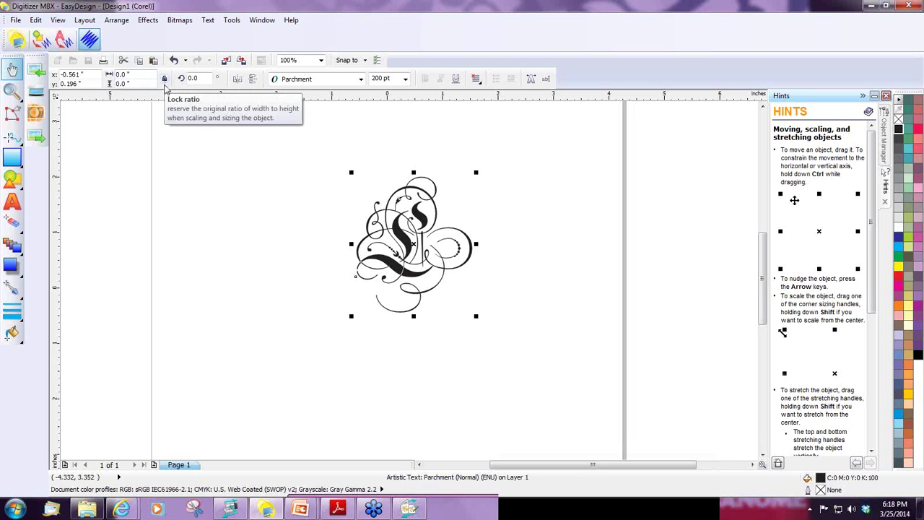
left_click(164, 83)
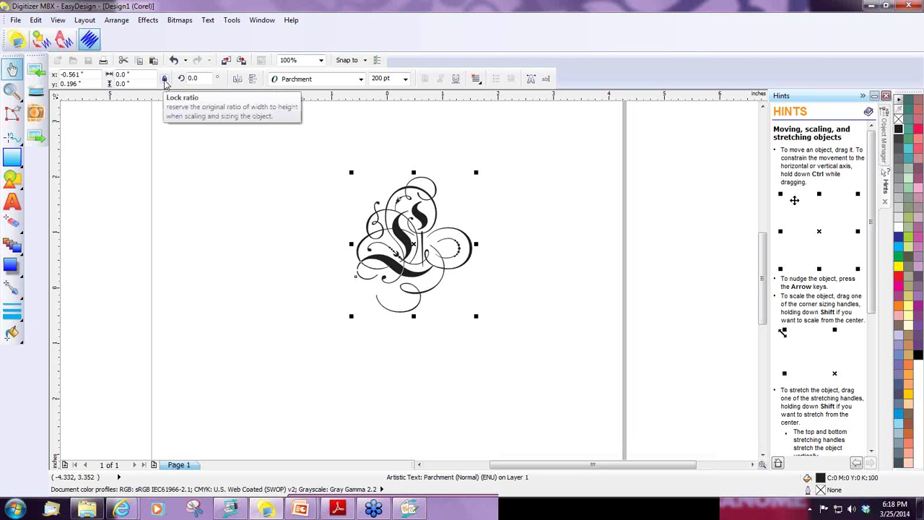
left_click(165, 82)
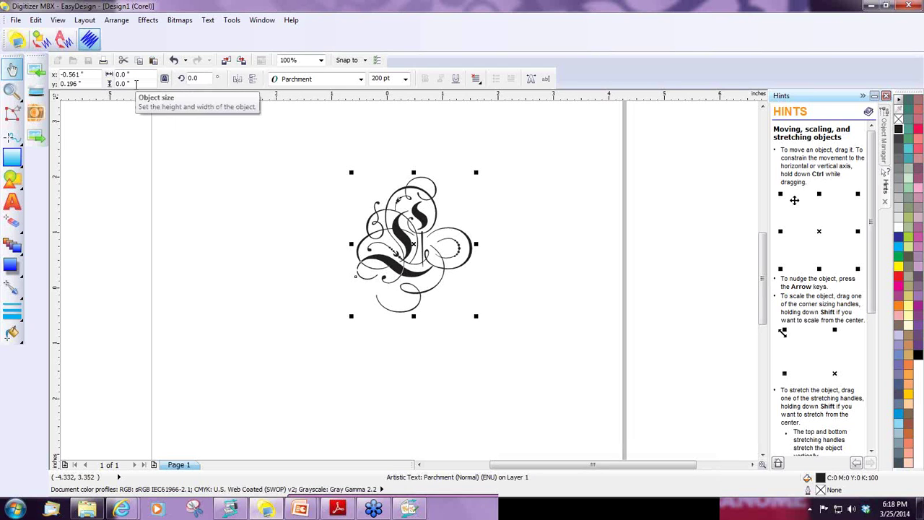
left_click_drag(130, 84, 107, 85)
type("8.5")
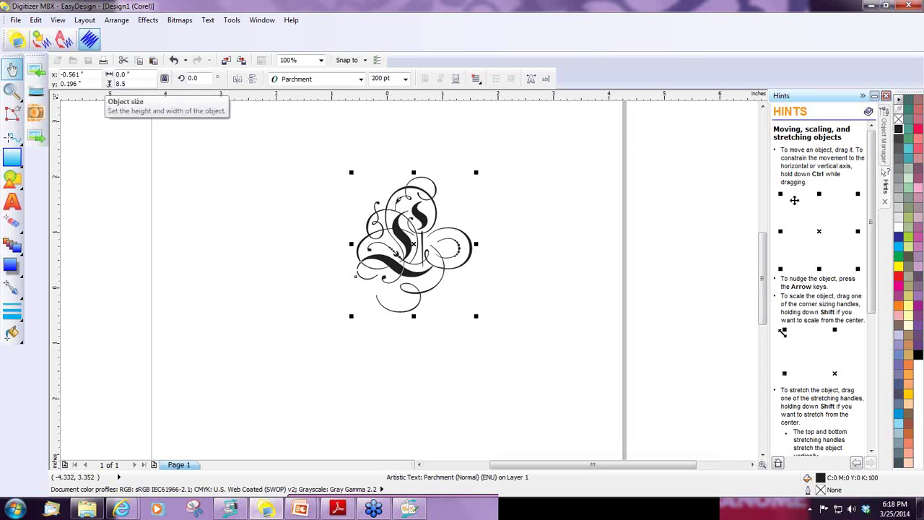
key("Return")
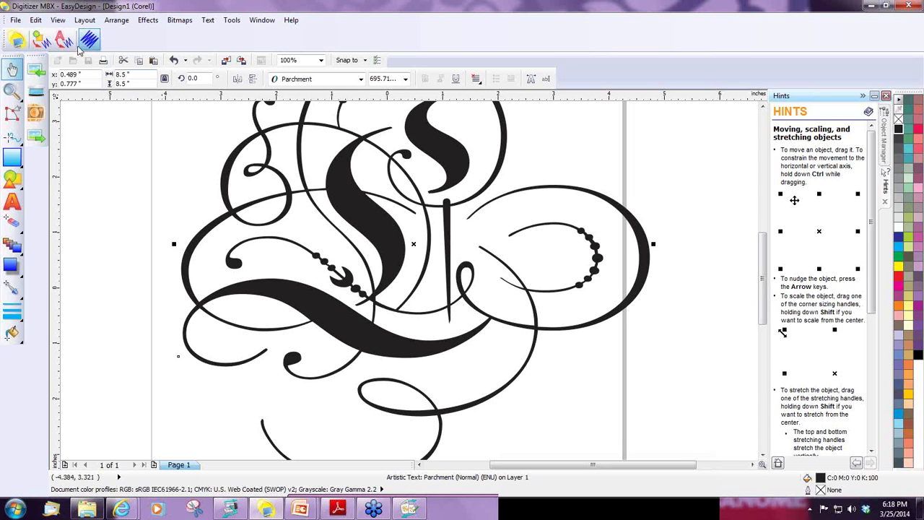
Center the enlarged letter on the page and deselect it.
left_click(118, 21)
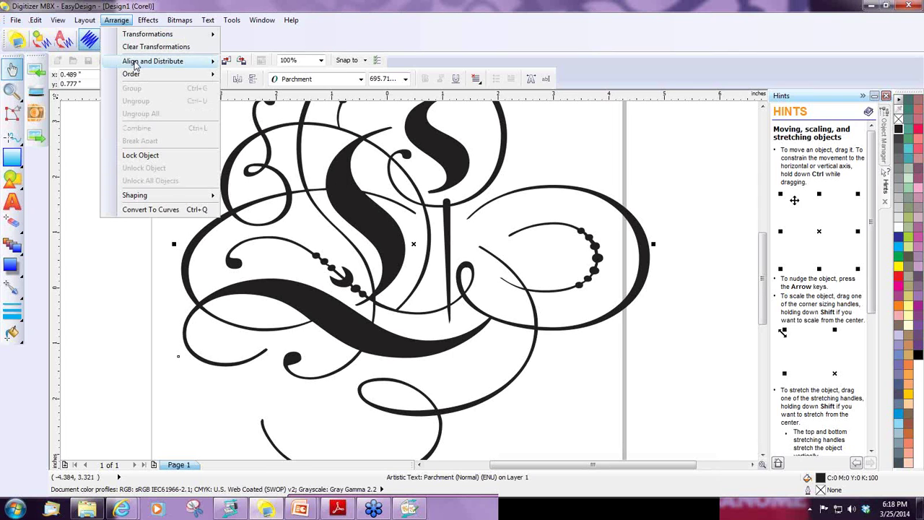
mouse_move(135, 66)
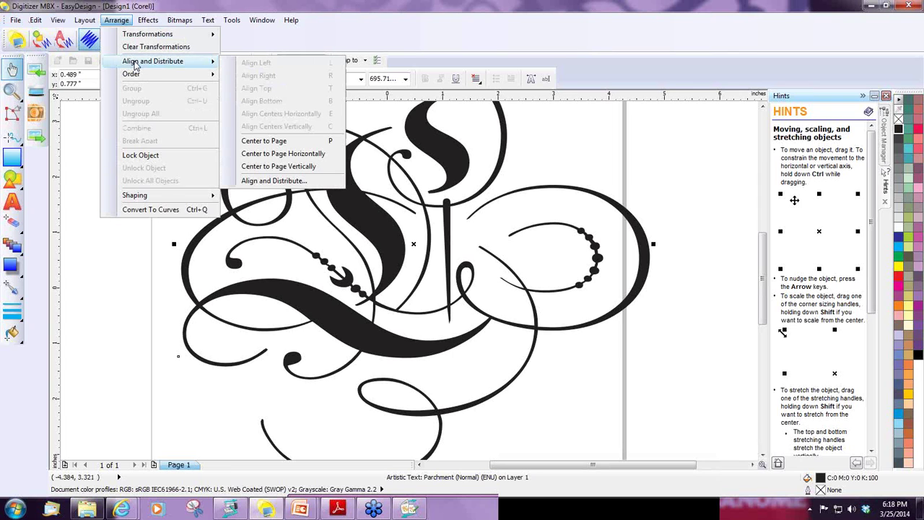
left_click(263, 141)
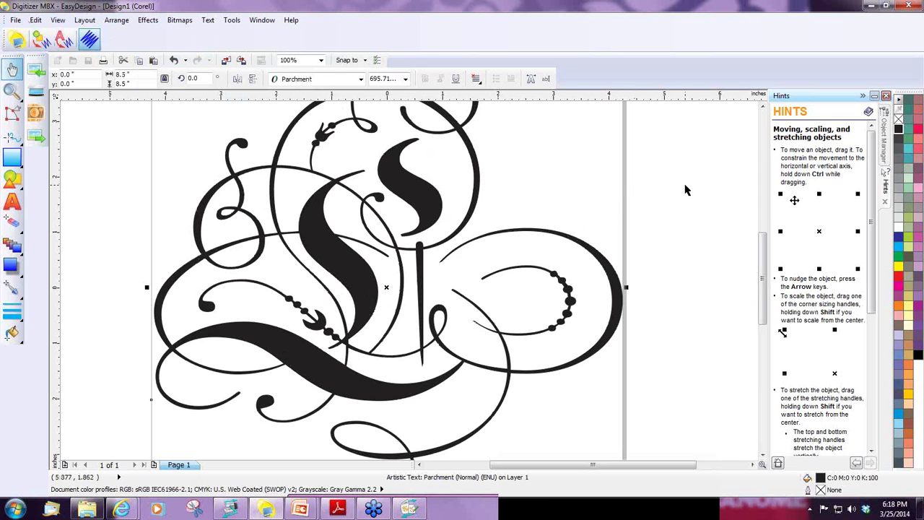
left_click(676, 215)
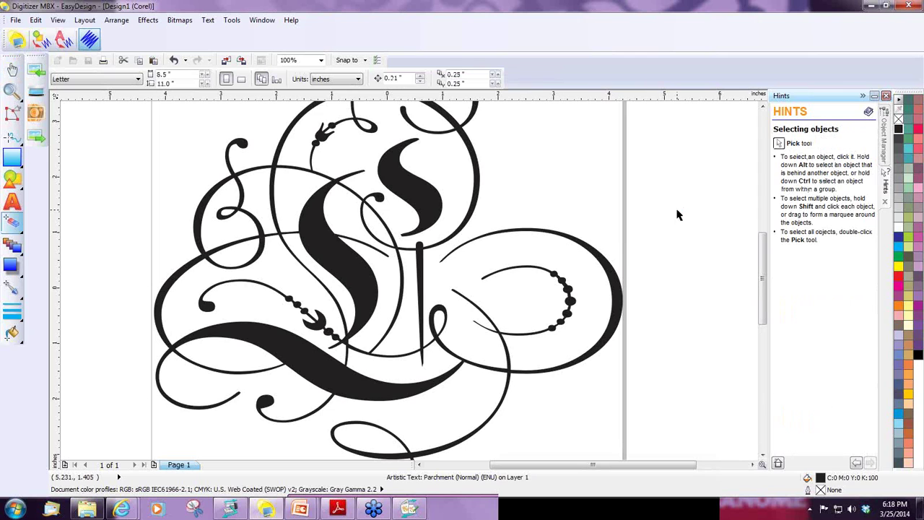
Select the whole letter and switch back to embroidery mode with it as artwork in the hoop.
scroll(677, 214, "down", 2)
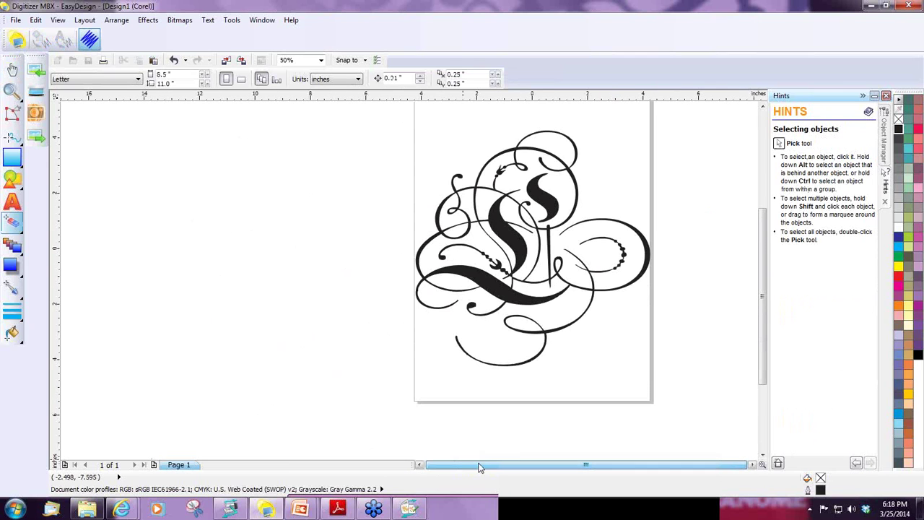
key("space")
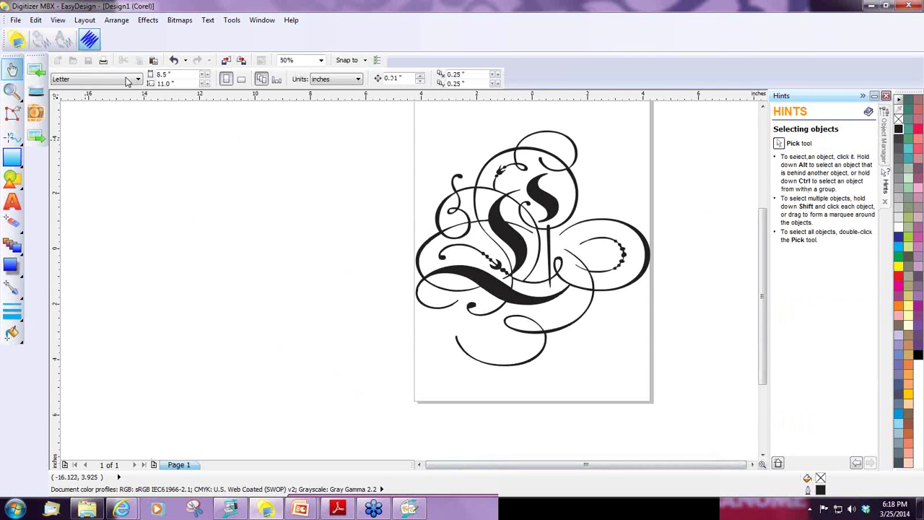
left_click(510, 231)
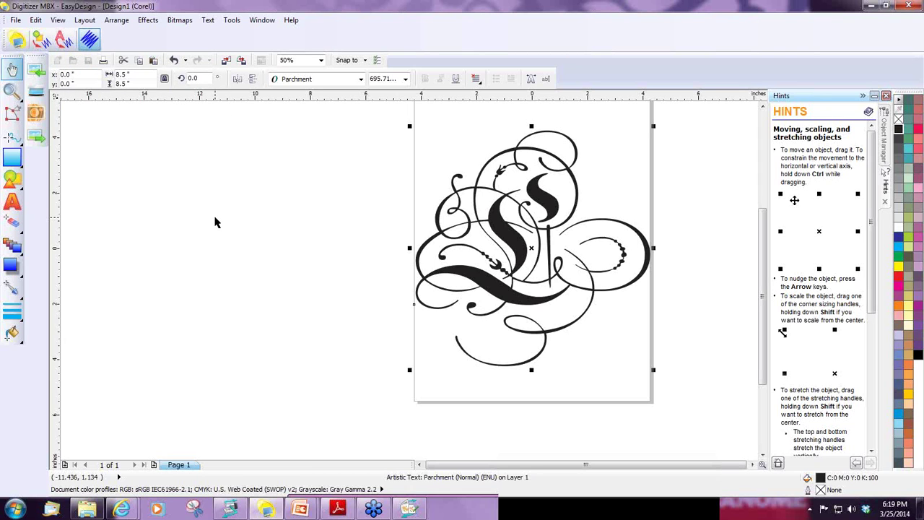
left_click(18, 43)
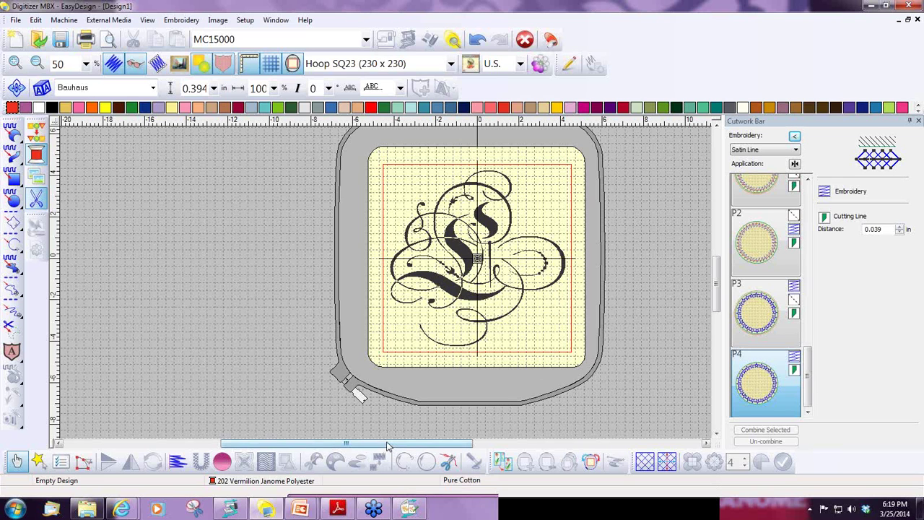
left_click_drag(387, 445, 435, 446)
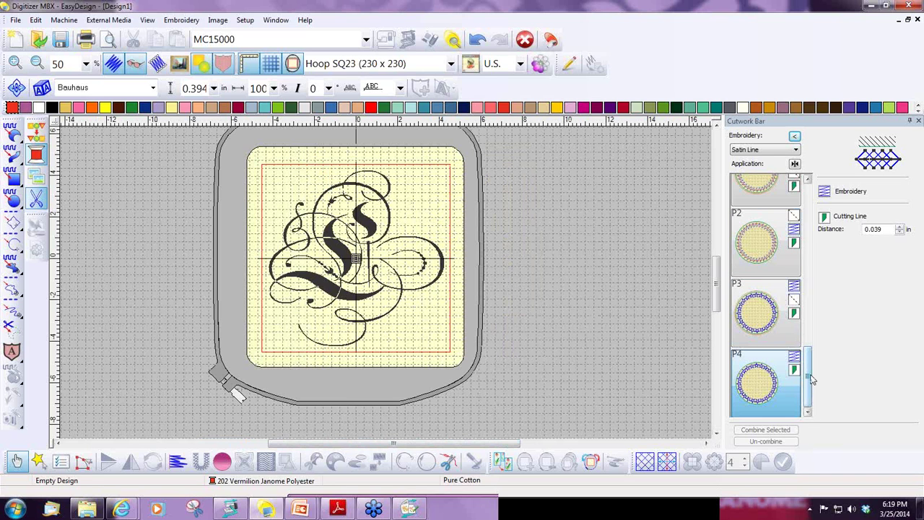
Choose the H1 cutwork application, a hole with covered edges, for the letter's upper S-shaped stroke.
left_click_drag(811, 381, 807, 195)
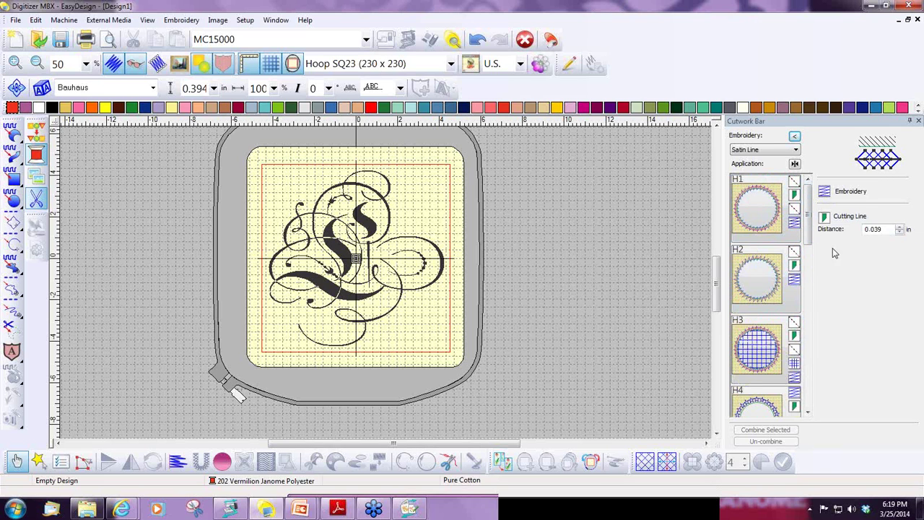
left_click(756, 207)
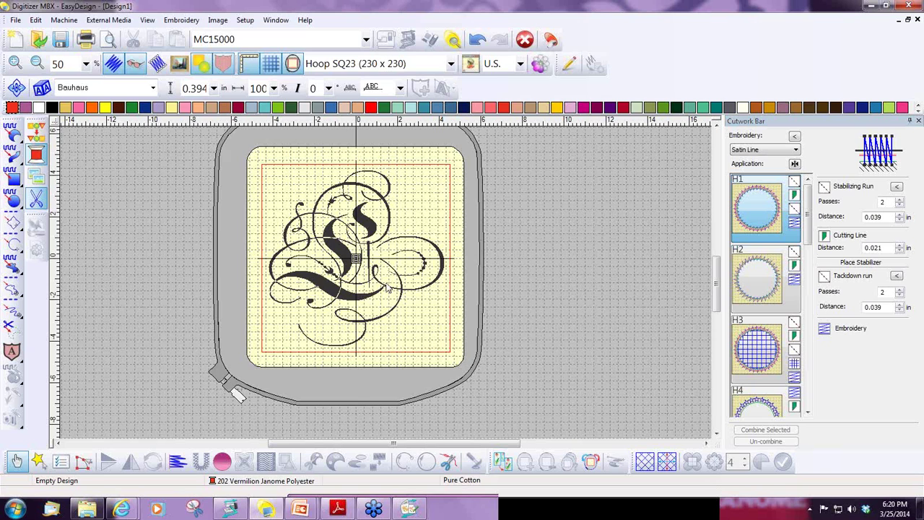
scroll(388, 289, "up", 3)
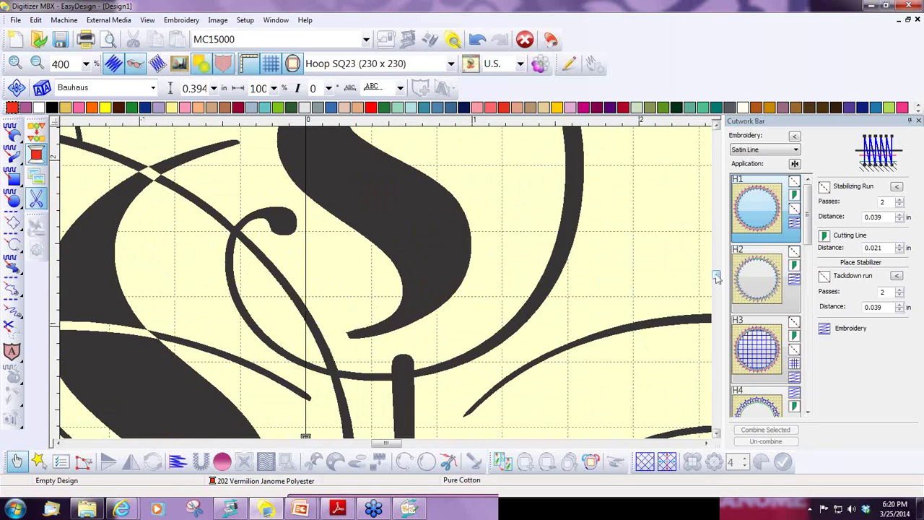
left_click_drag(717, 278, 717, 273)
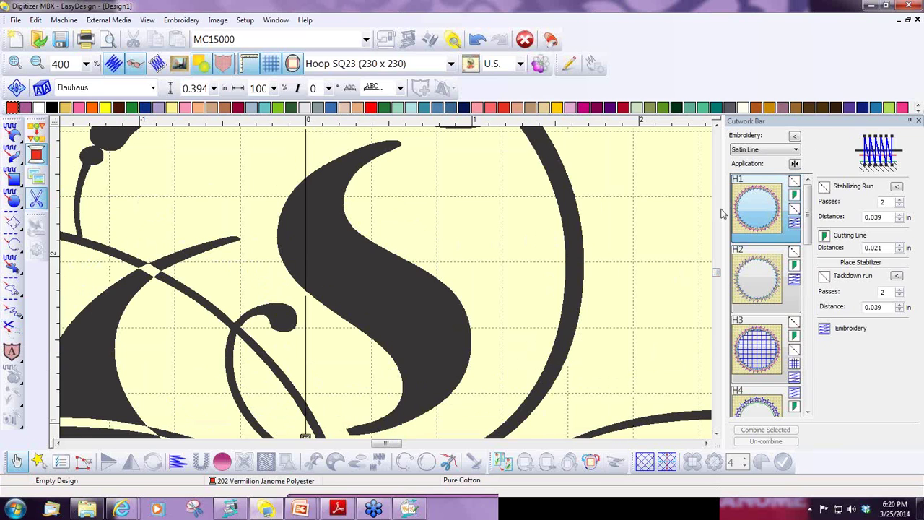
left_click(770, 211)
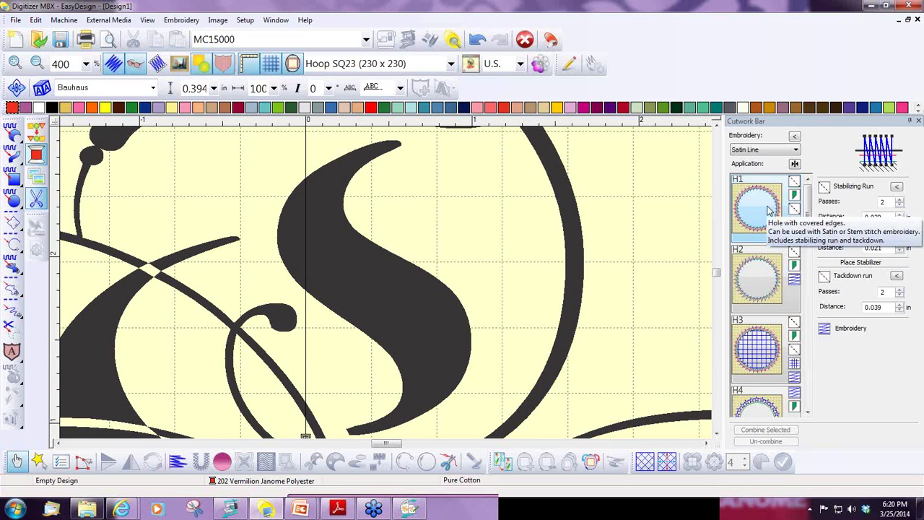
Digitize the outline of the letter's upper S-shaped stroke as a closed H1 cutwork hole, using curve points around both edges.
left_click(10, 328)
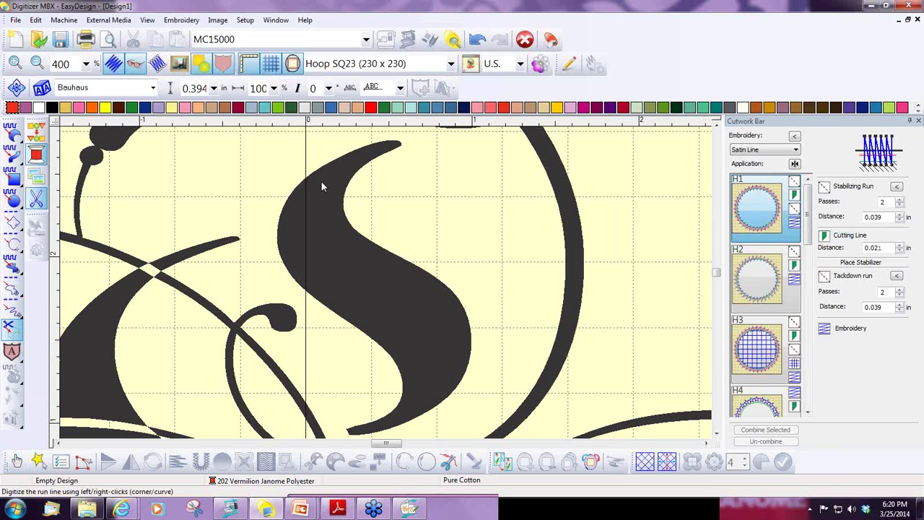
left_click(397, 145)
right_click(299, 179)
right_click(283, 253)
right_click(369, 332)
right_click(403, 380)
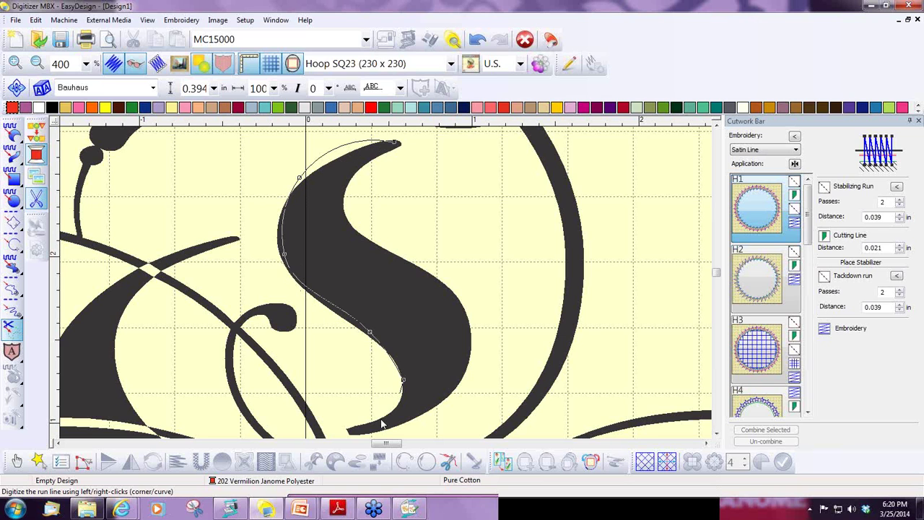
right_click(367, 359)
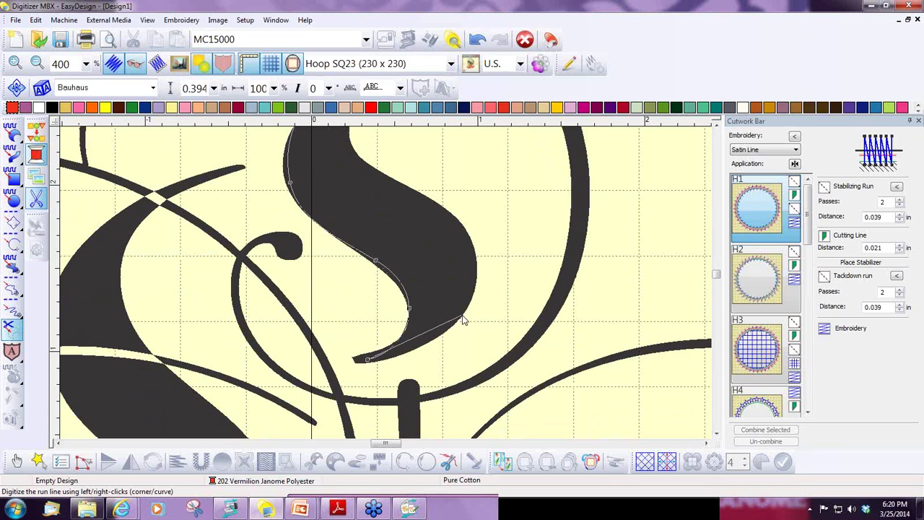
right_click(463, 316)
right_click(473, 232)
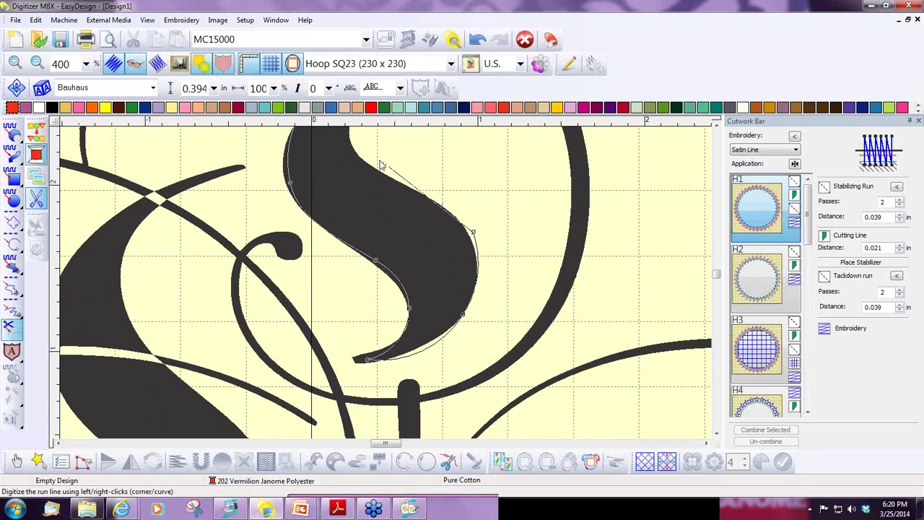
right_click(375, 170)
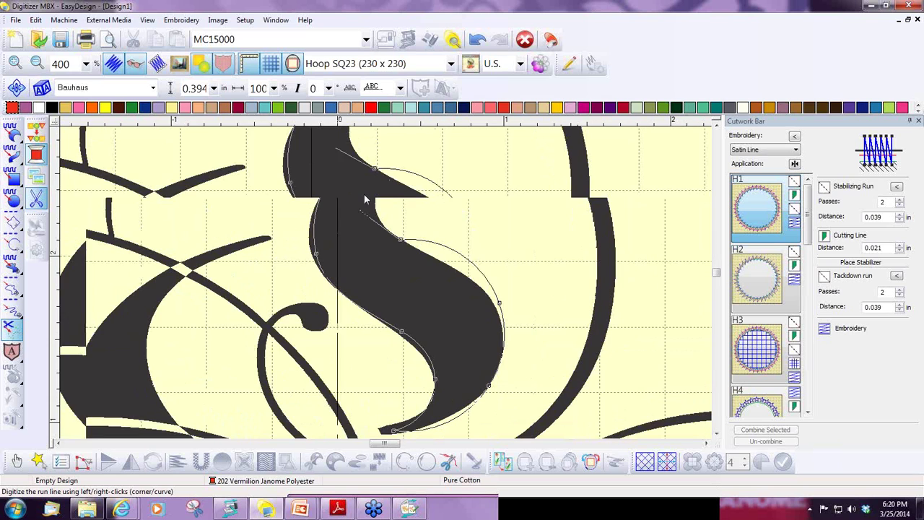
right_click(376, 181)
left_click(427, 147)
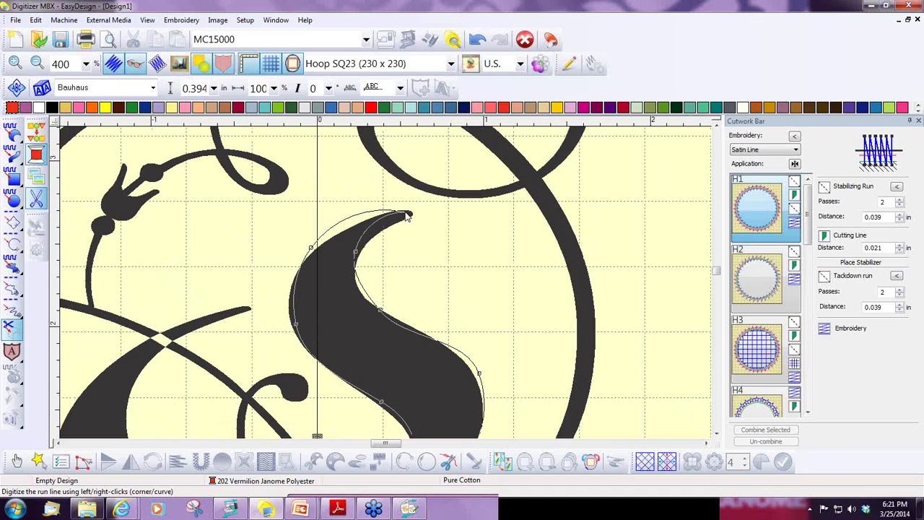
key("Return")
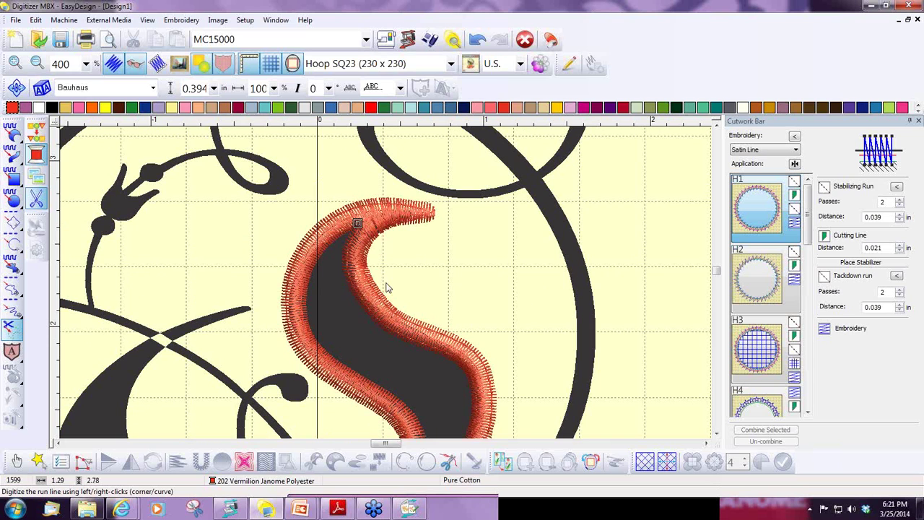
Turn off the realistic stitch view and play a slow redraw of the S-shaped hole at 24 stitches per second.
key("shift+z")
left_click_drag(399, 445, 390, 446)
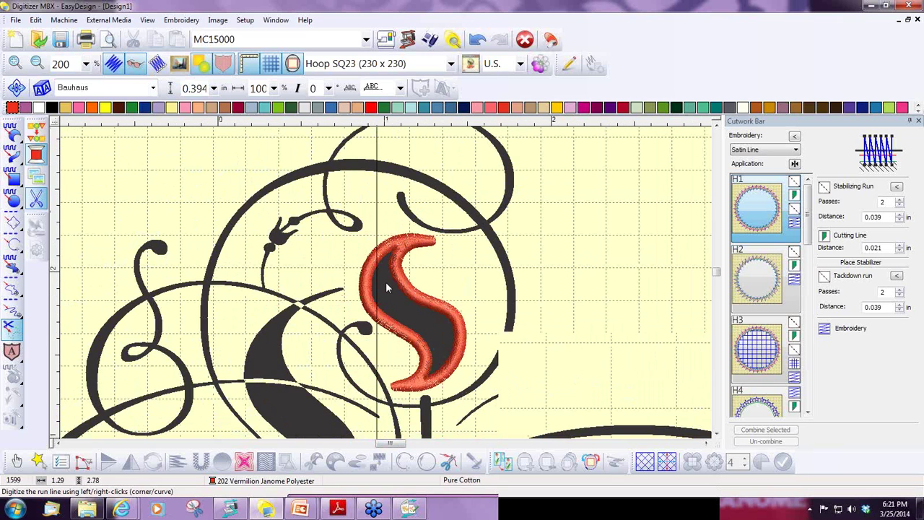
scroll(386, 281, "up", 1)
scroll(718, 280, "down", 1)
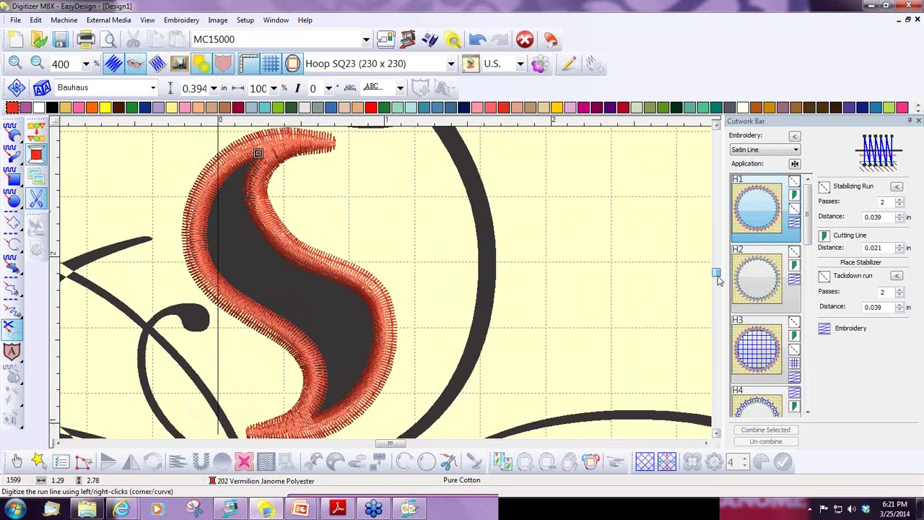
left_click(136, 65)
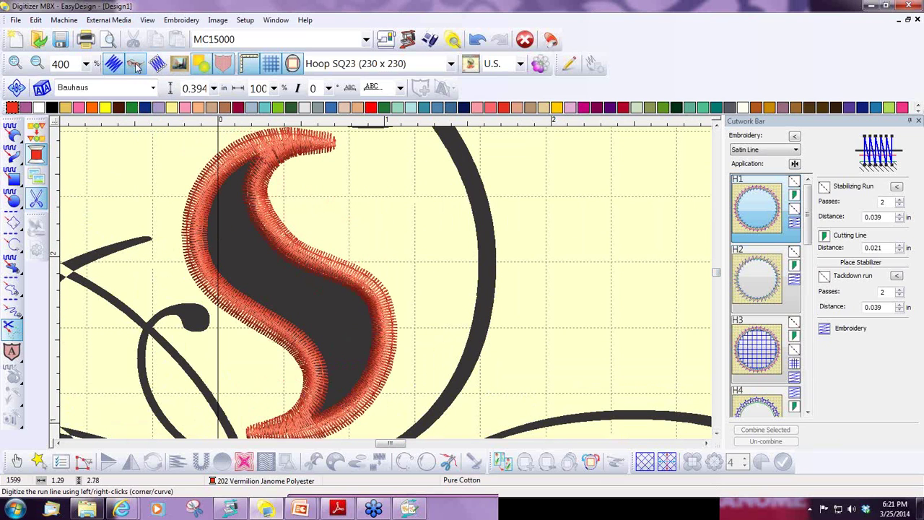
left_click(540, 65)
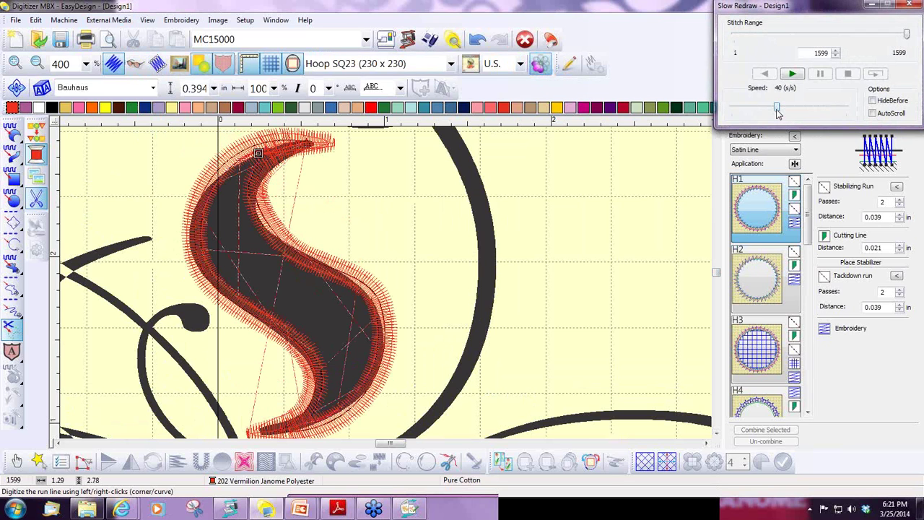
left_click_drag(776, 112, 761, 112)
left_click(794, 75)
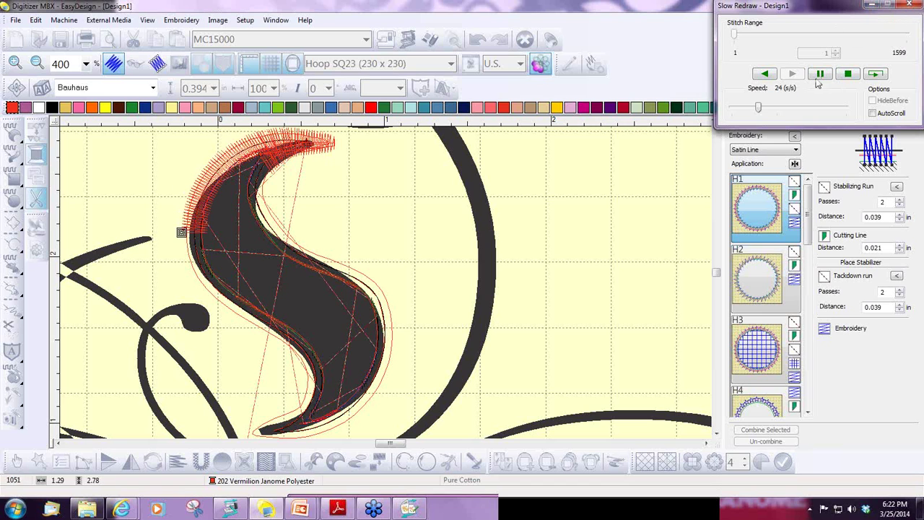
left_click(850, 75)
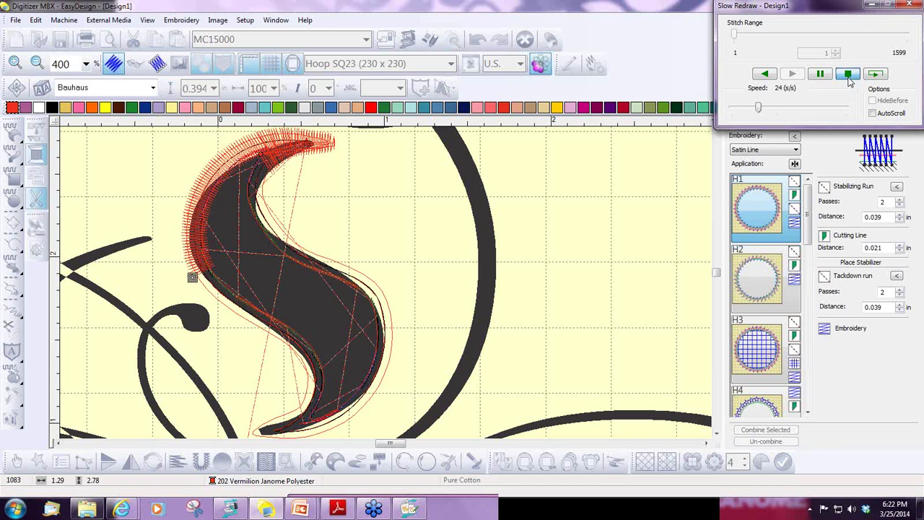
left_click(910, 5)
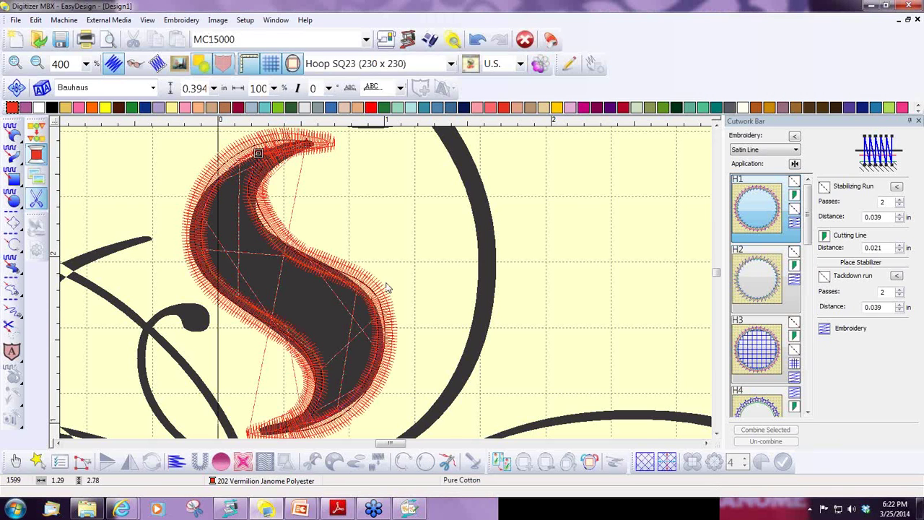
Digitize the letter's larger central S-shaped stroke as a second closed H1 cutwork hole, following both edges with curve points.
scroll(386, 287, "down", 1)
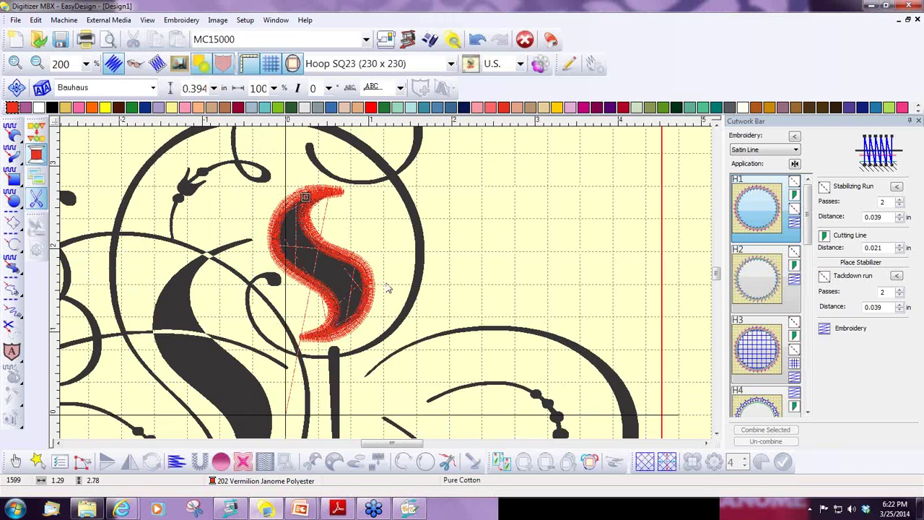
scroll(386, 287, "down", 1)
scroll(387, 287, "down", 2)
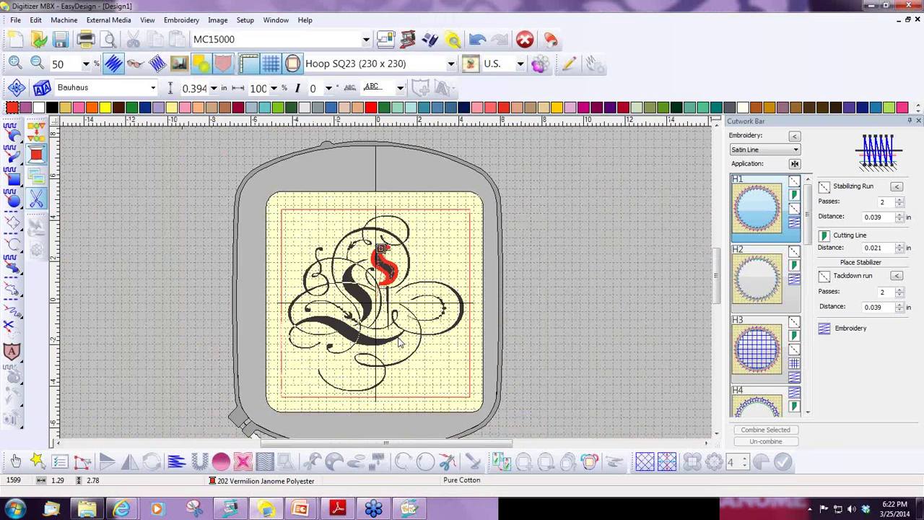
scroll(409, 247, "up", 1)
left_click(717, 126)
left_click(716, 127)
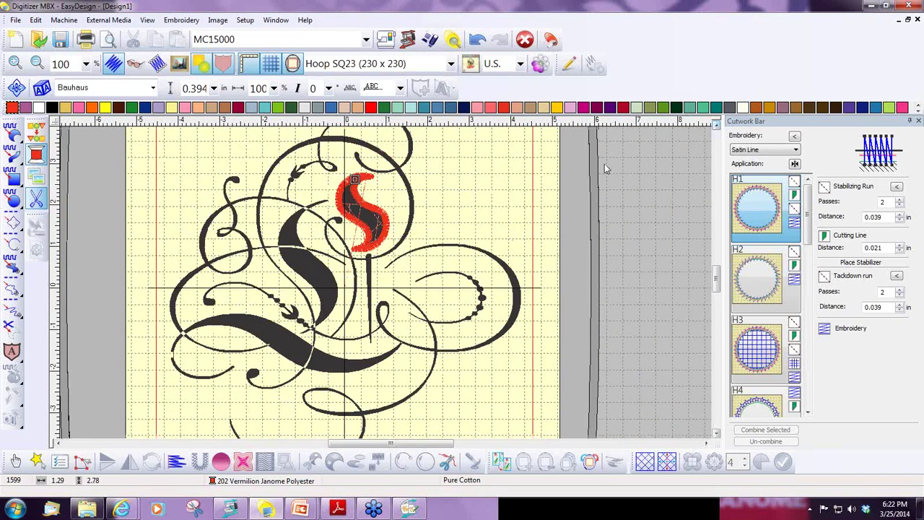
scroll(233, 217, "up", 1)
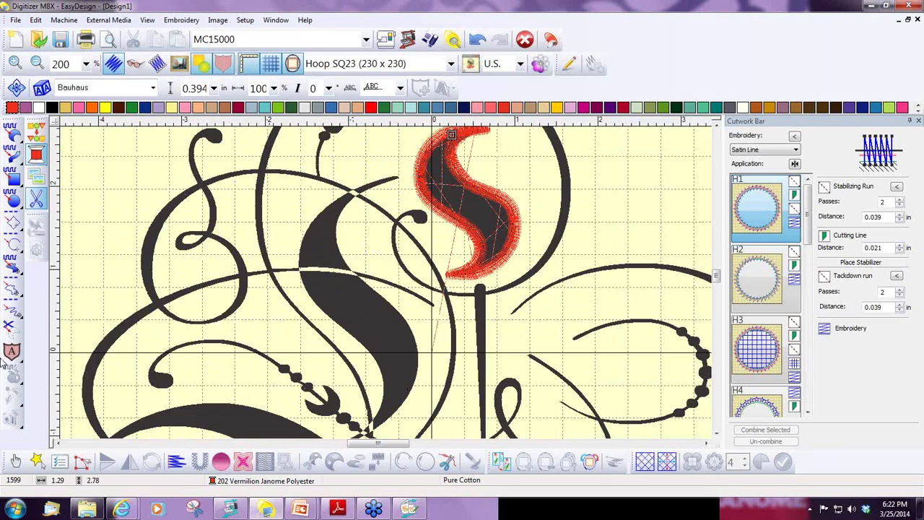
left_click(11, 328)
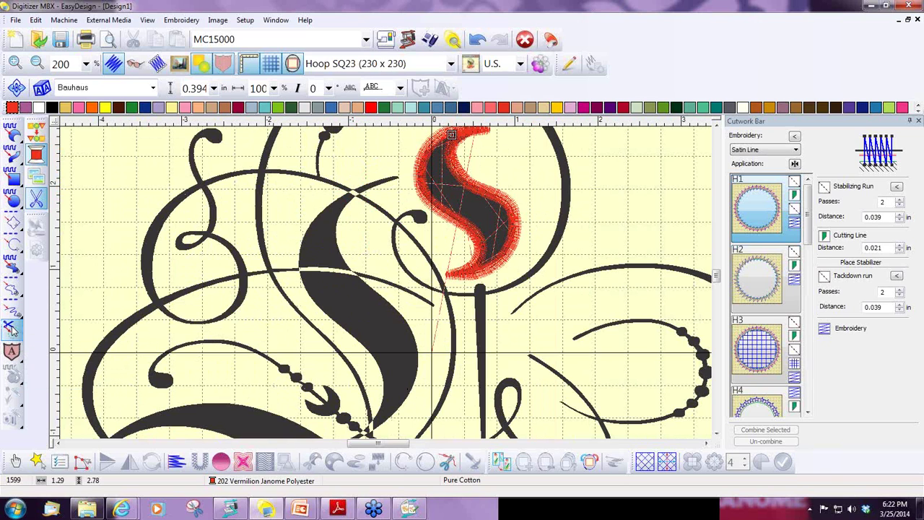
right_click(390, 178)
right_click(314, 221)
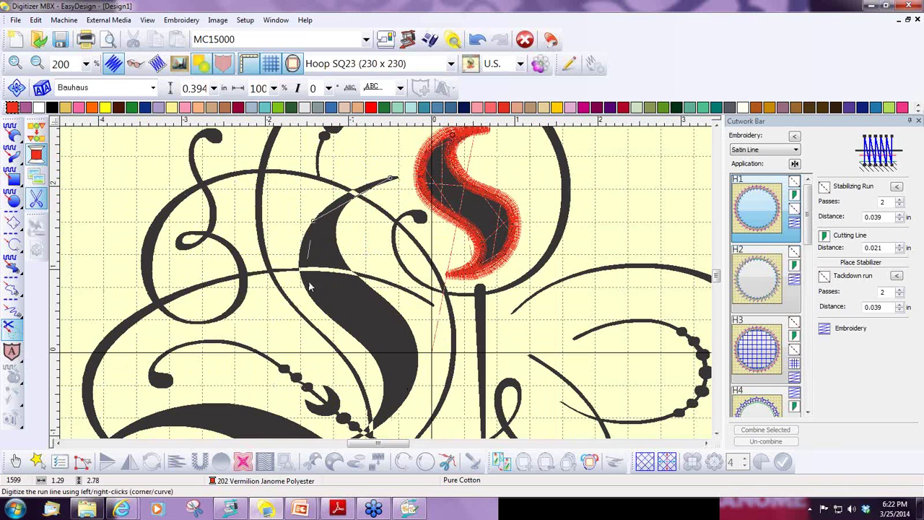
right_click(319, 302)
right_click(379, 358)
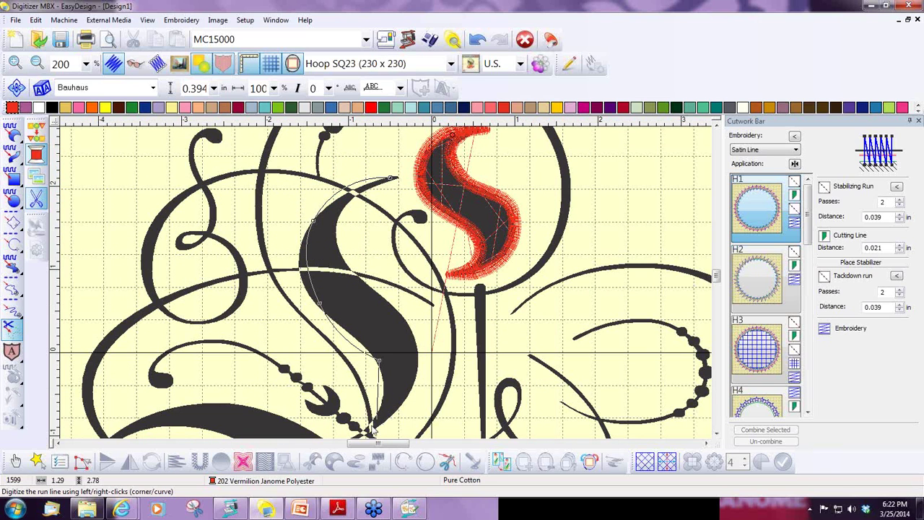
right_click(422, 300)
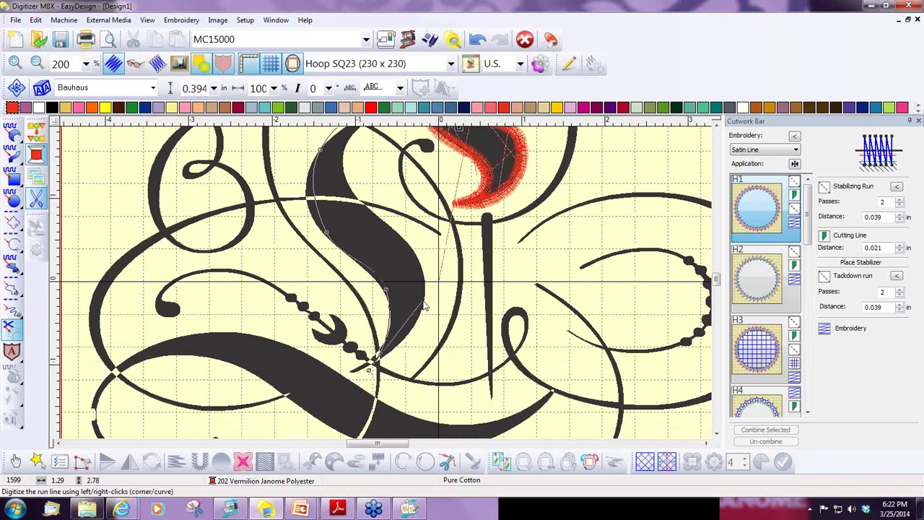
right_click(393, 228)
right_click(347, 183)
right_click(377, 208)
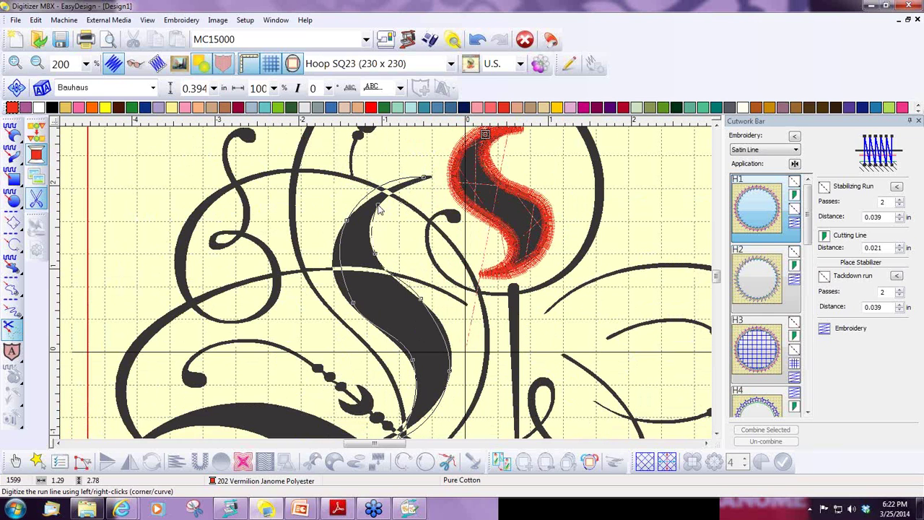
left_click(425, 180)
key("Return")
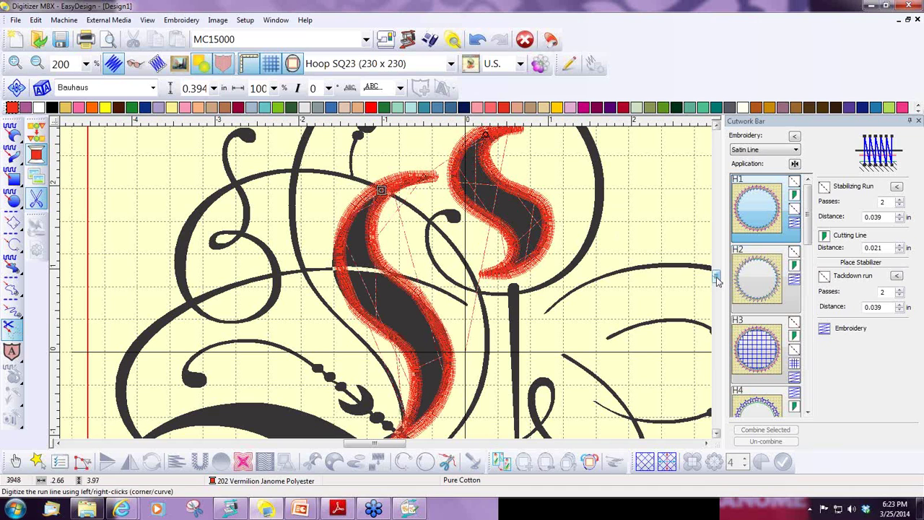
Reshape the second hole's outline by moving control points on its upper curve, upper tip and lower tip.
scroll(717, 281, "down", 2)
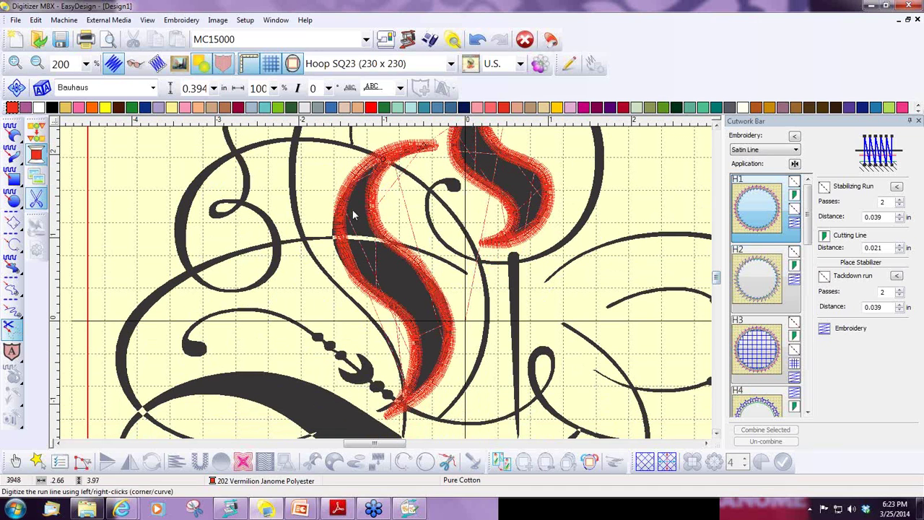
left_click(14, 461)
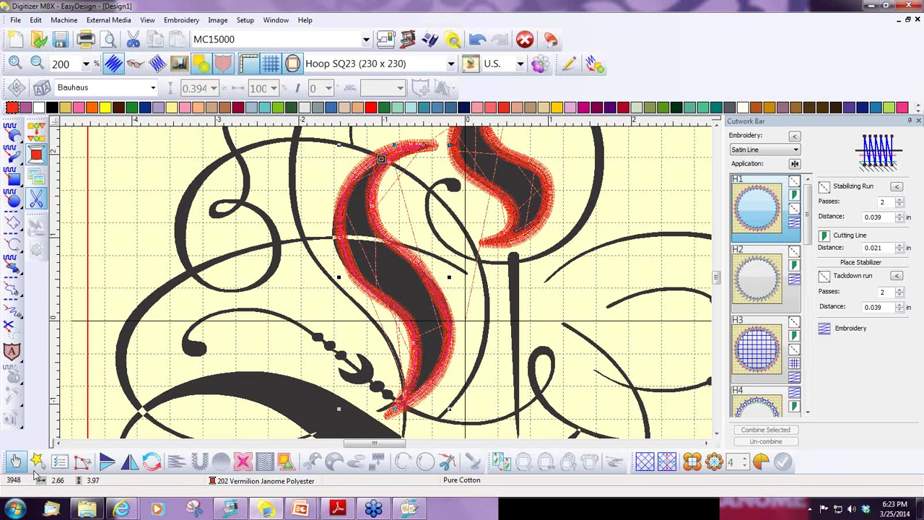
left_click(83, 466)
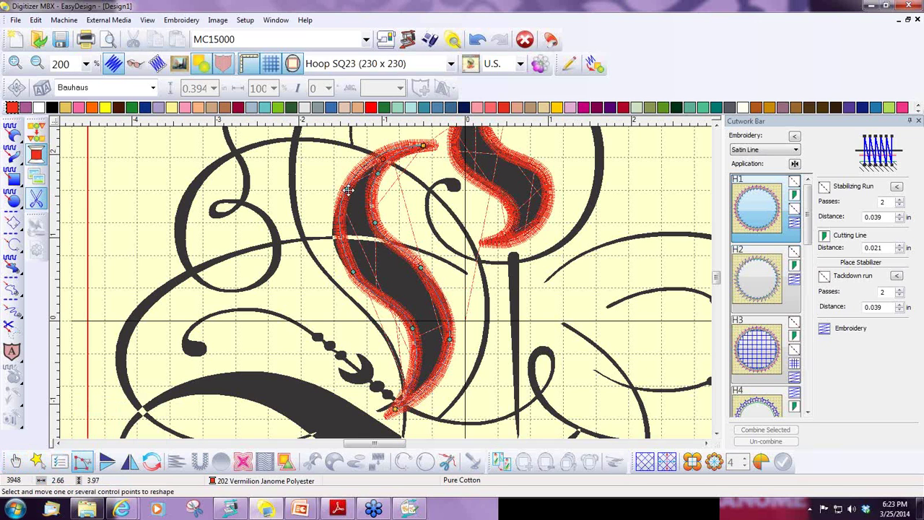
left_click_drag(344, 199, 334, 233)
left_click_drag(421, 145, 426, 161)
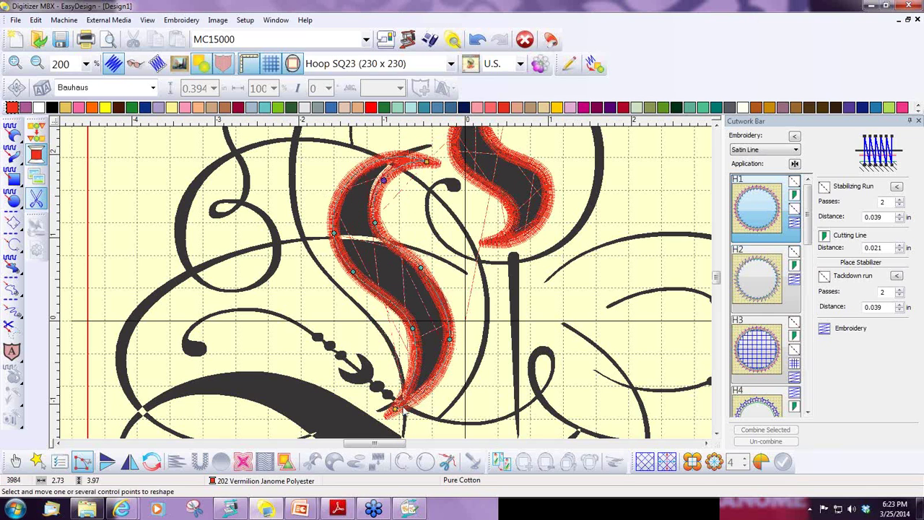
left_click_drag(396, 412, 391, 404)
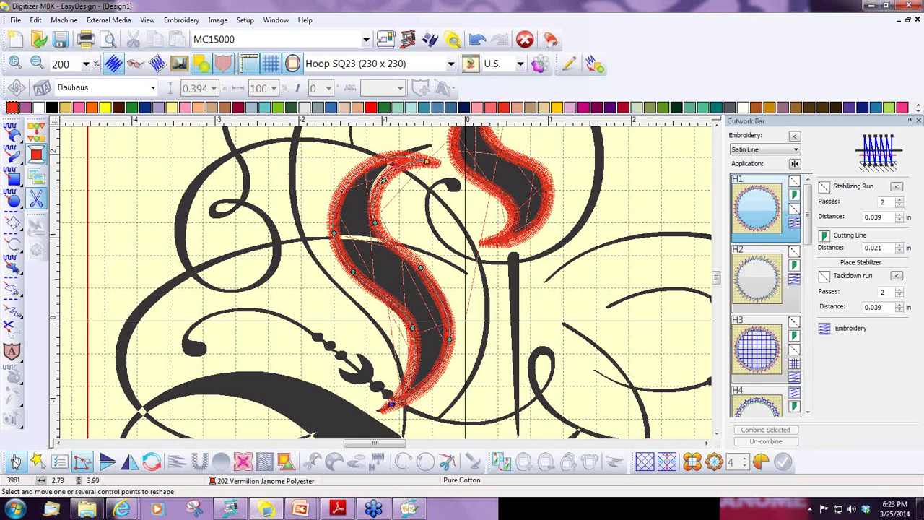
left_click(16, 462)
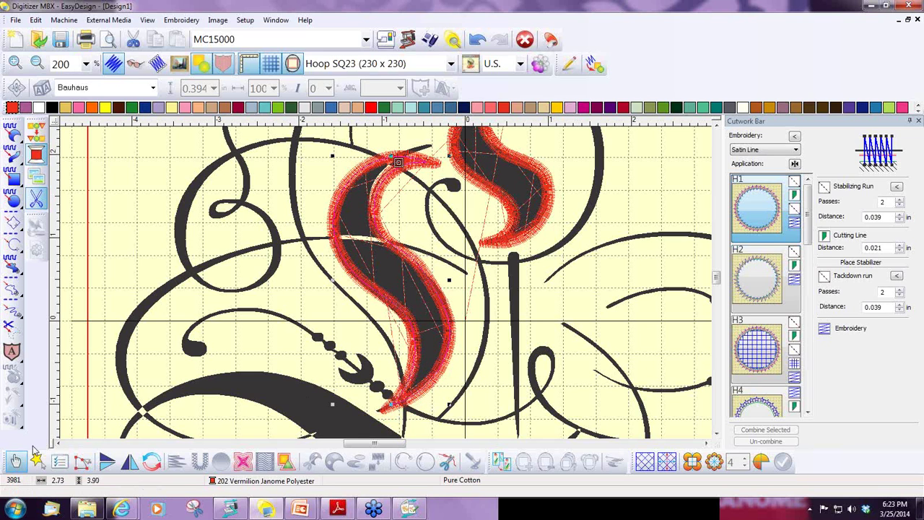
Turn the realistic stitch view back on and show the whole letter with both cutwork holes.
left_click(136, 65)
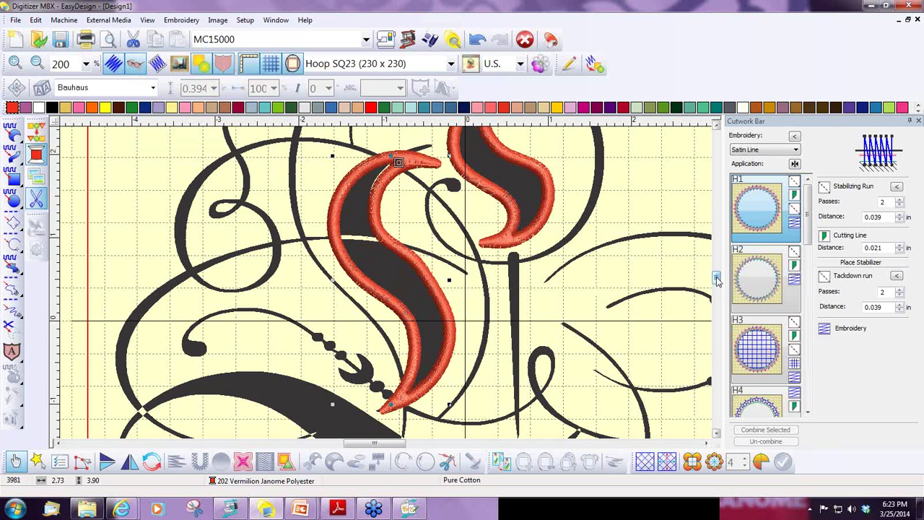
scroll(717, 280, "down", 3)
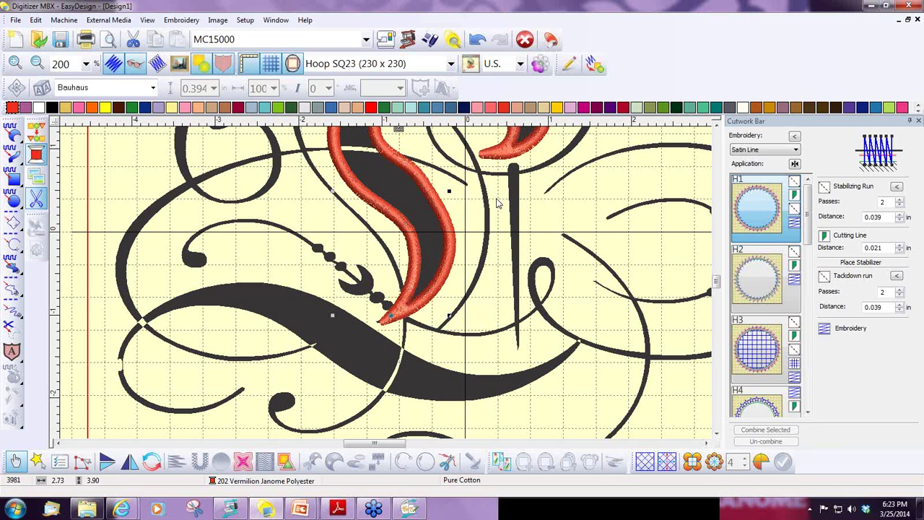
key("0")
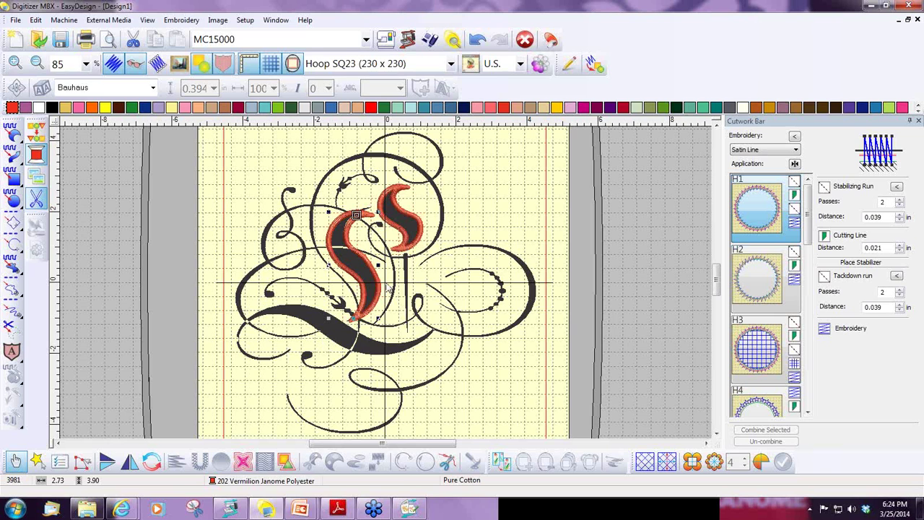
Try to digitize the letter's wide lower S-shaped stroke as an H1 cutwork hole, using curve points along both edges.
scroll(260, 397, "up", 1)
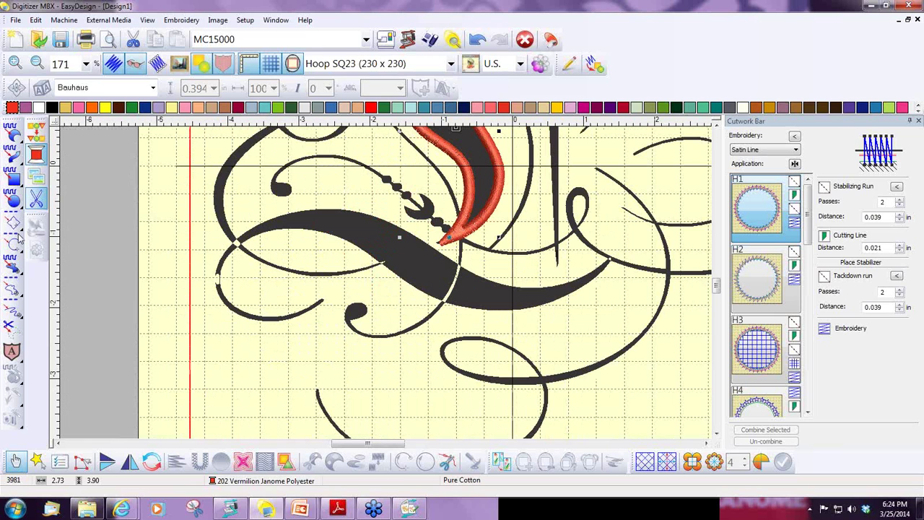
left_click(10, 327)
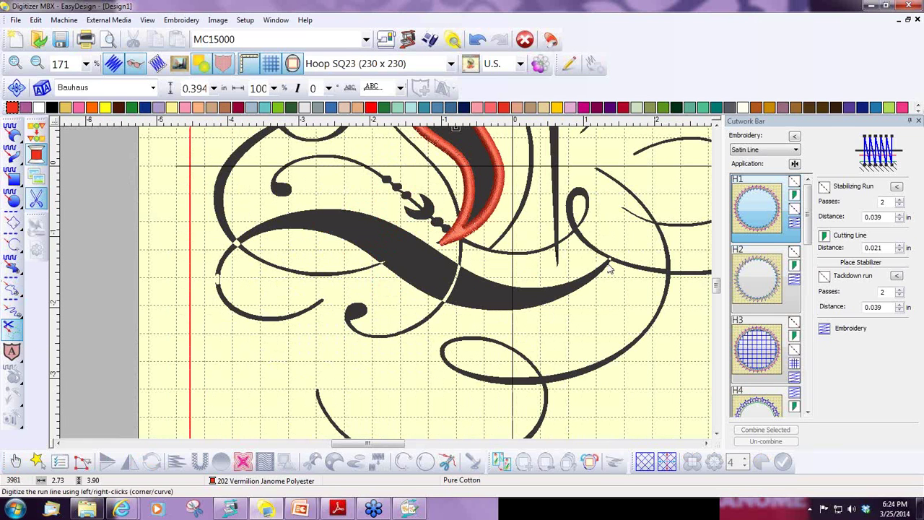
right_click(608, 264)
right_click(538, 290)
right_click(450, 266)
right_click(363, 215)
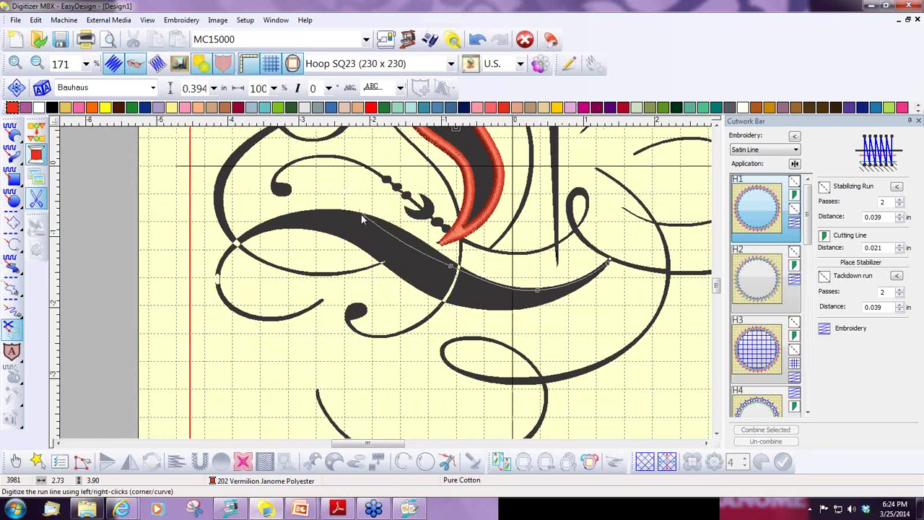
right_click(272, 218)
right_click(241, 238)
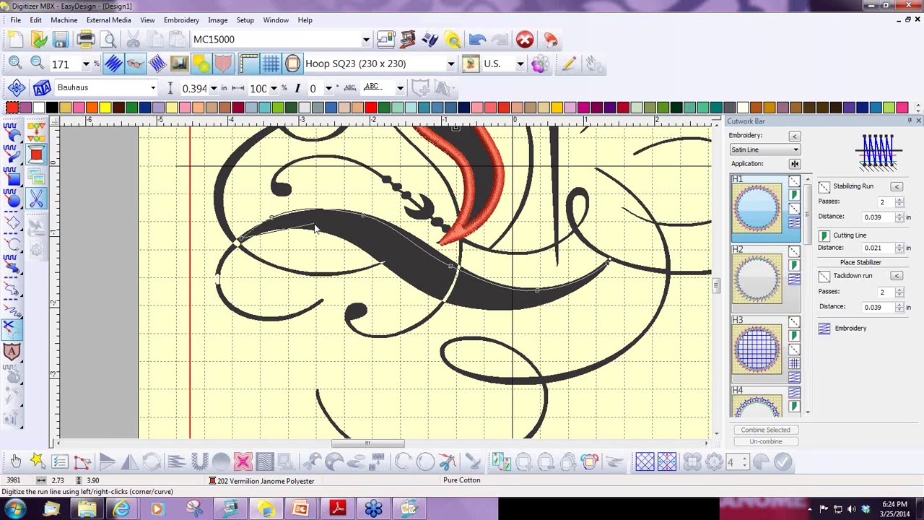
right_click(323, 234)
right_click(383, 264)
right_click(396, 274)
right_click(450, 306)
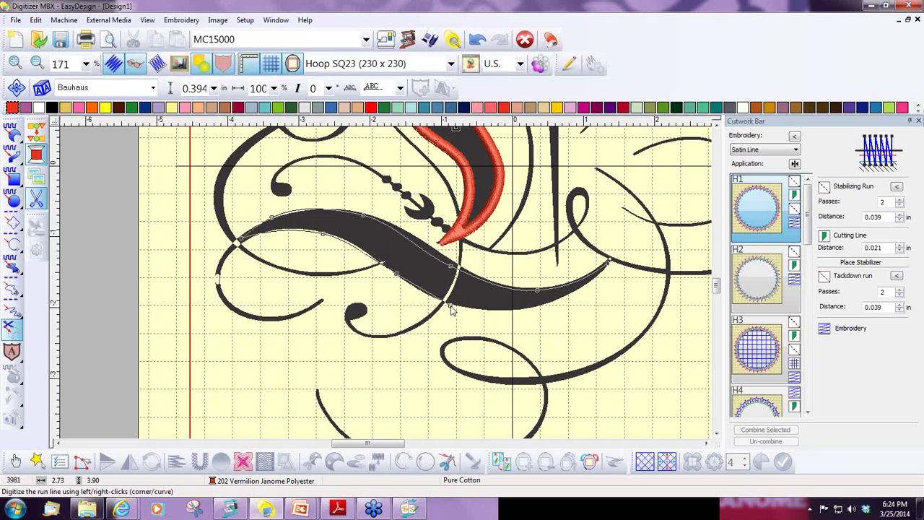
right_click(522, 309)
right_click(571, 296)
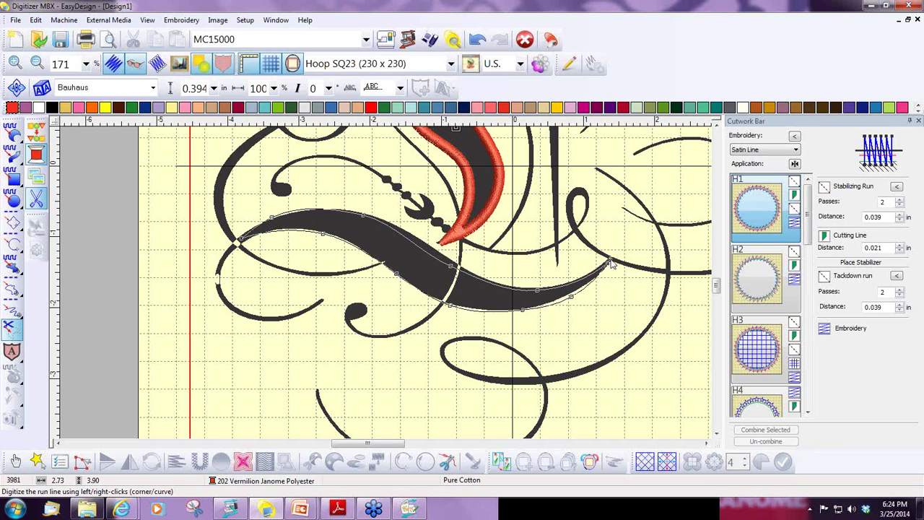
key("Return")
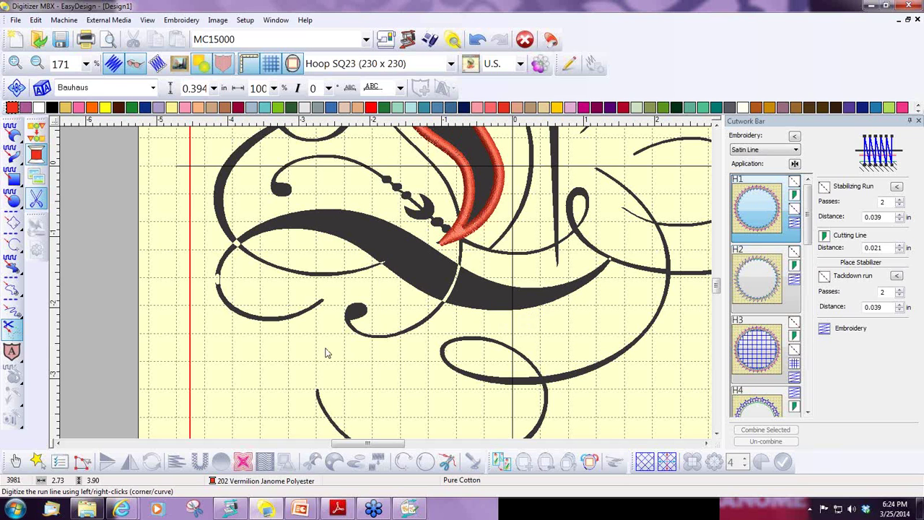
Digitize the wide lower stroke as a third closed H1 cutwork hole, with corner points at both tips and curve points along the edges.
left_click(298, 321)
left_click(606, 264)
right_click(553, 288)
right_click(390, 225)
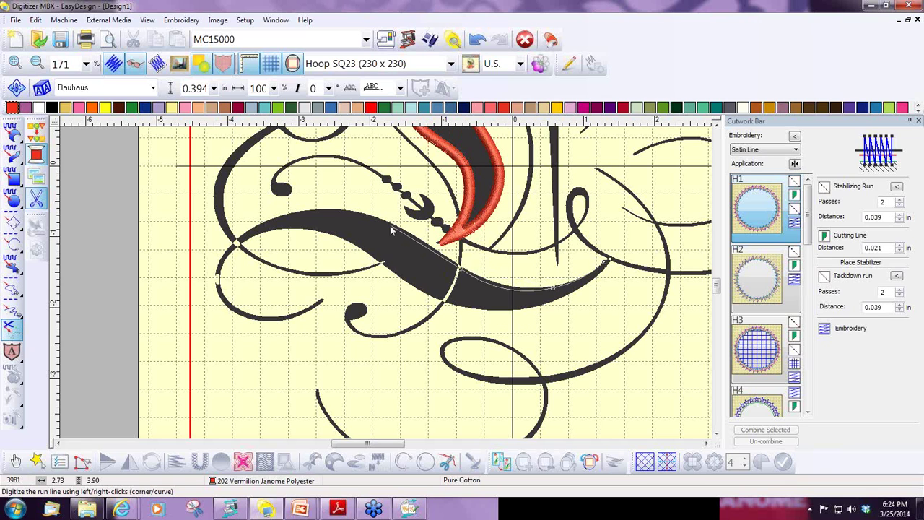
right_click(317, 209)
left_click(239, 239)
right_click(325, 230)
right_click(400, 275)
right_click(455, 304)
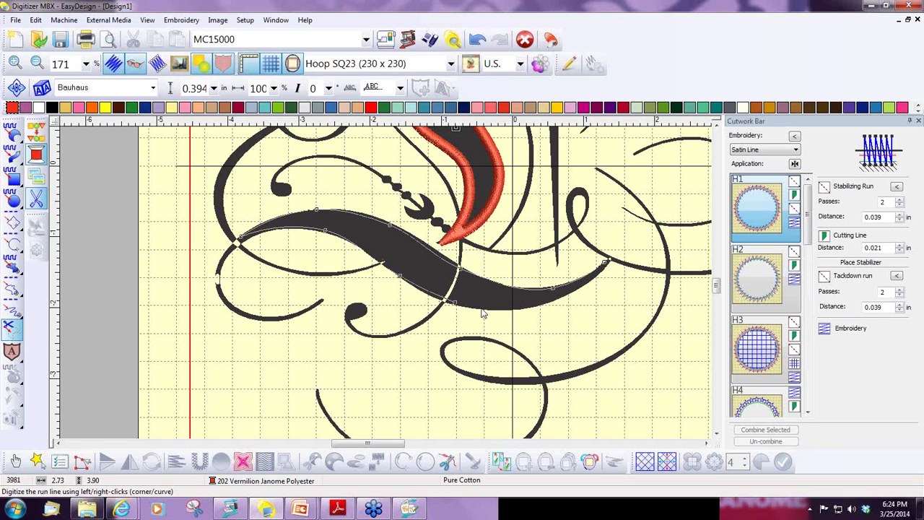
right_click(536, 309)
right_click(599, 279)
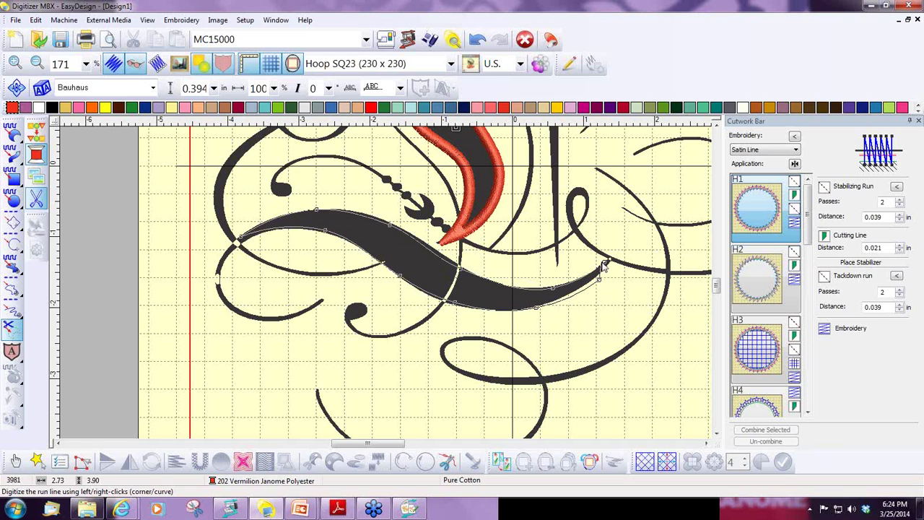
left_click(607, 265)
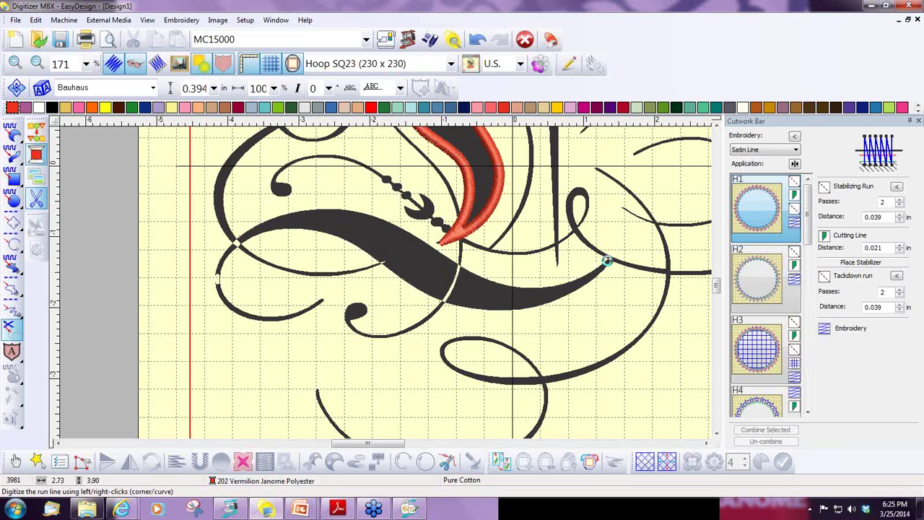
key("Return")
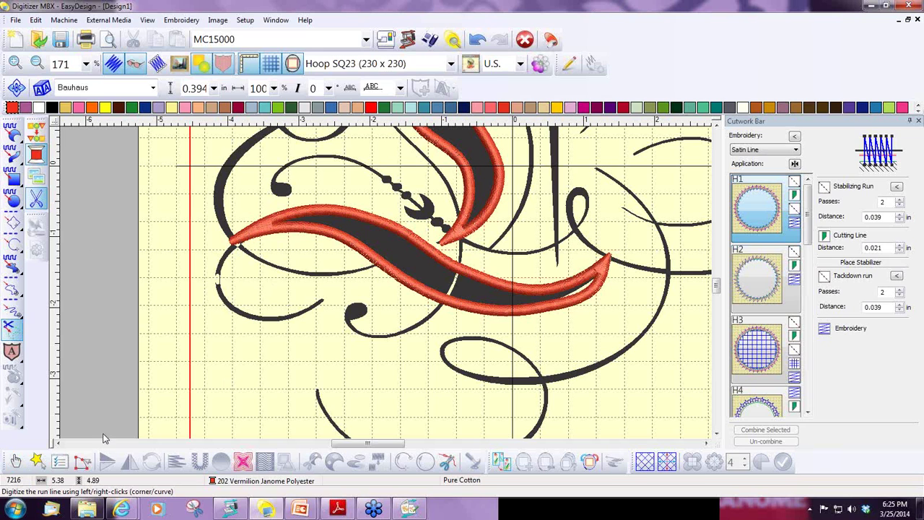
Reshape the third hole by pulling in its left tip and moving the control points at its right tip to follow the stroke.
left_click(18, 462)
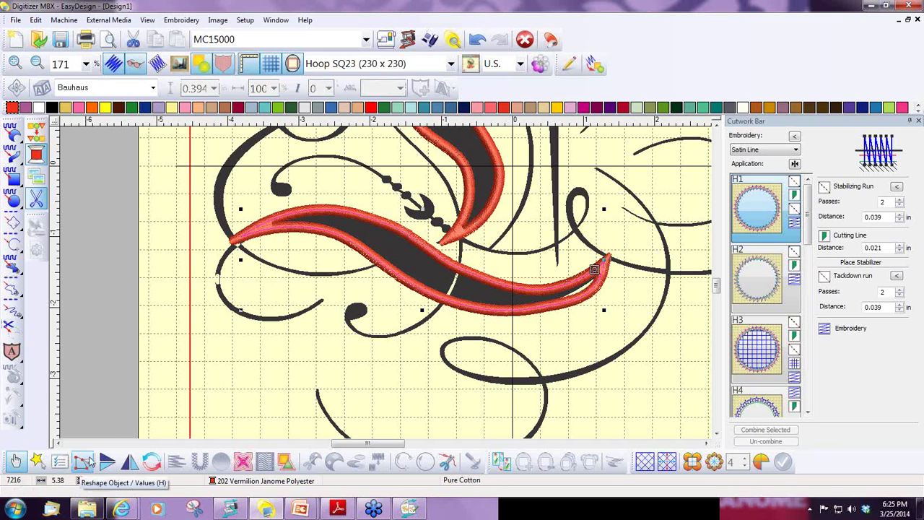
left_click(82, 464)
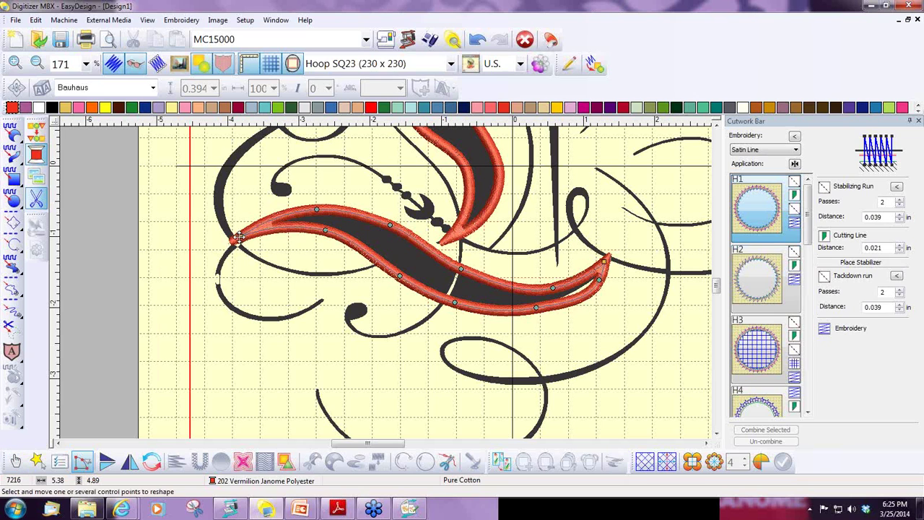
left_click_drag(239, 237, 252, 233)
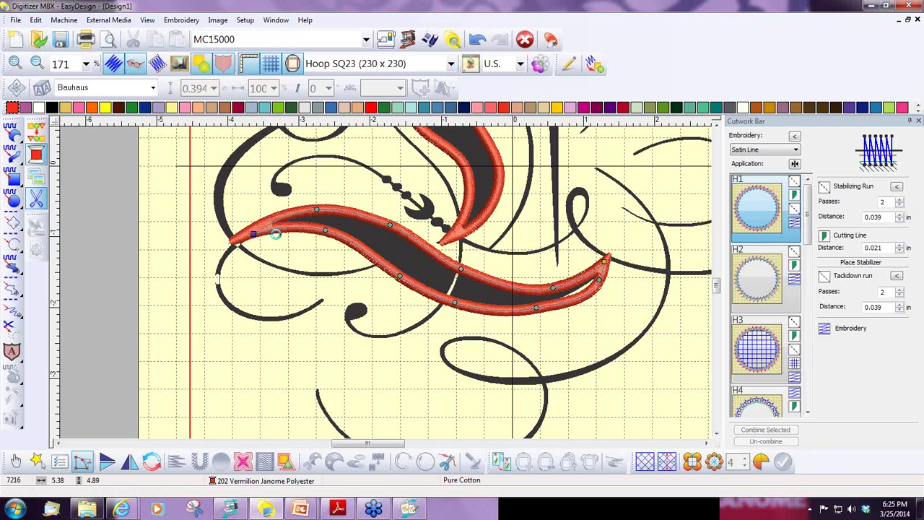
left_click(532, 283)
left_click_drag(604, 261, 589, 266)
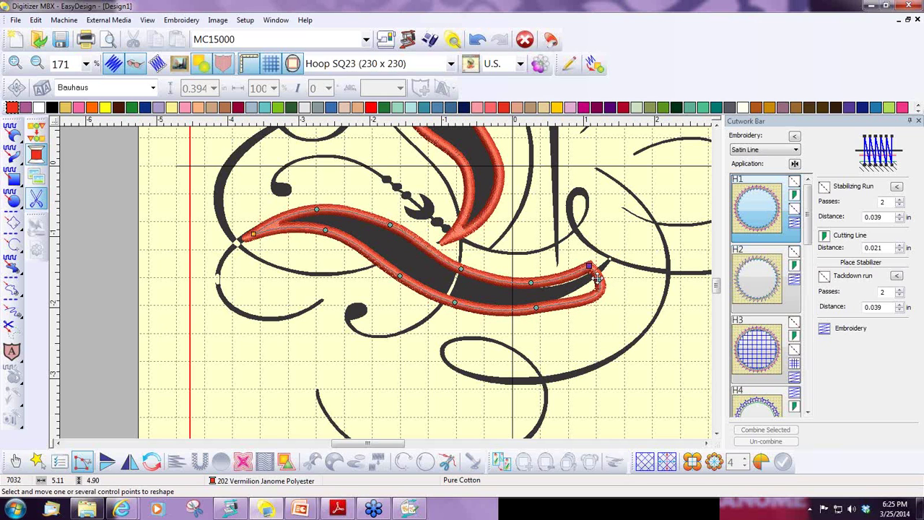
left_click(599, 280)
mouse_move(600, 281)
left_mouse_down()
mouse_move(591, 265)
mouse_move(603, 268)
left_mouse_up()
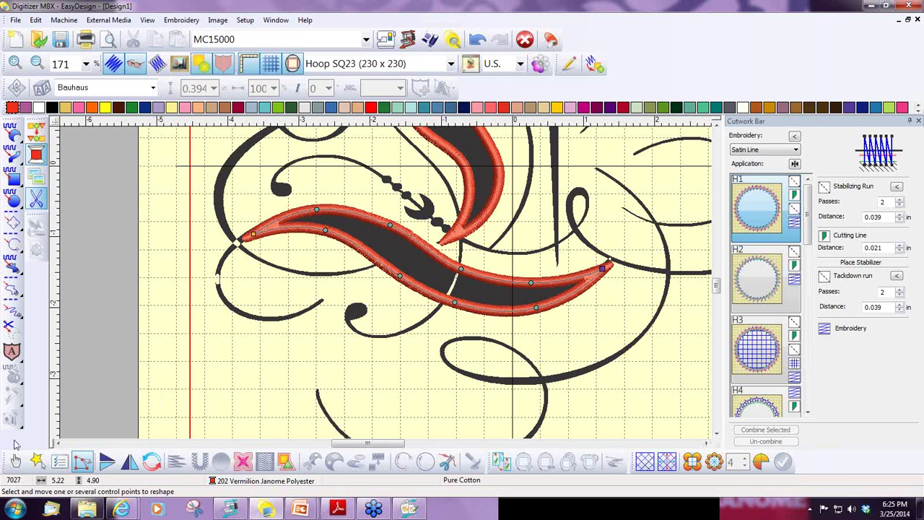
left_click(16, 462)
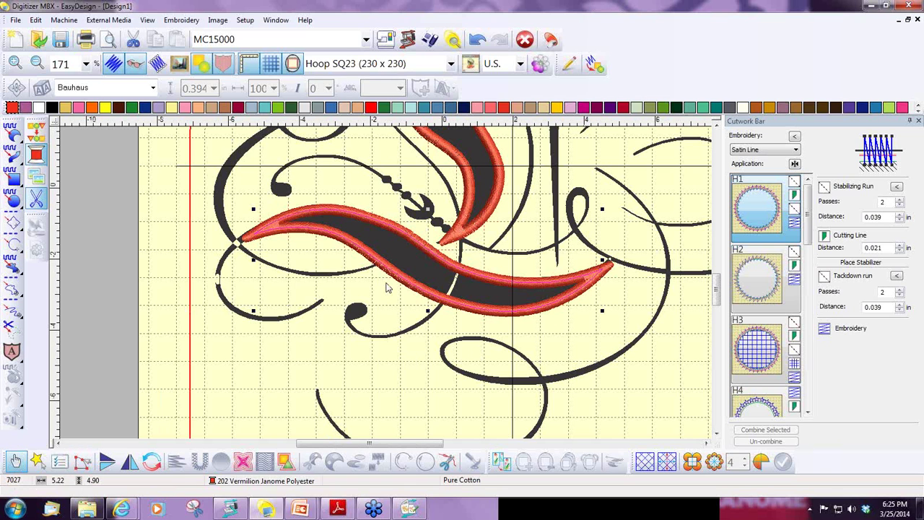
key("shift+z")
scroll(417, 188, "up", 3)
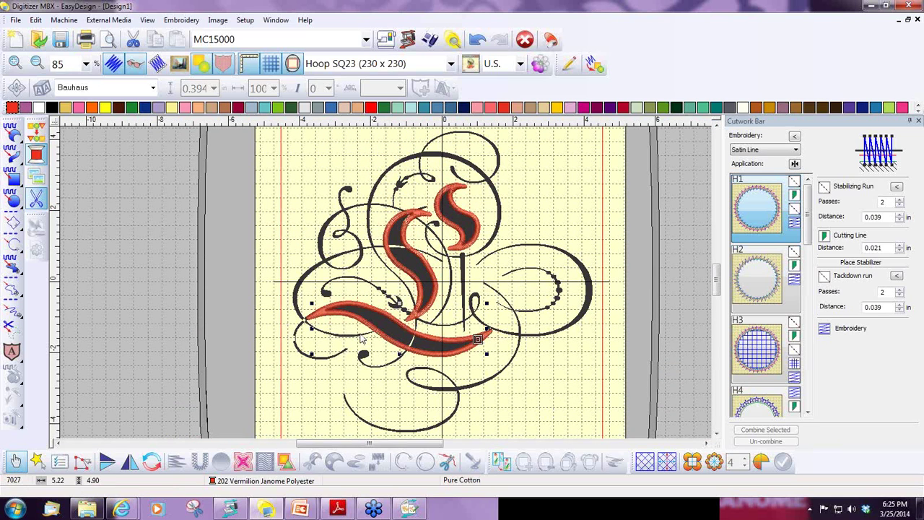
Start a Turning Angle Satin Fill on the thin lower-left curl, placing point pairs from the crossing down past the small gap.
scroll(344, 338, "up", 2)
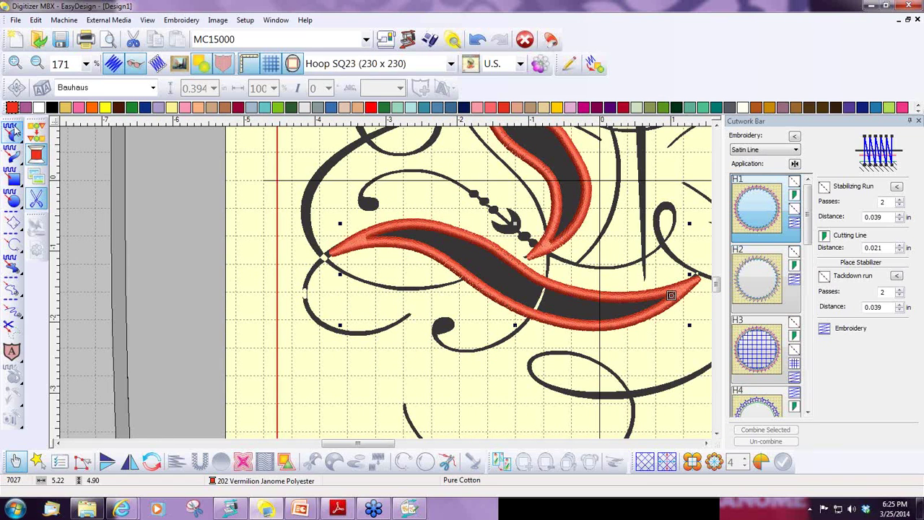
left_click(23, 166)
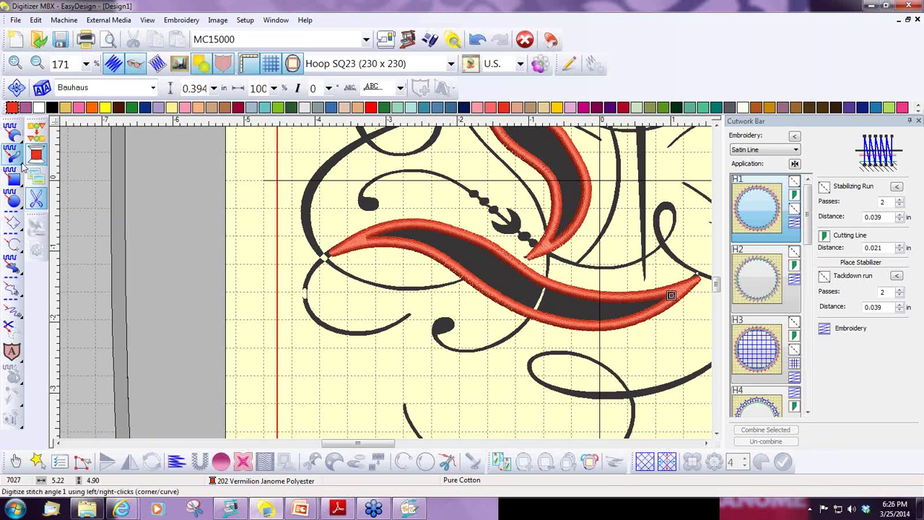
left_click(22, 166)
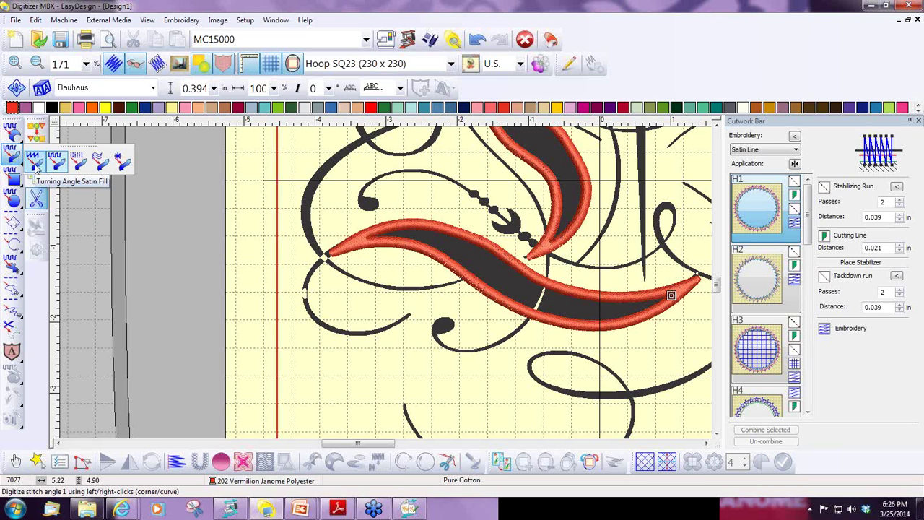
left_click(35, 163)
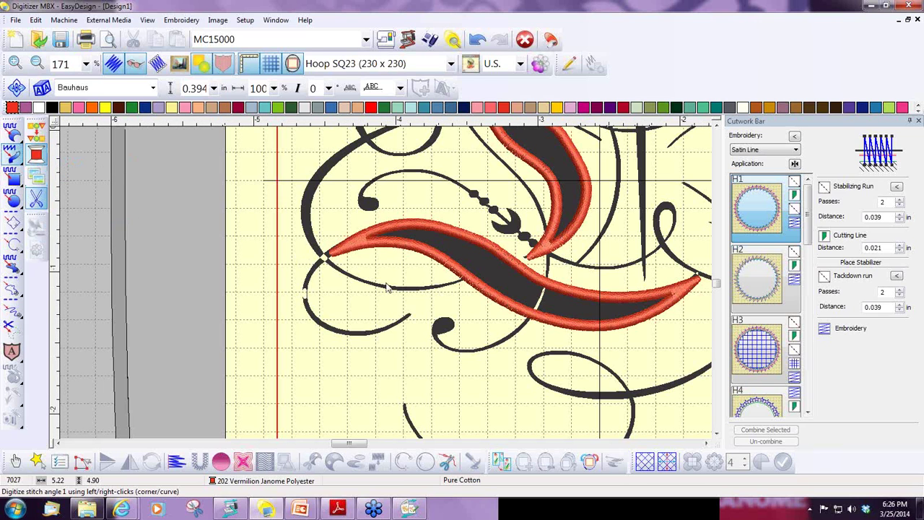
scroll(386, 288, "up", 1)
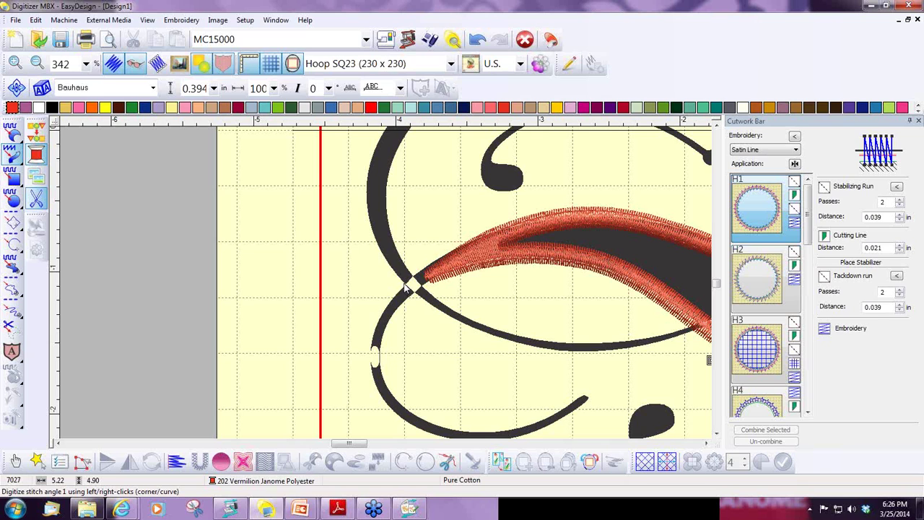
left_click(406, 288)
left_click(417, 302)
left_click(374, 326)
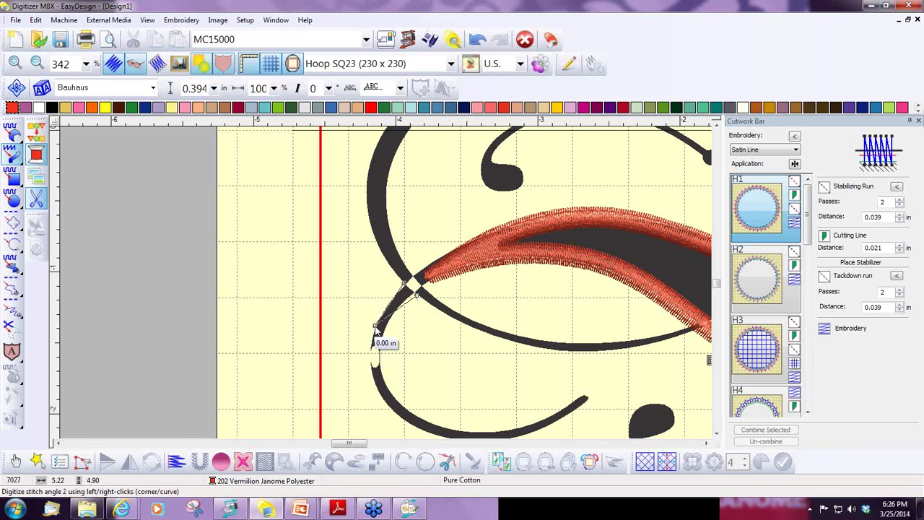
left_click(385, 335)
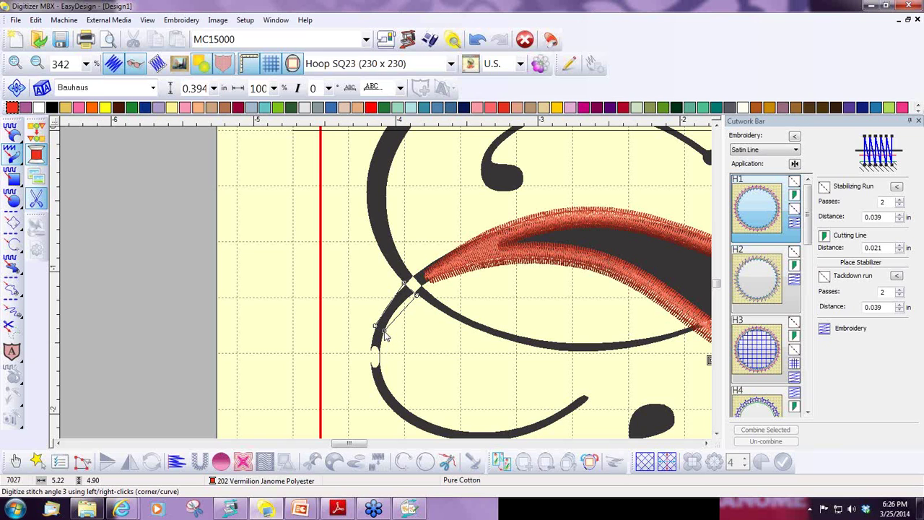
left_click(370, 377)
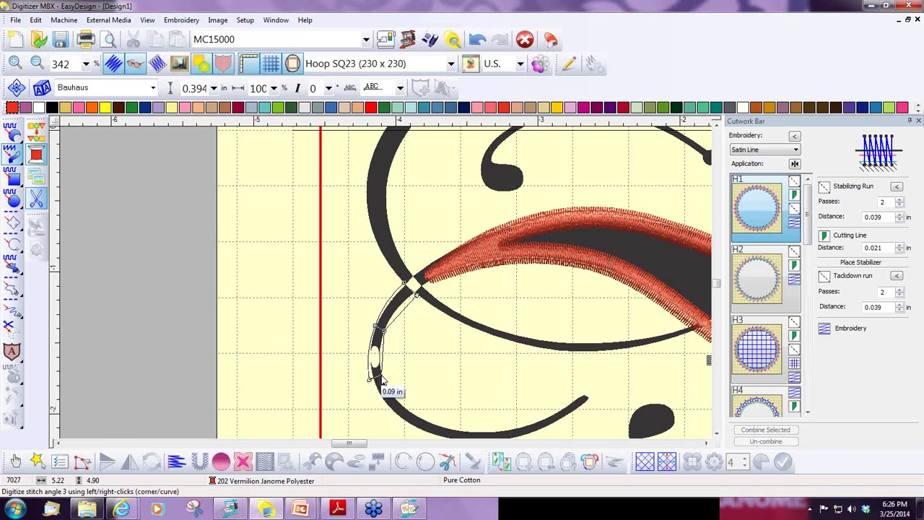
left_click(381, 378)
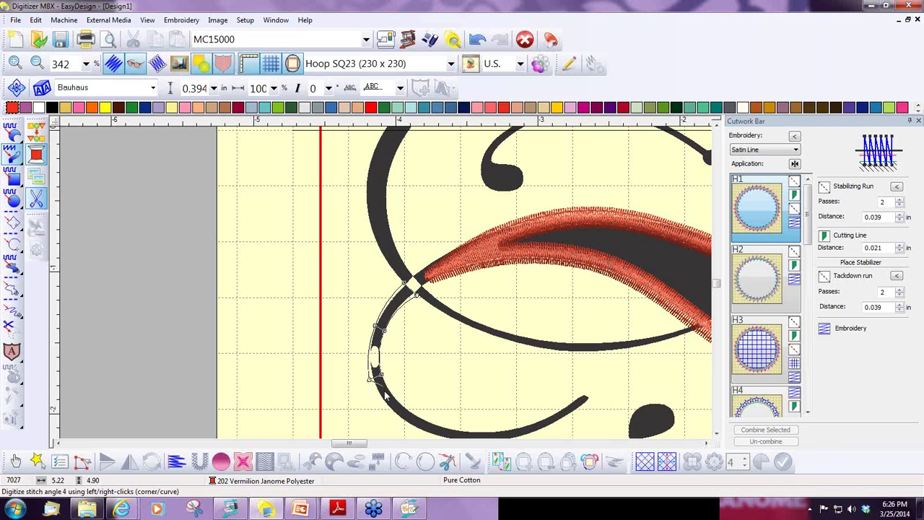
Continue the satin fill's point pairs around the bottom of the curl to its free end and generate the stitches.
scroll(394, 359, "down", 2)
left_click(406, 345)
left_click(405, 354)
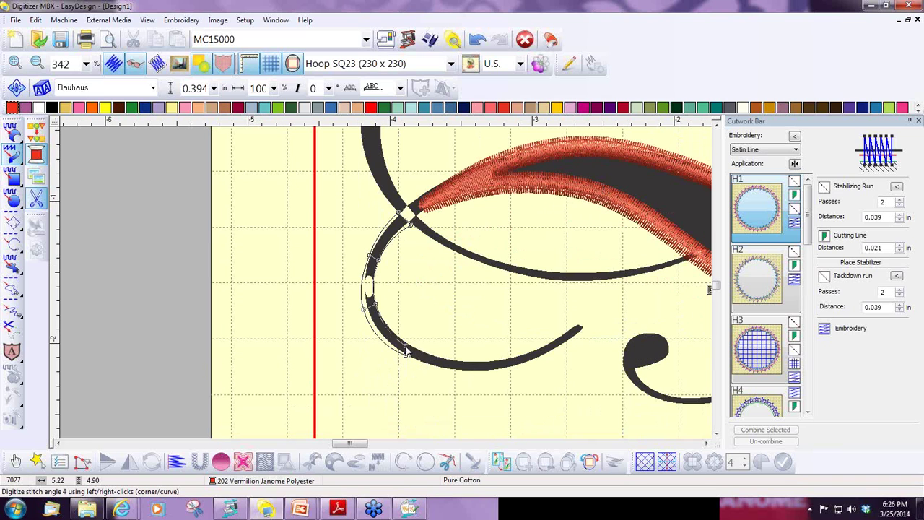
left_click(459, 366)
left_click(518, 359)
left_click(567, 338)
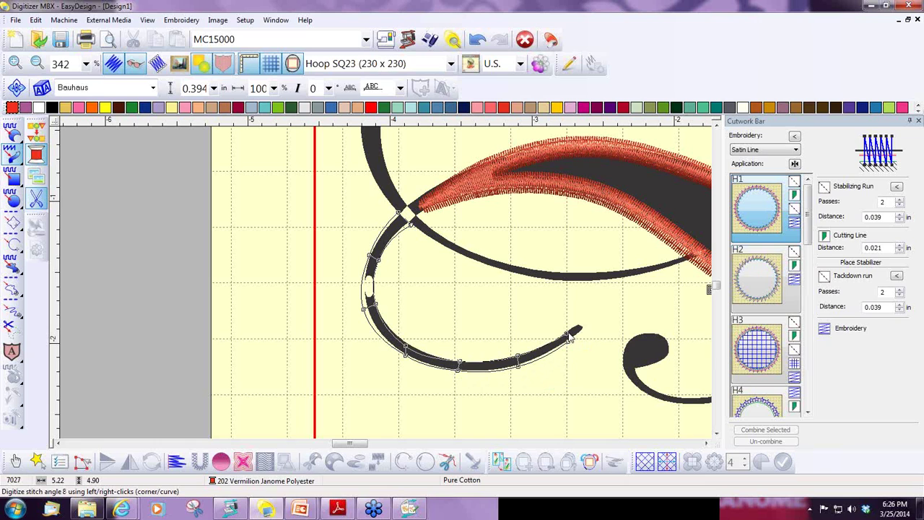
left_click(580, 327)
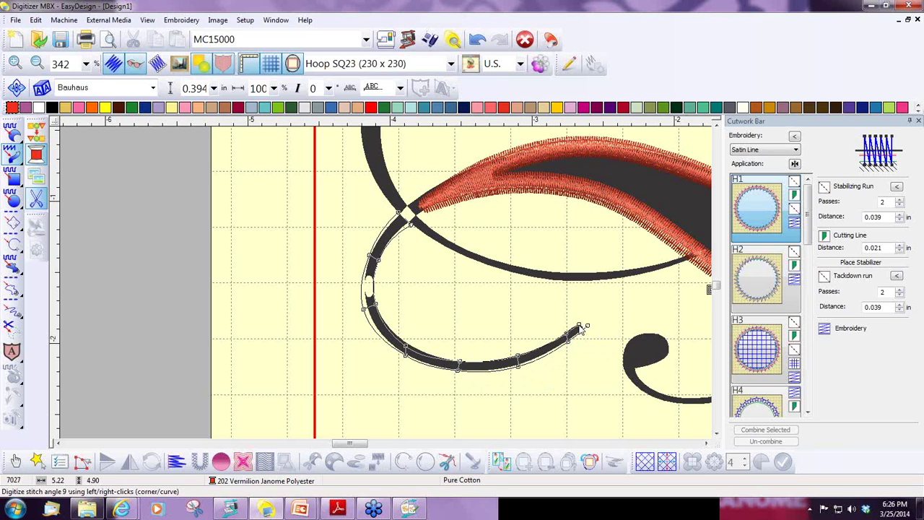
key("Return")
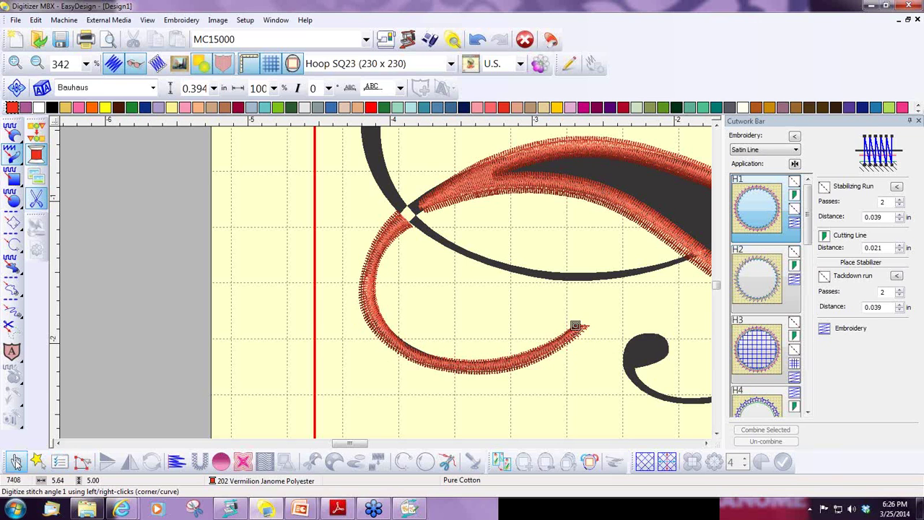
Reshape the satin-filled curl by moving control points on its lower left bend and along its bottom edge.
left_click(16, 462)
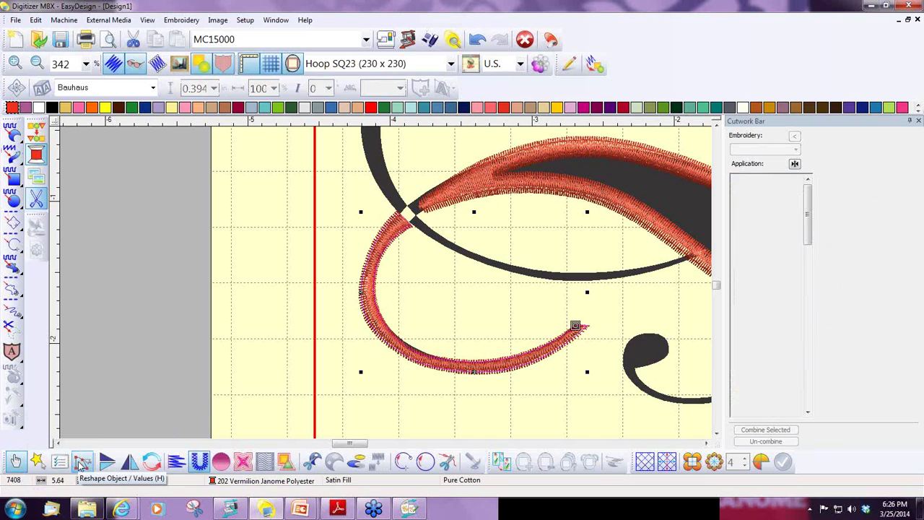
left_click(81, 463)
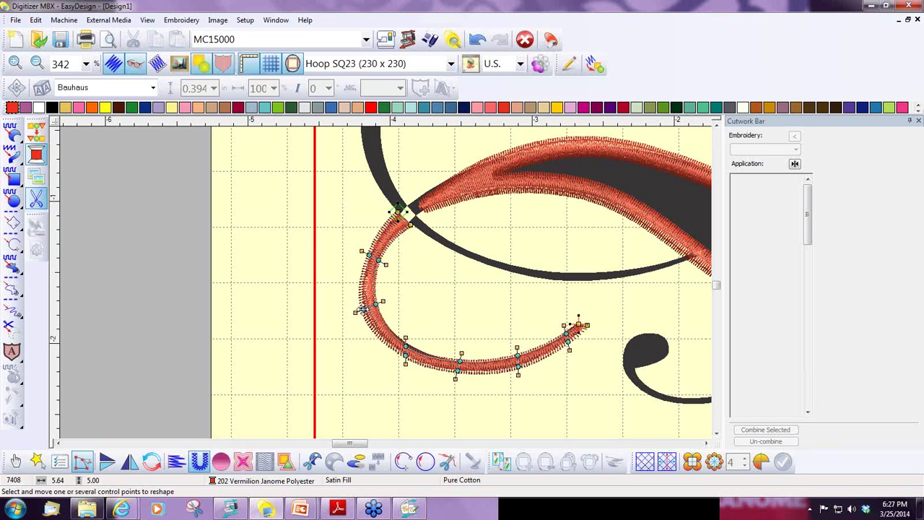
left_click_drag(363, 309, 379, 308)
left_click_drag(407, 345, 411, 346)
left_click_drag(460, 370, 458, 373)
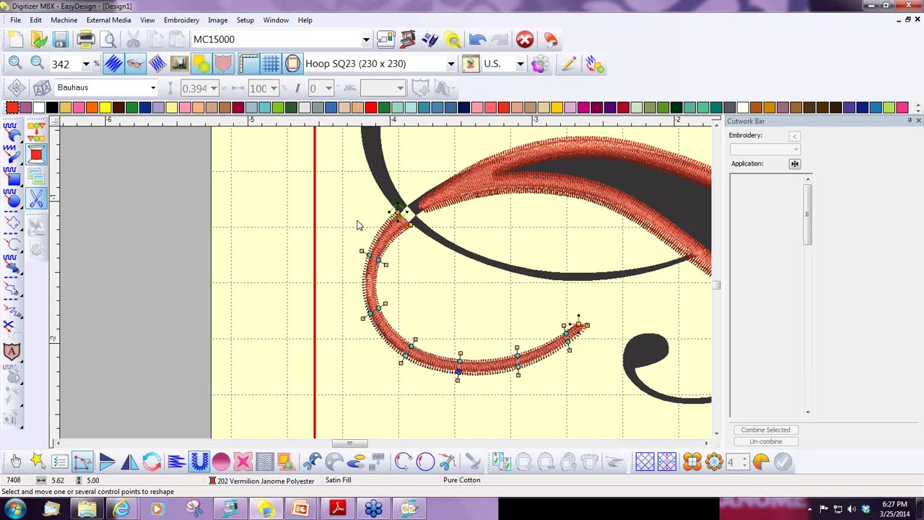
Pull in the control point at the satin curl's upper end beside the crossing, then finish reshaping the curl.
left_click(408, 223)
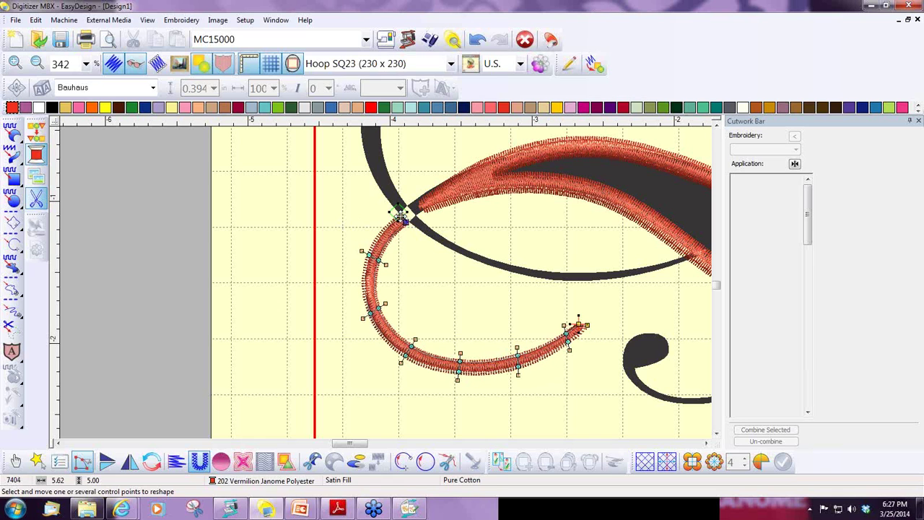
left_click(407, 222)
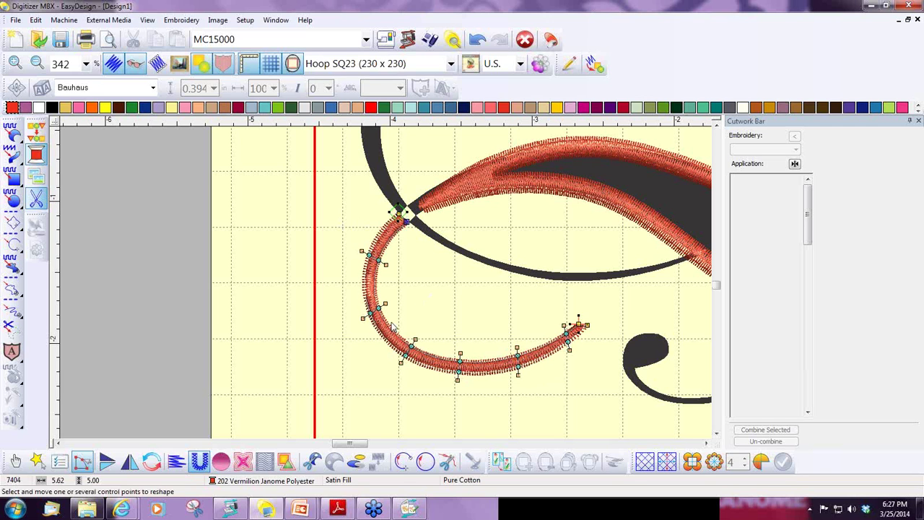
key("shift+z")
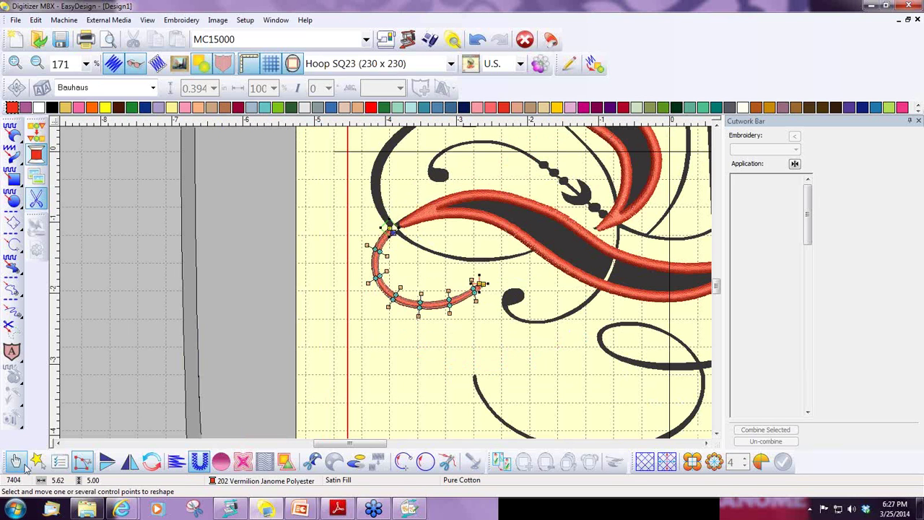
left_click(23, 466)
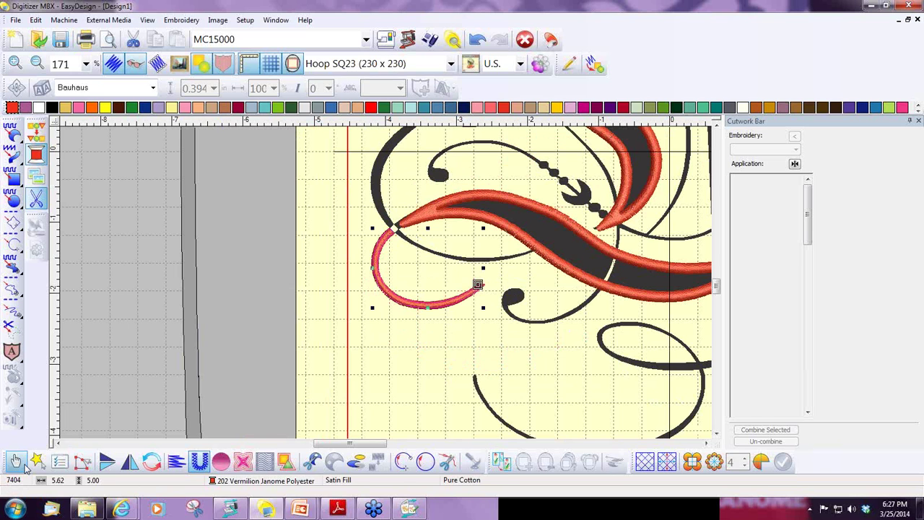
key("shift+z")
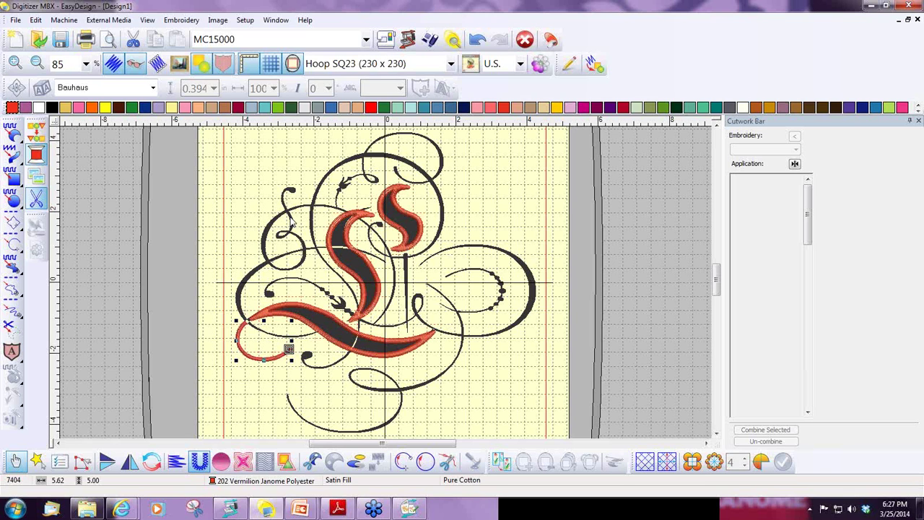
Switch to the fancyL design and examine how its coloured satin curls cross and meet the red-edged cutwork holes.
left_click(899, 20)
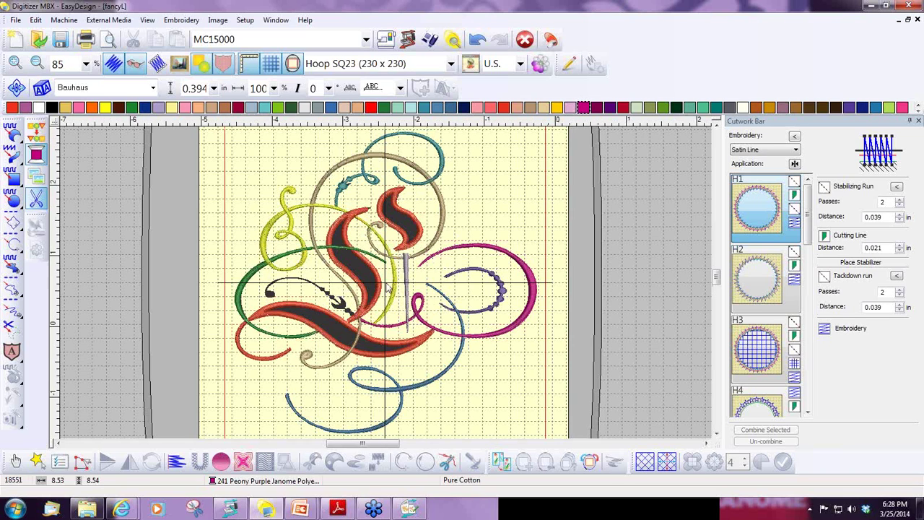
scroll(388, 287, "up", 2)
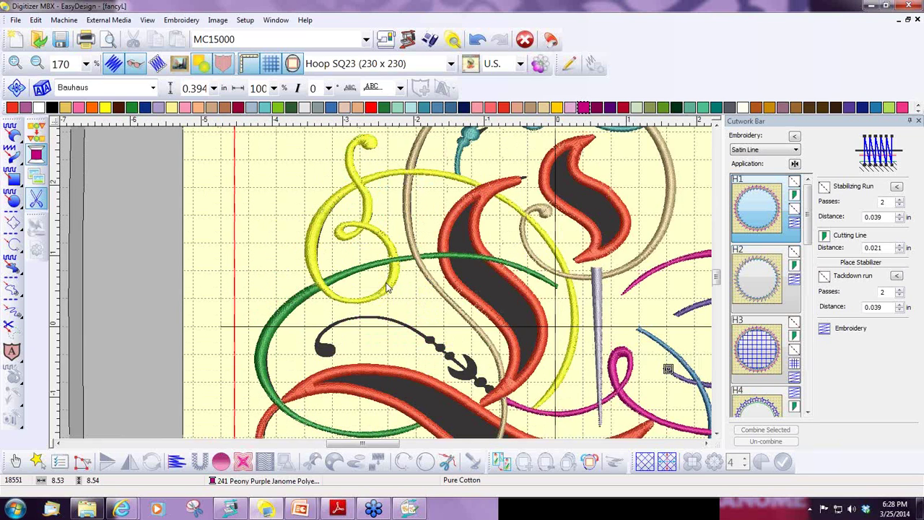
scroll(388, 287, "up", 2)
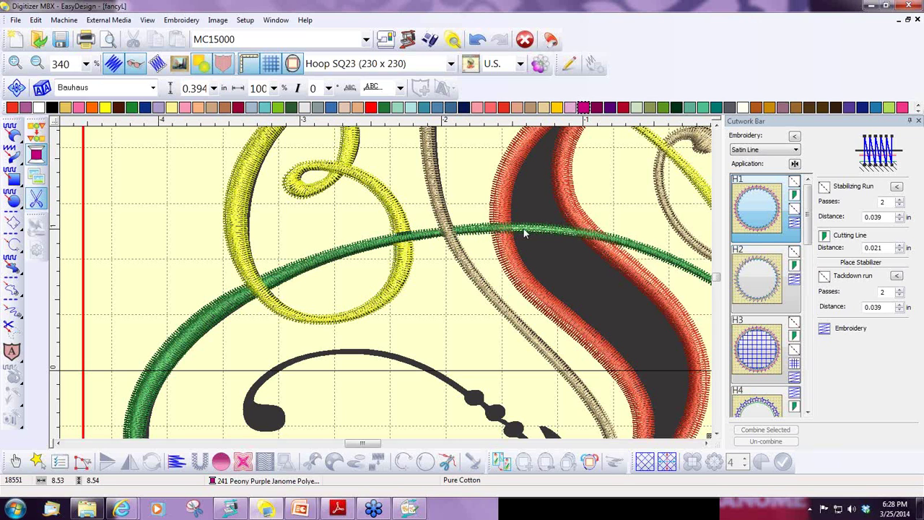
key("shift+z")
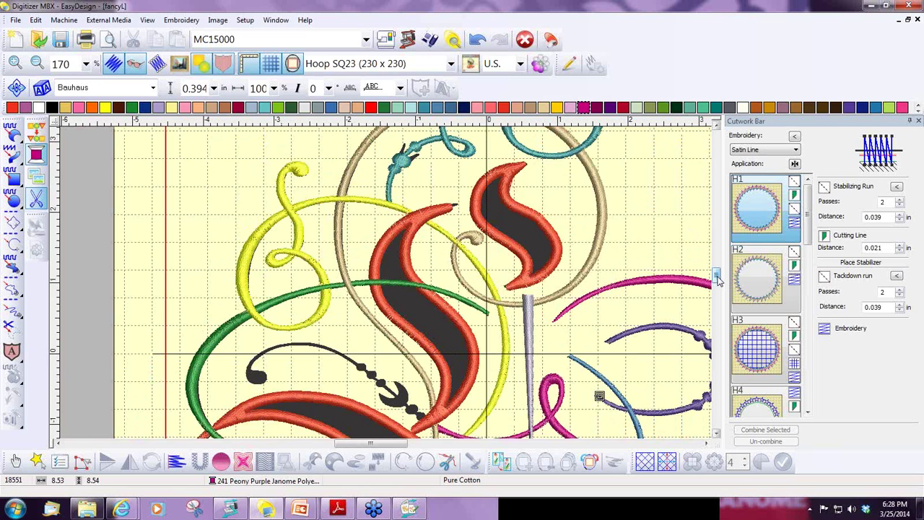
scroll(719, 280, "down", 1)
scroll(719, 280, "down", 1)
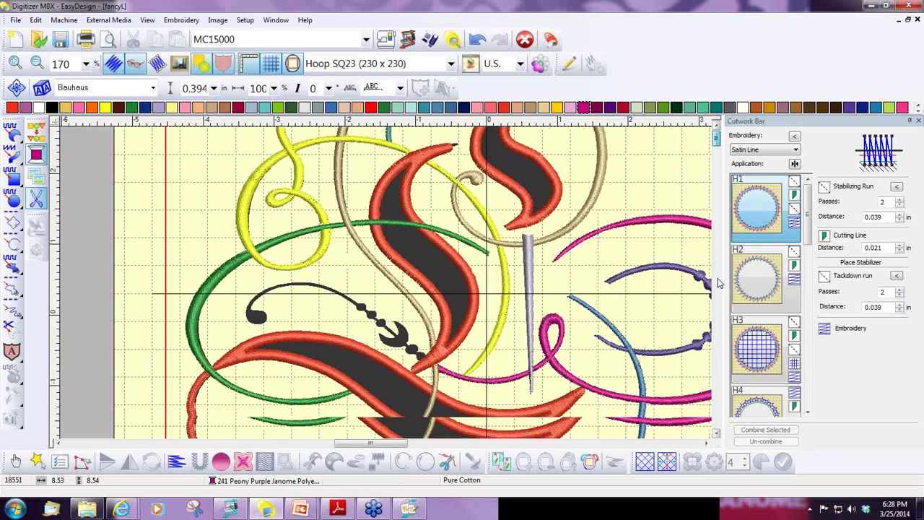
scroll(719, 283, "down", 1)
scroll(718, 282, "up", 1)
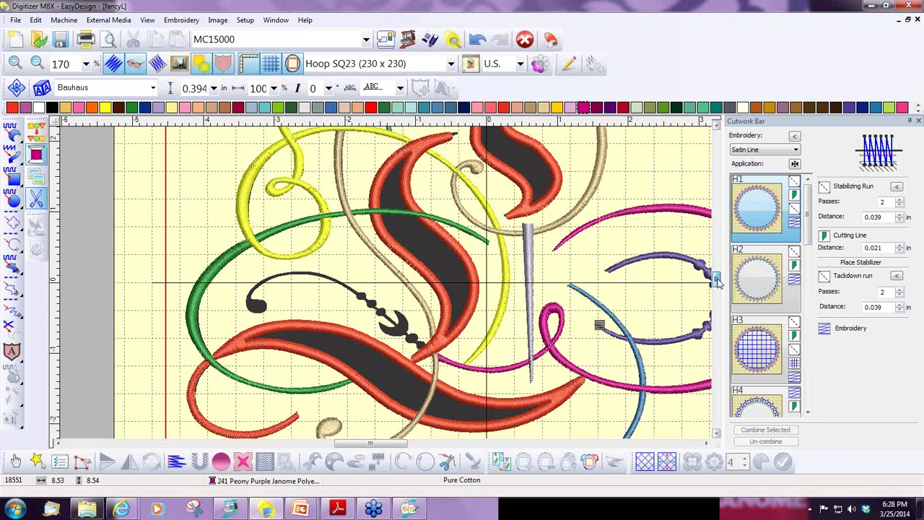
scroll(718, 280, "down", 1)
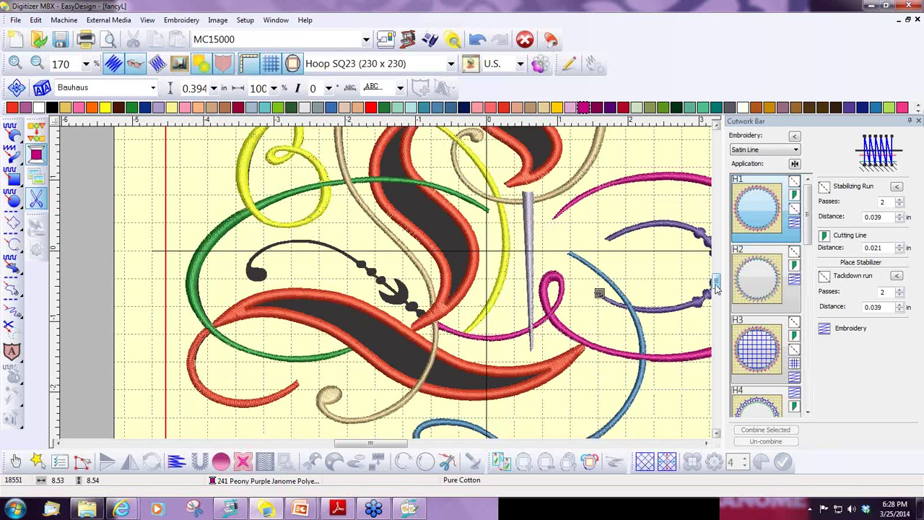
scroll(716, 288, "down", 1)
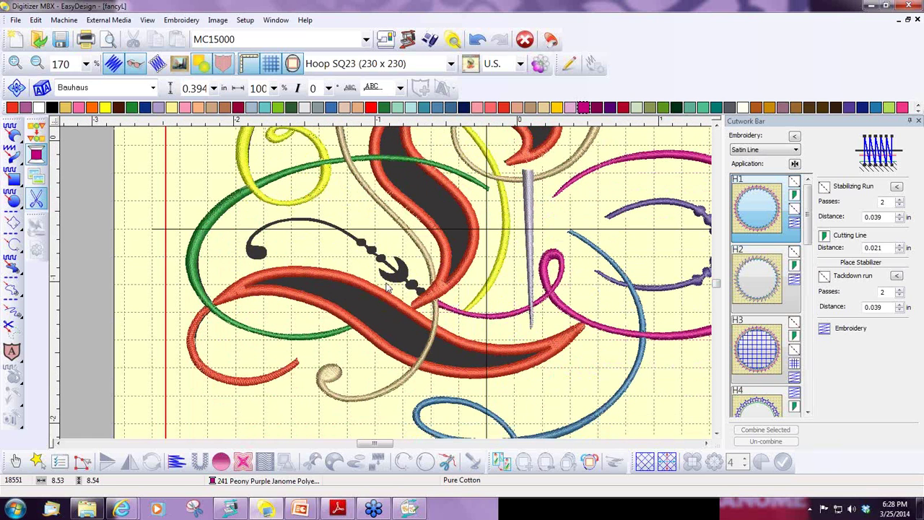
key("z")
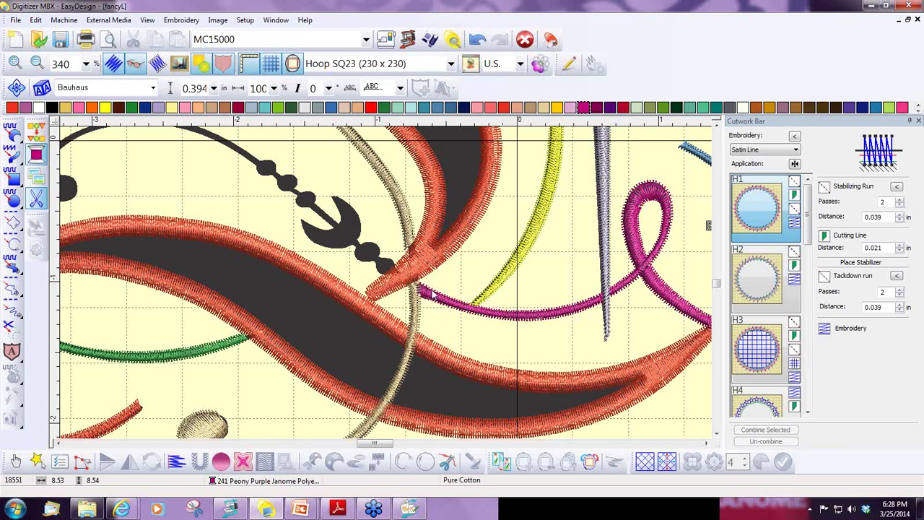
Start a Turning Angle Satin Fill on the beaded ornament, placing point pairs across the bead nearest the red satin edge.
left_click(12, 156)
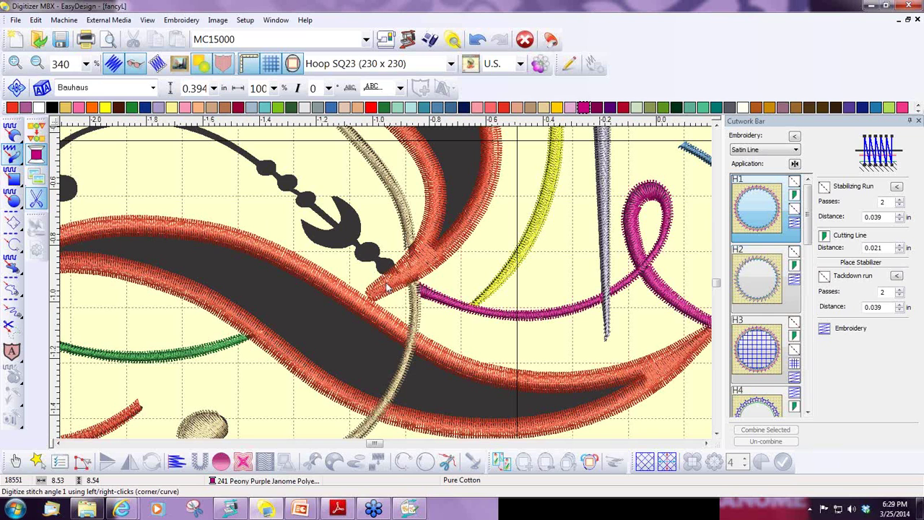
scroll(388, 288, "up", 2)
left_click(413, 267)
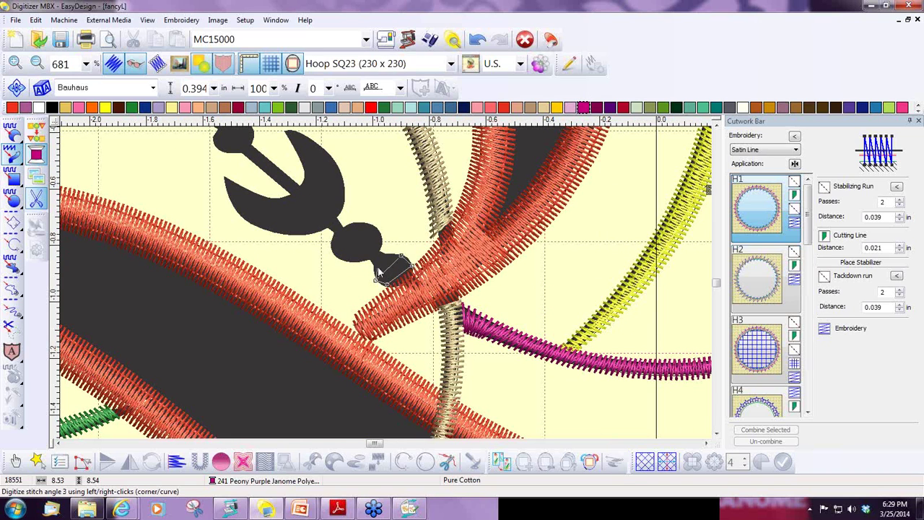
left_click(390, 262)
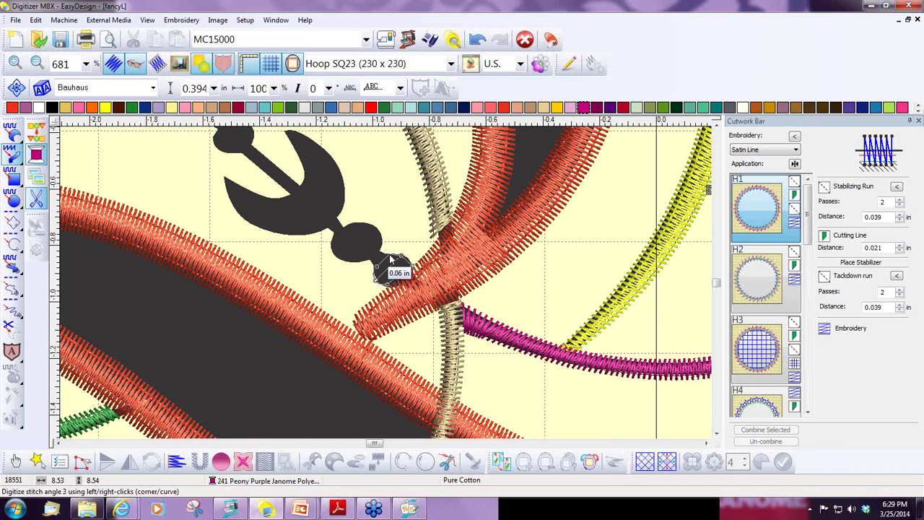
left_click(391, 260)
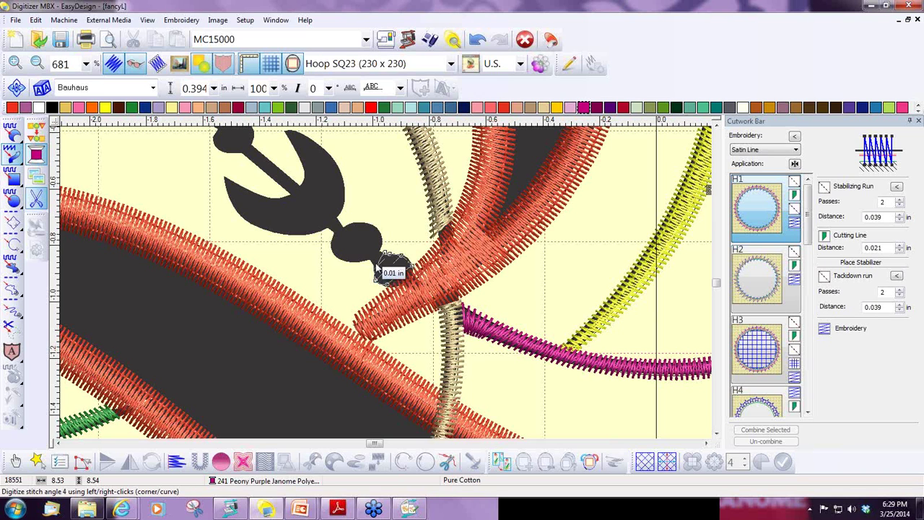
left_click(384, 260)
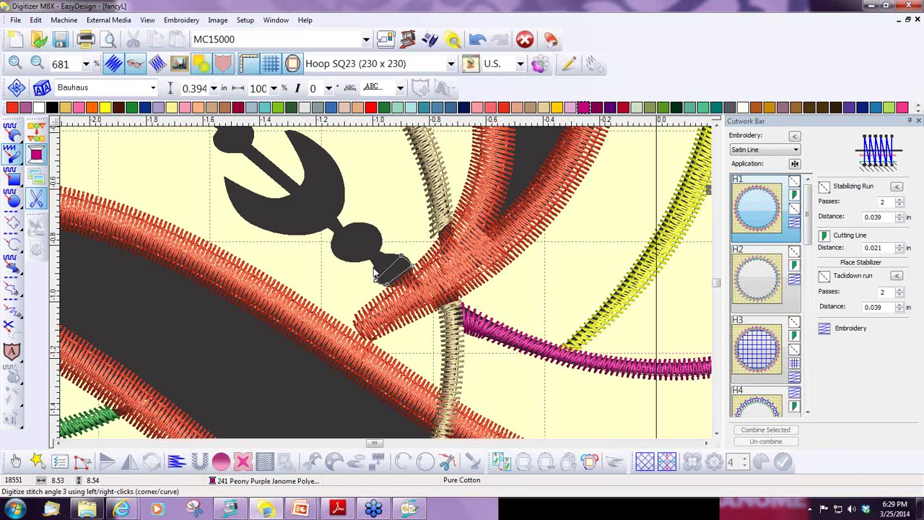
Close off the first bead and carry the point pairs into the narrow neck, backing out the misplaced pair on the second bead.
left_click(383, 268)
left_click(377, 262)
left_click(374, 264)
left_click(381, 249)
left_click(358, 262)
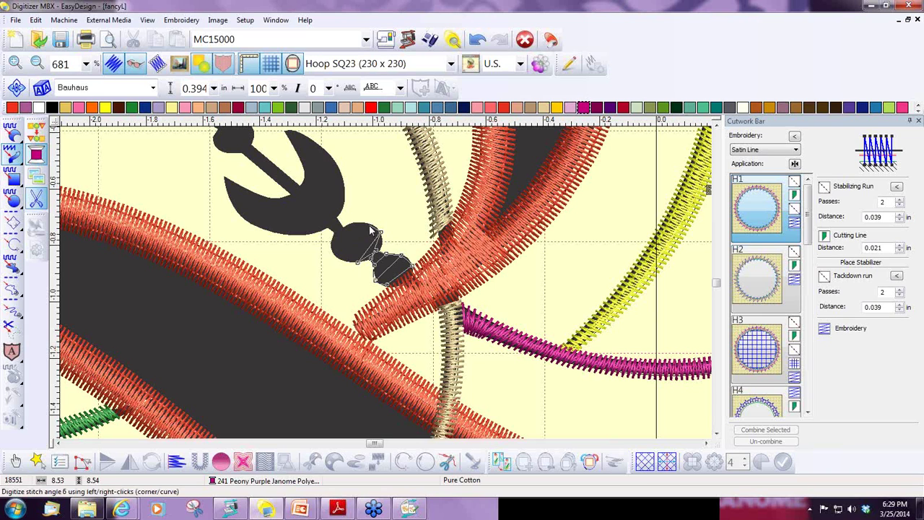
left_click(379, 239)
left_click(367, 263)
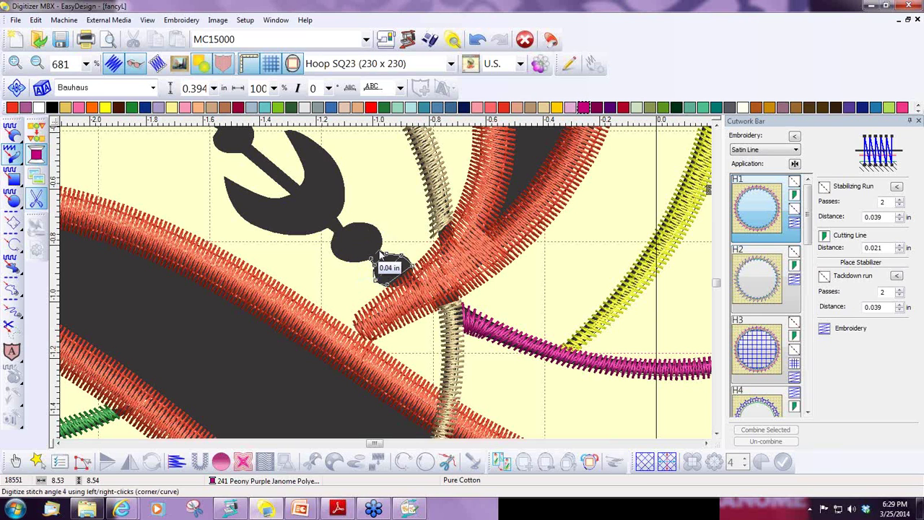
Place satin point pairs around the second bead and across the short neck leading to the crescent.
left_click(357, 279)
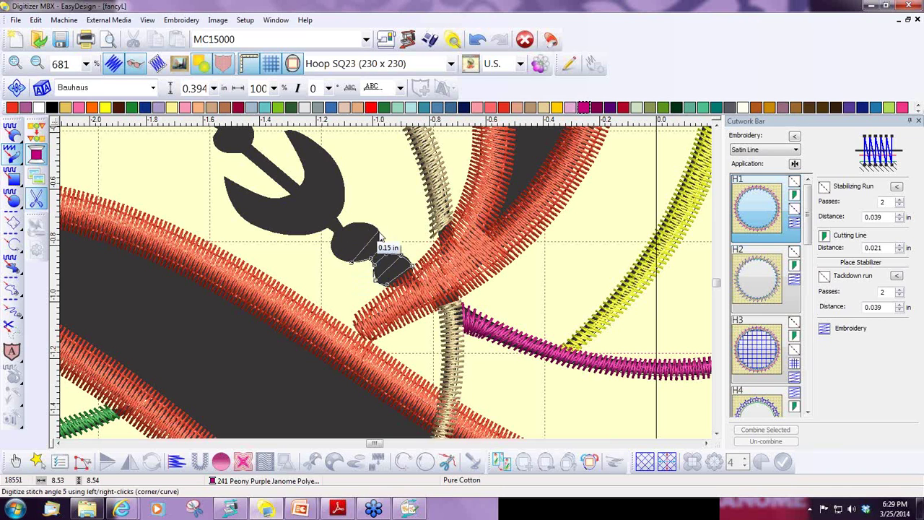
left_click(380, 239)
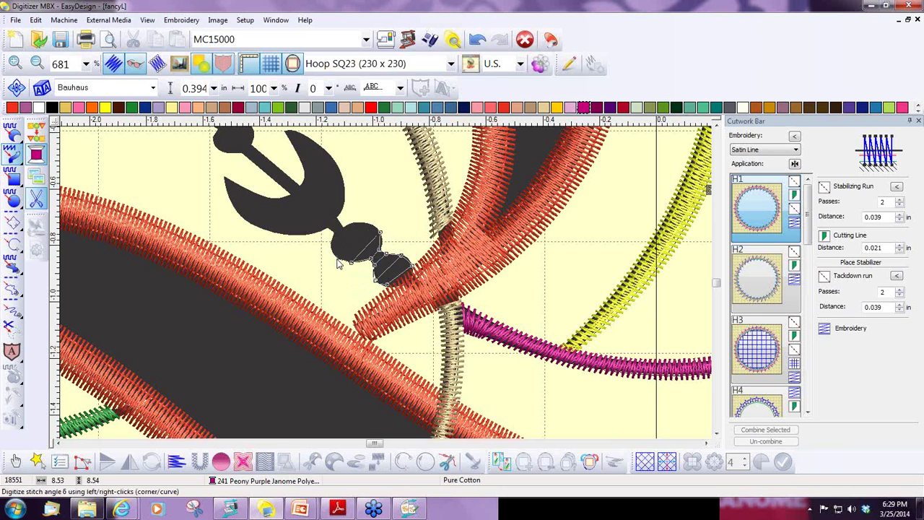
left_click(340, 247)
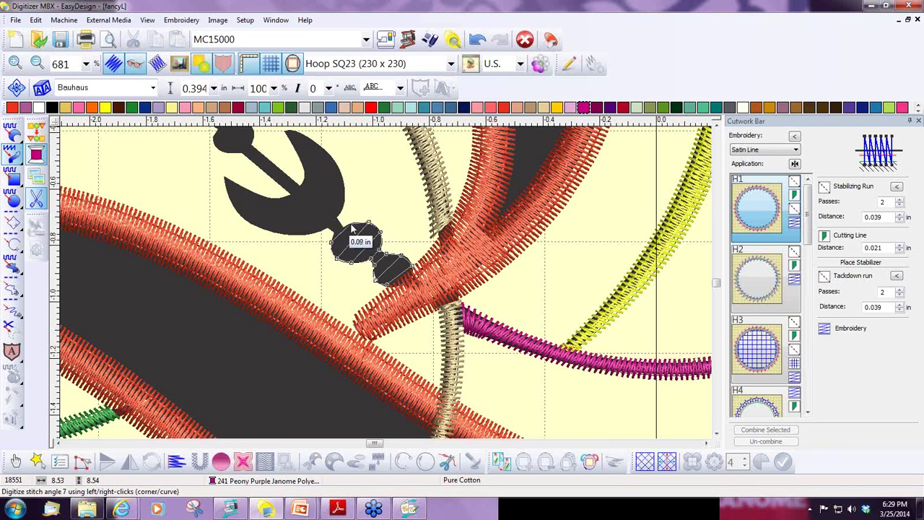
left_click(350, 229)
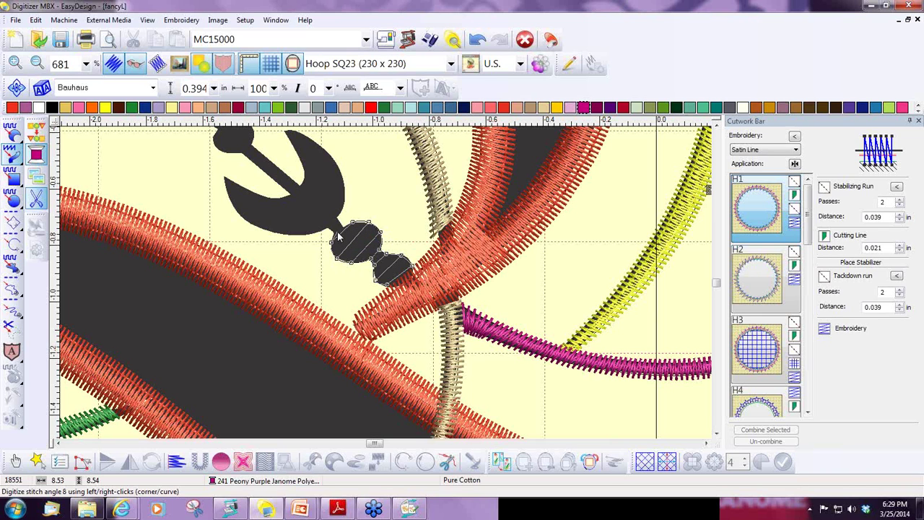
left_click(341, 229)
left_click(336, 223)
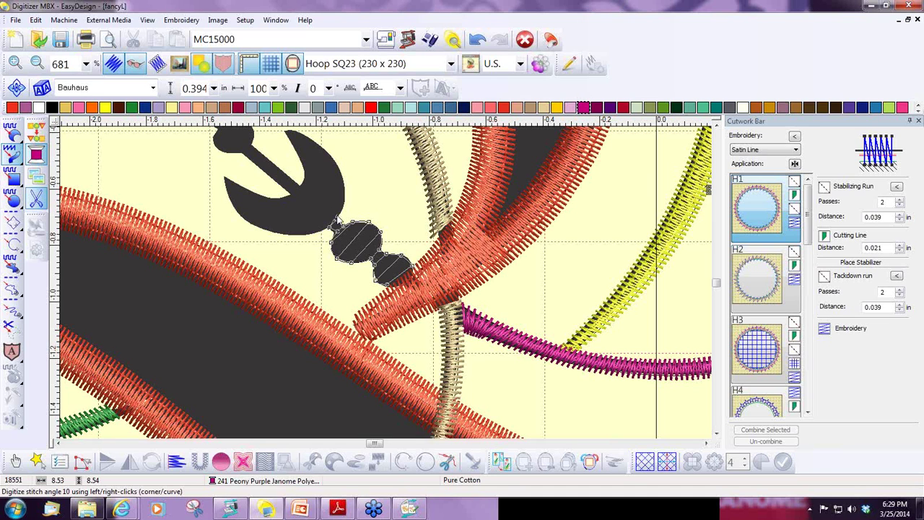
Place wide satin point pairs across the crescent, spanning its two horns and narrowing toward the stem.
left_click(299, 234)
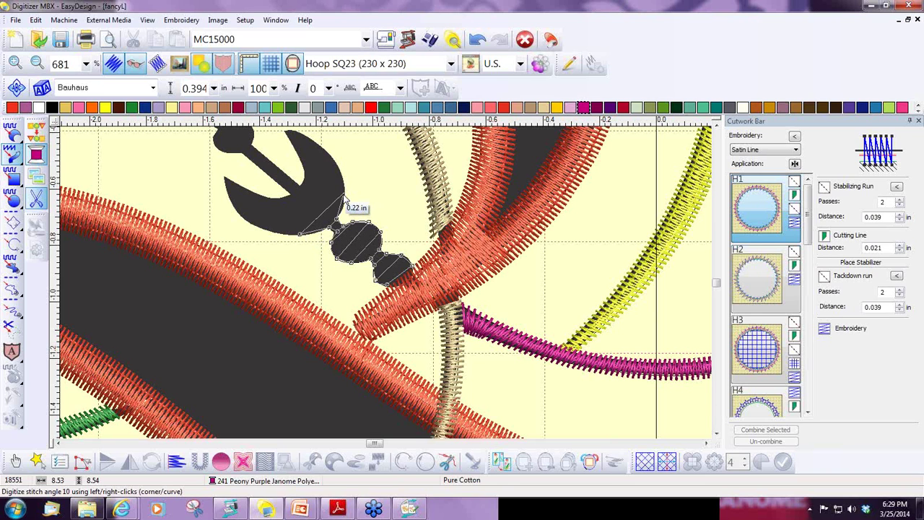
left_click(345, 189)
left_click(270, 234)
left_click(335, 157)
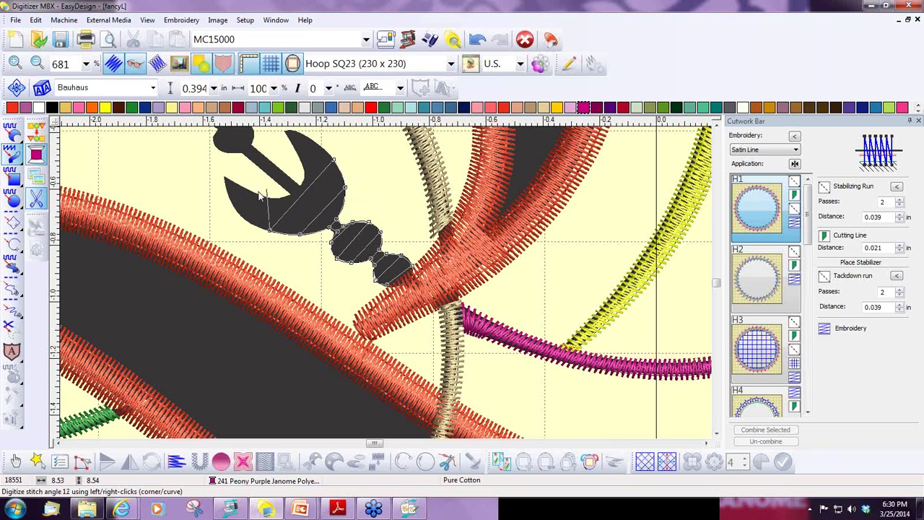
left_click(245, 203)
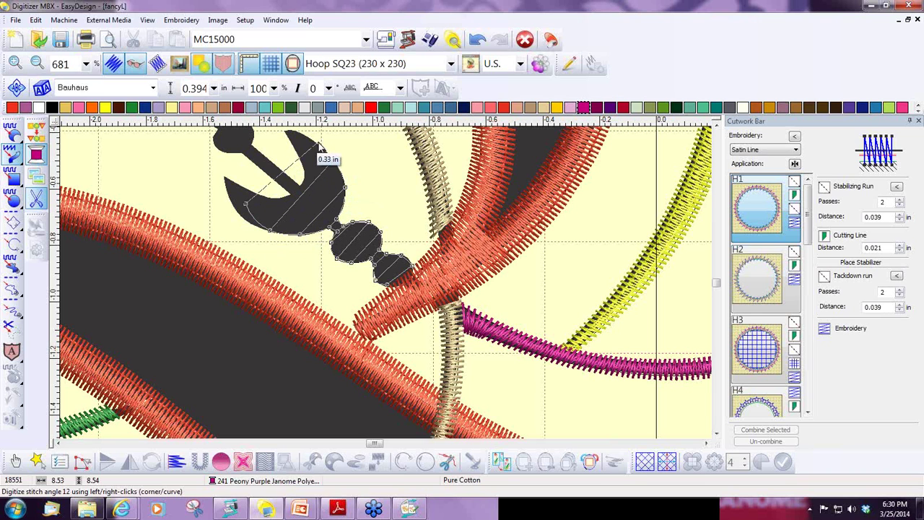
left_click(280, 246)
left_click(323, 215)
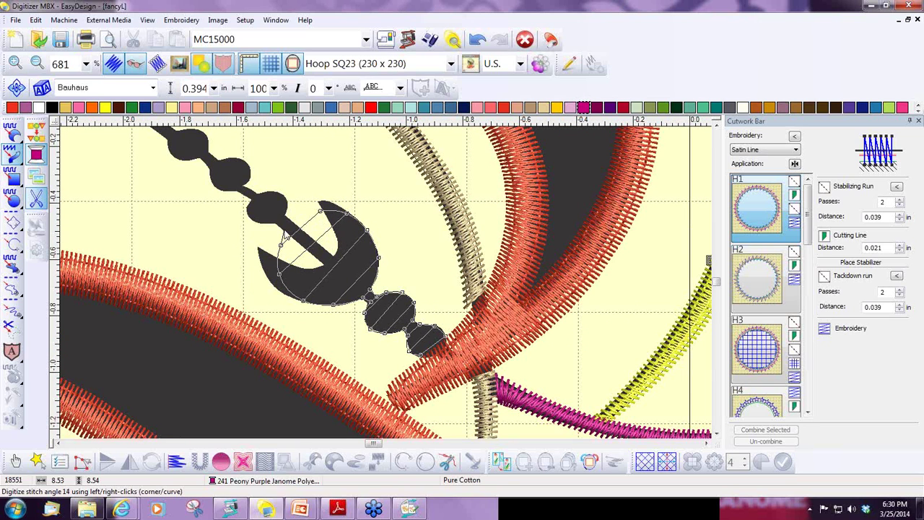
Continue the satin point pairs from the crescent's stem around the first bead beyond it.
left_click(281, 224)
left_click(284, 219)
left_click(286, 197)
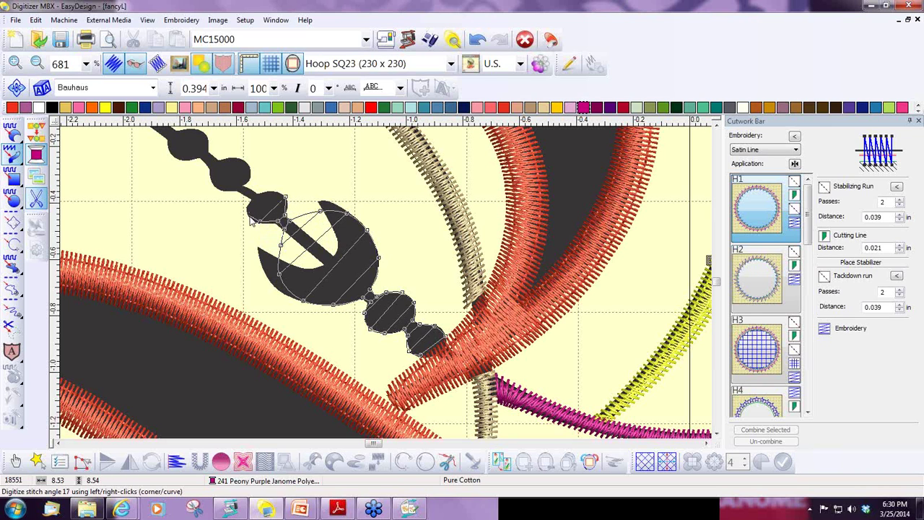
left_click(251, 209)
left_click(257, 198)
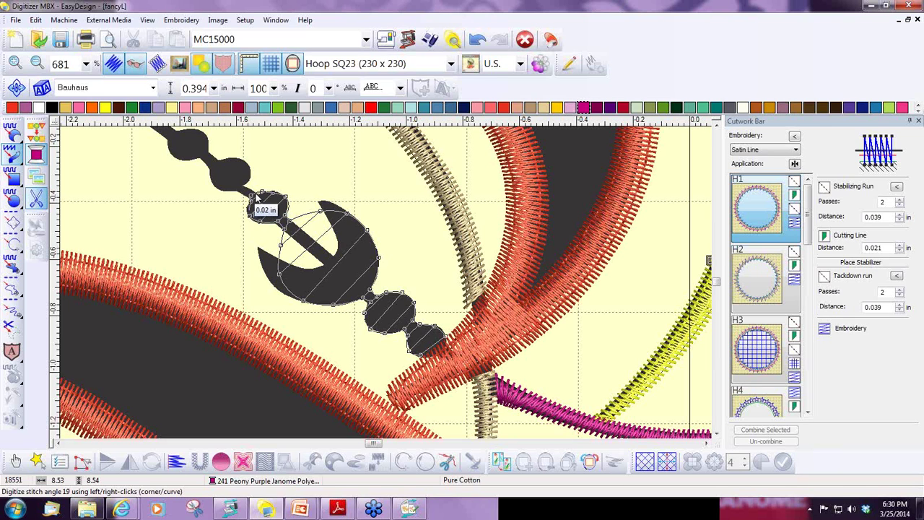
Place satin point pairs across the short necks and around the second and third beads beyond the crescent.
left_click(245, 196)
left_click(238, 192)
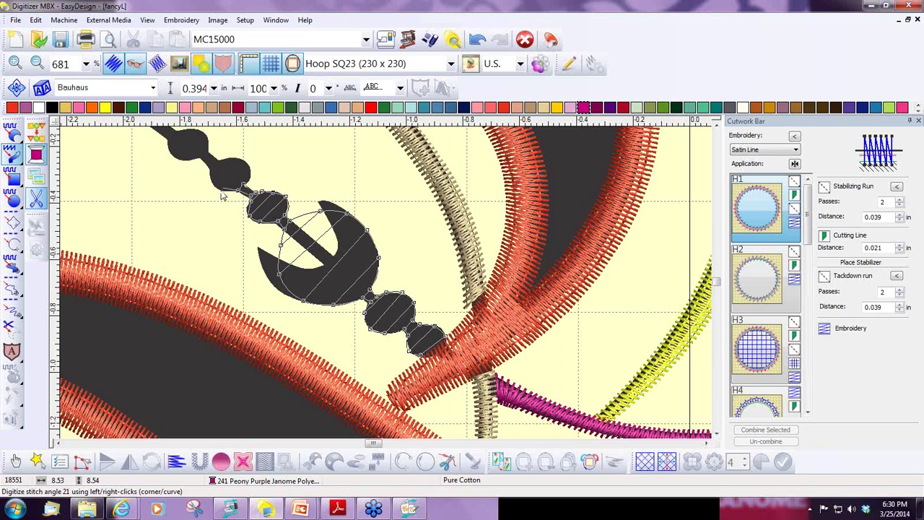
left_click(233, 184)
left_click(217, 180)
left_click(203, 153)
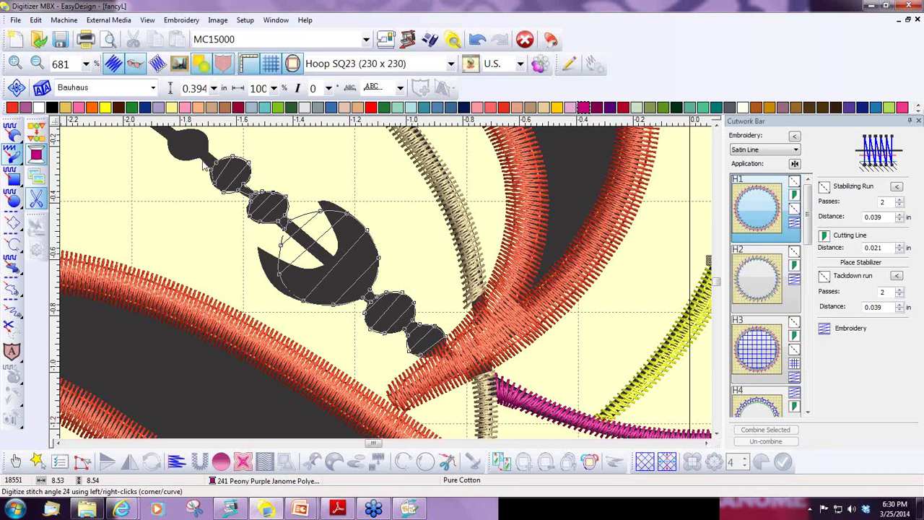
left_click(205, 154)
left_click(197, 153)
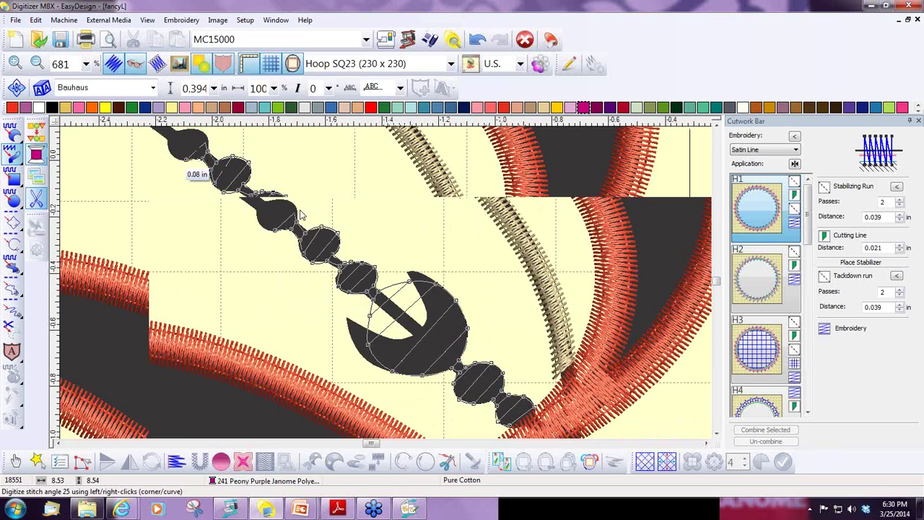
left_click(271, 208)
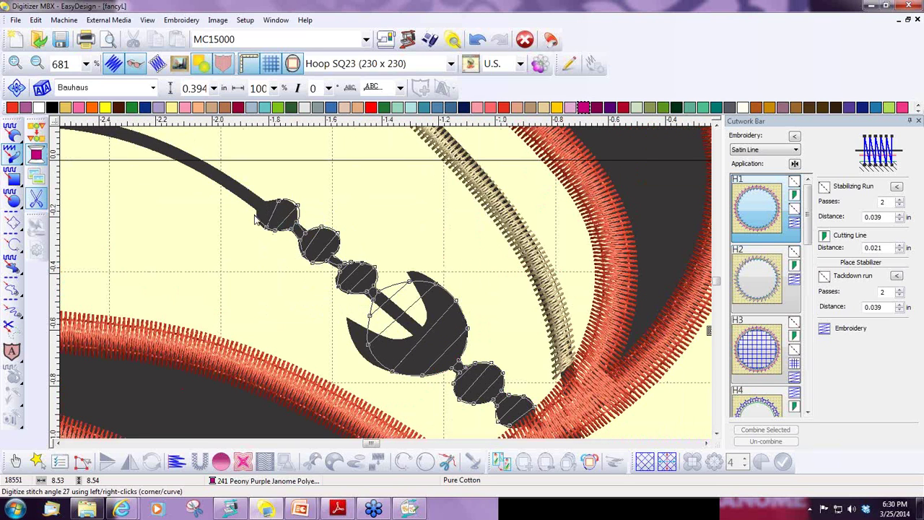
Continue the satin point pairs from the last bead along the thin stem to past the top of its arch.
left_click(248, 190)
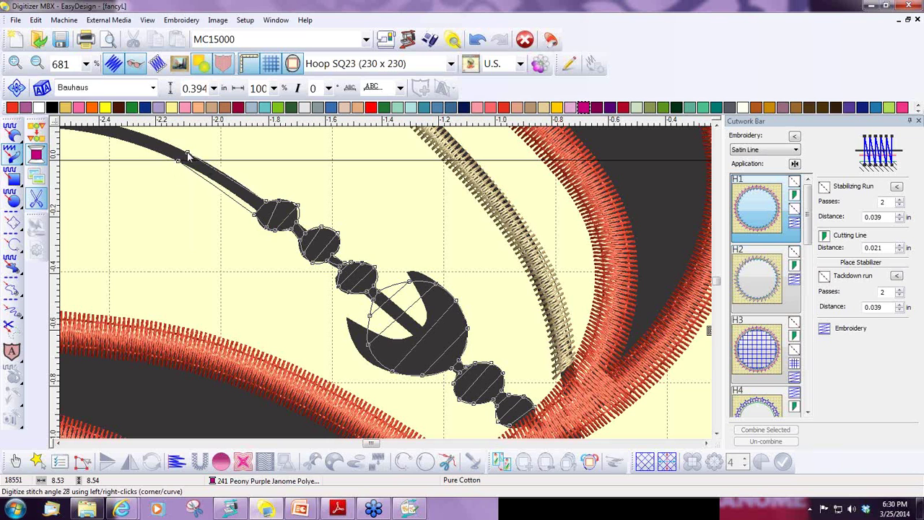
left_click(186, 155)
scroll(150, 150, "up", 2)
scroll(151, 150, "left", 3)
left_click(115, 195)
left_click(115, 196)
scroll(79, 199, "left", 3)
scroll(80, 199, "up", 1)
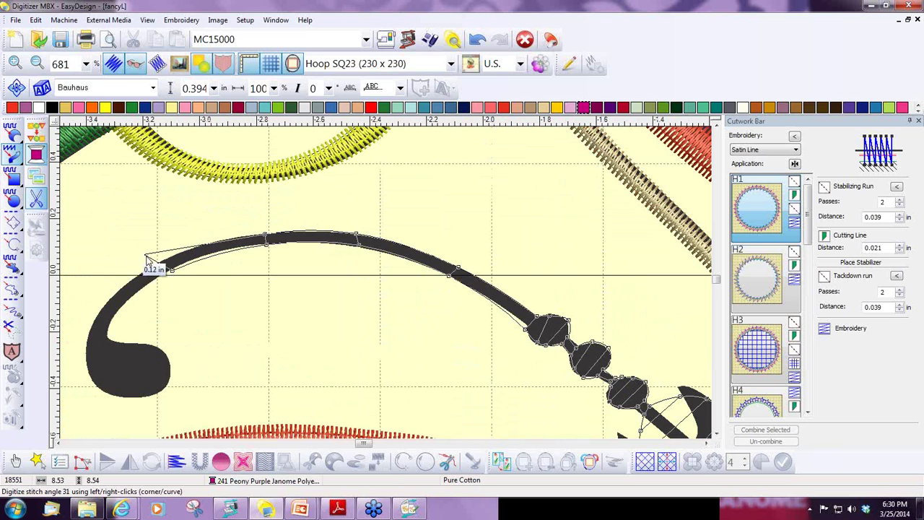
Carry the satin point pairs down the far side of the arch to where the stem meets its rounded end.
left_click(153, 263)
left_click(124, 307)
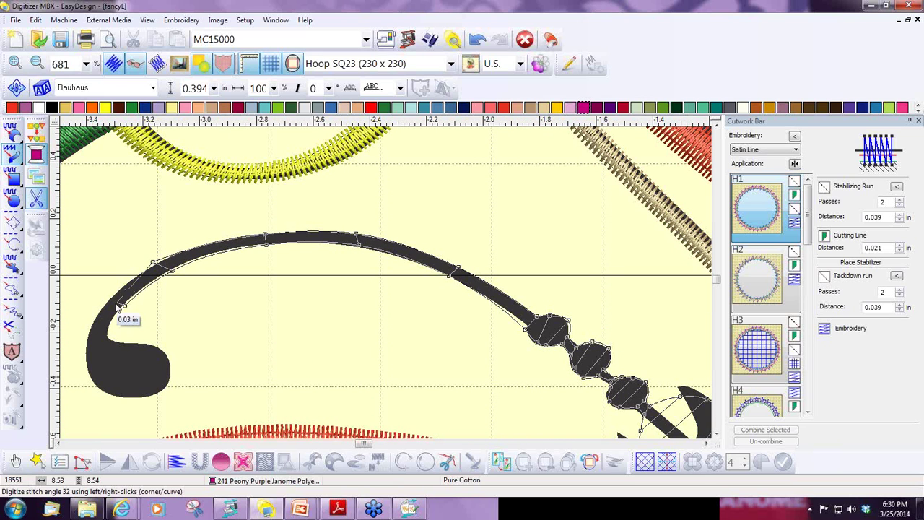
left_click(108, 301)
left_click(109, 333)
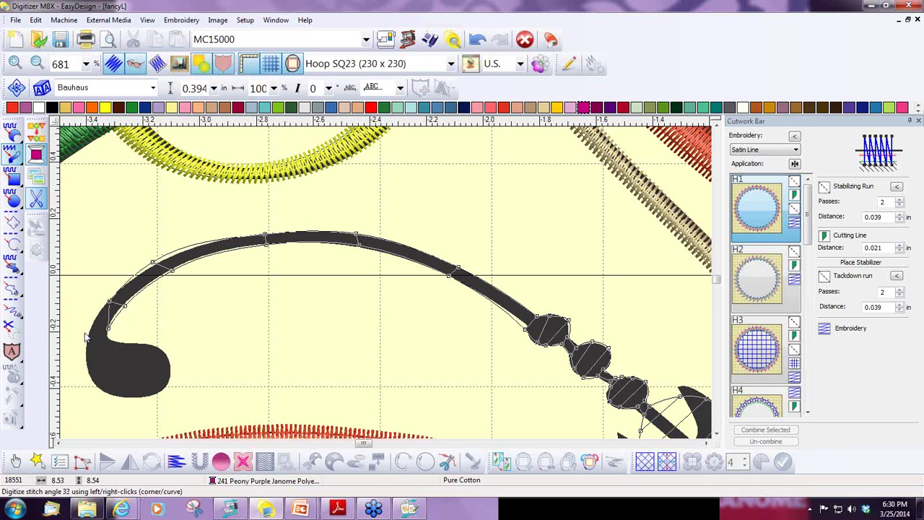
scroll(108, 333, "left", 3)
scroll(109, 334, "down", 1)
left_click(262, 318)
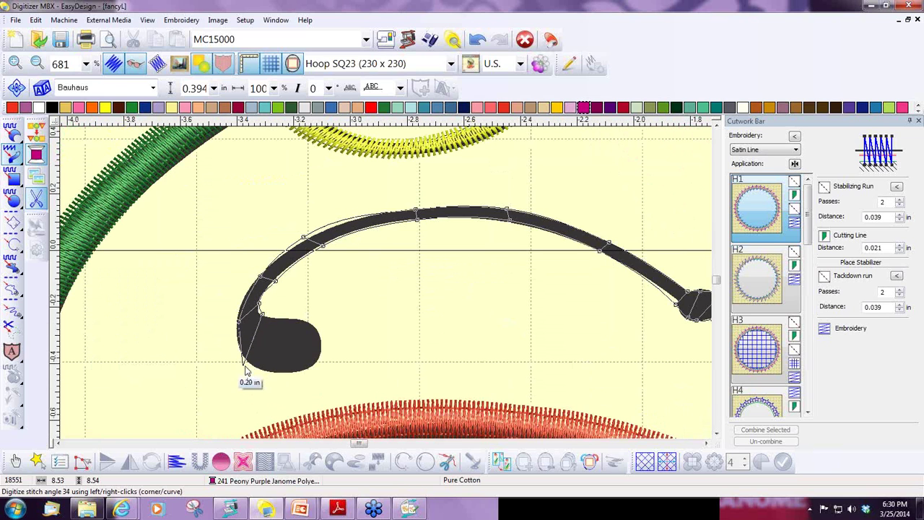
Place satin point pairs across the stem's rounded end and finish the shape to generate its stitches.
left_click(246, 363)
left_click(280, 321)
left_click(276, 371)
left_click(303, 322)
left_click(301, 368)
left_click(316, 327)
left_click(318, 369)
left_click(321, 338)
left_click(323, 367)
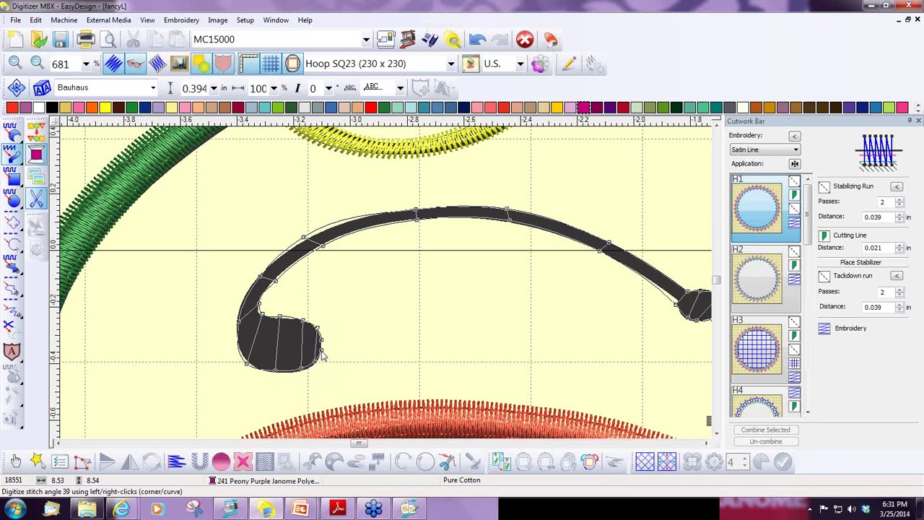
key("Return")
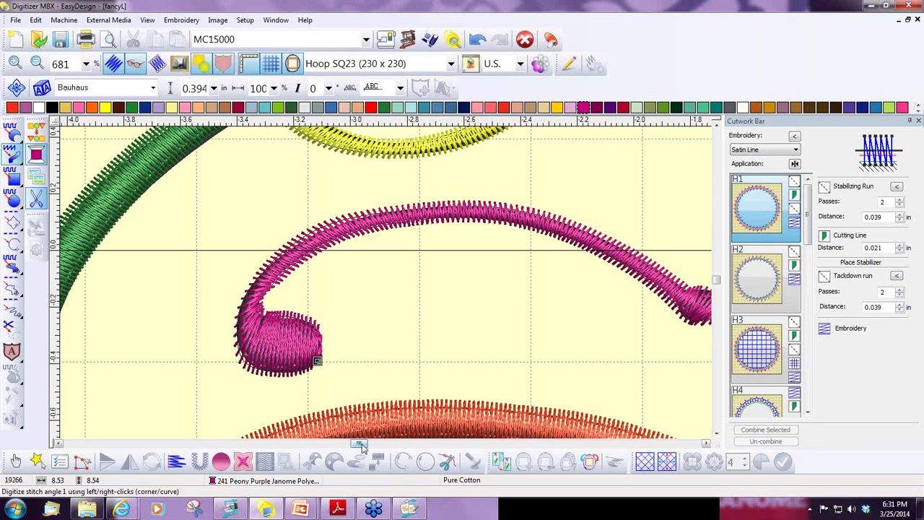
Turn off Auto Split for the Satin Fill of the newly digitized beaded ornament.
scroll(363, 447, "right", 2)
left_click_drag(362, 447, 366, 447)
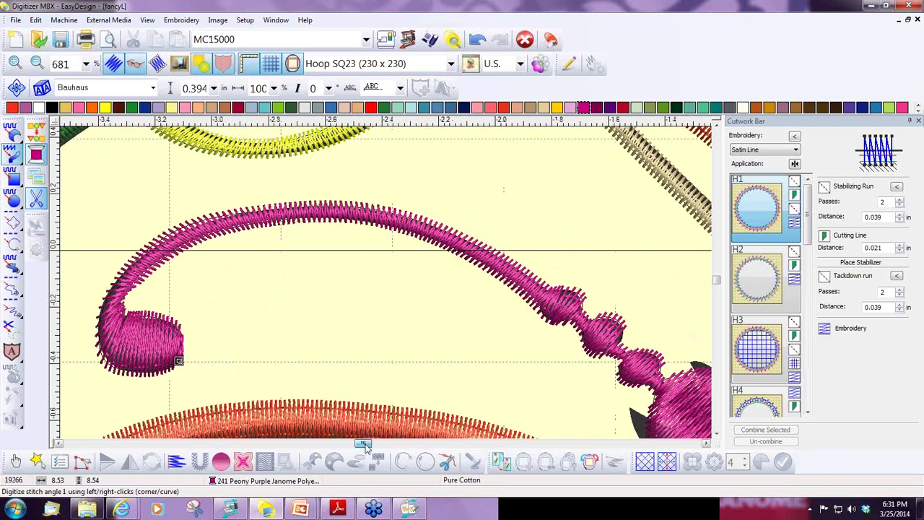
left_click(717, 438)
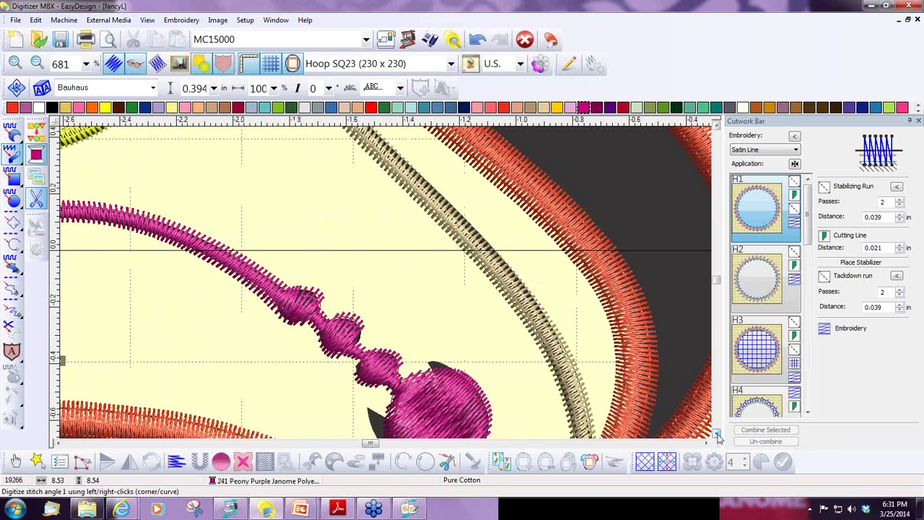
left_click(717, 436)
left_click(717, 436)
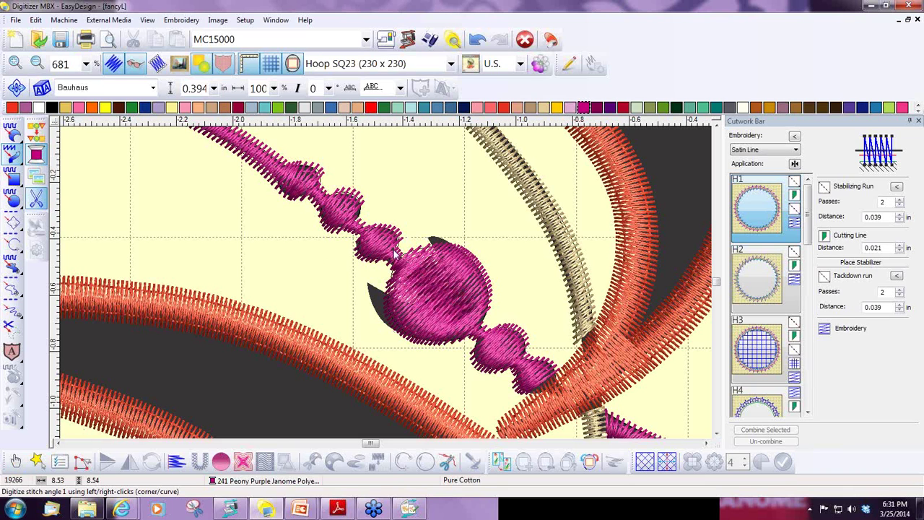
left_click(15, 461)
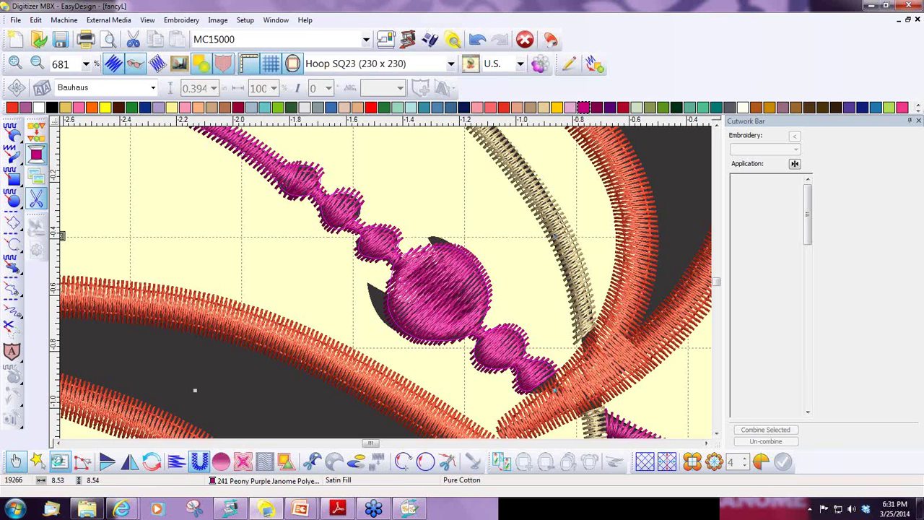
left_click(60, 462)
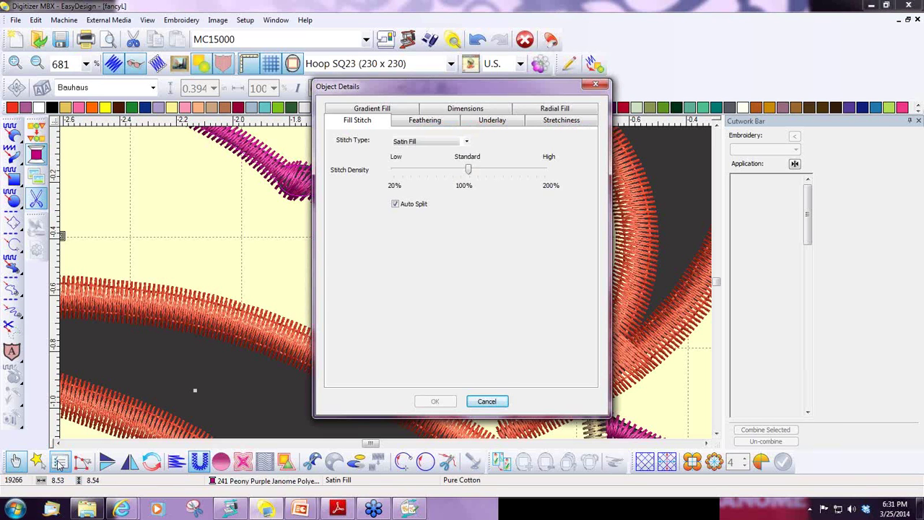
left_click(396, 205)
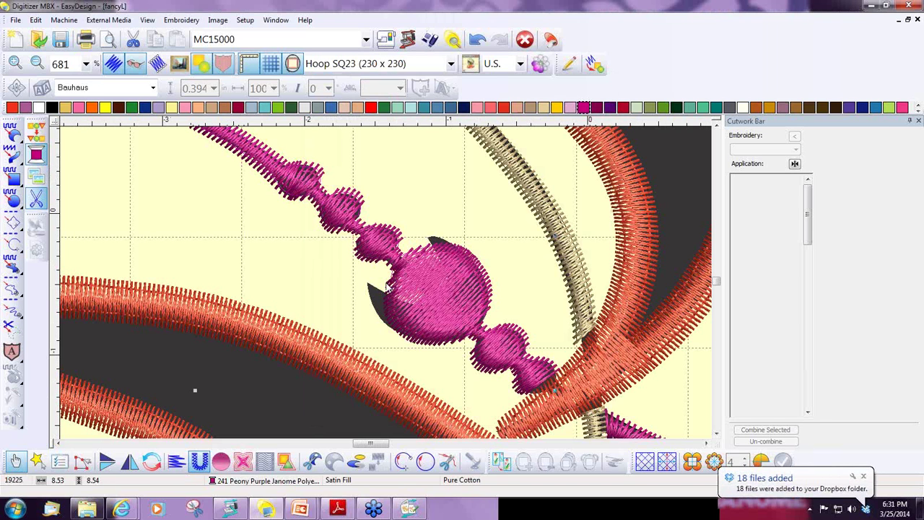
Save the design as fancyL.JAN in the webinars folder, replacing the existing file.
scroll(387, 287, "down", 2)
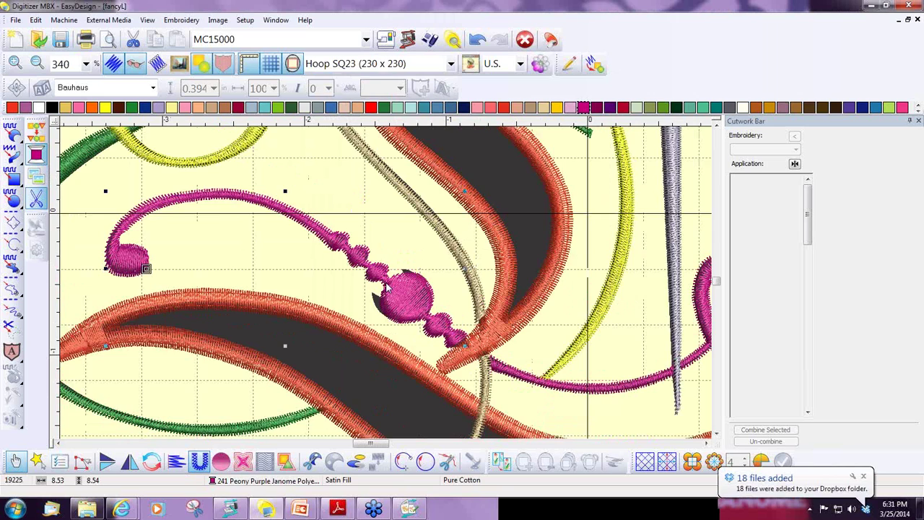
scroll(386, 287, "down", 4)
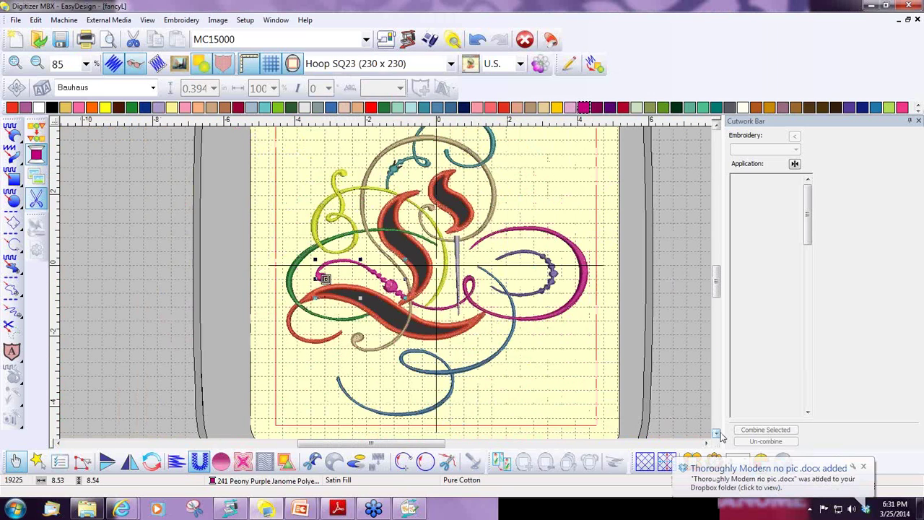
left_click(717, 434)
left_click_drag(421, 444, 434, 444)
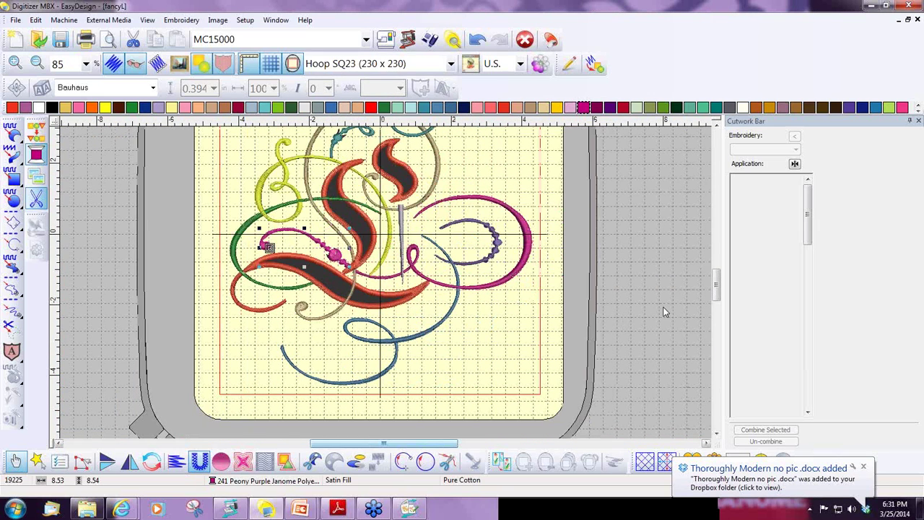
scroll(666, 312, "up", 1)
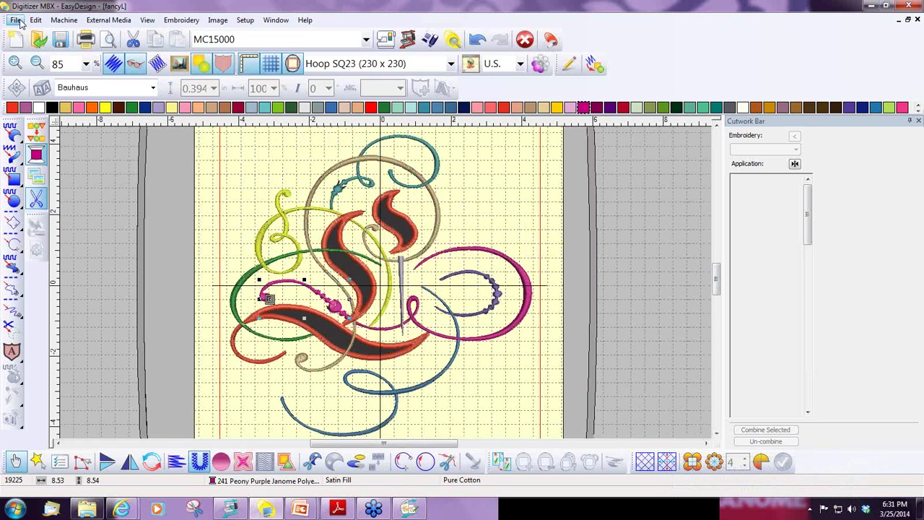
left_click(20, 24)
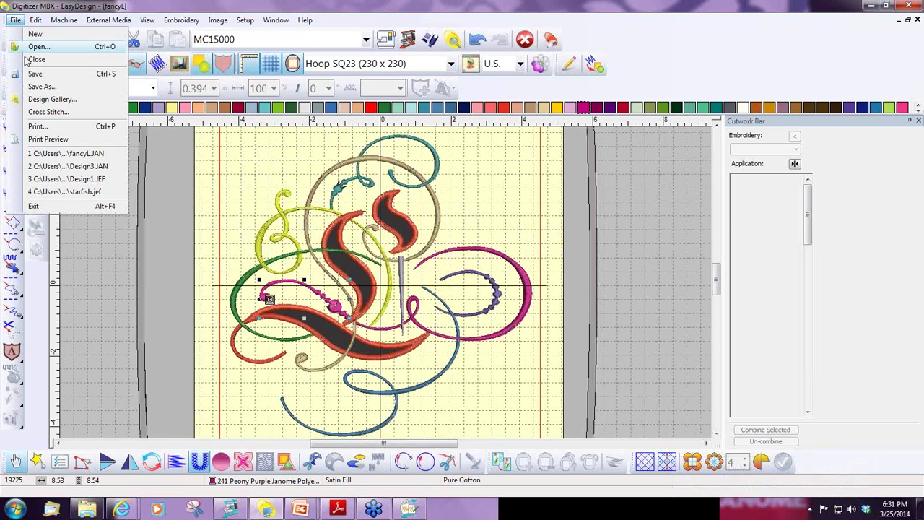
left_click(34, 86)
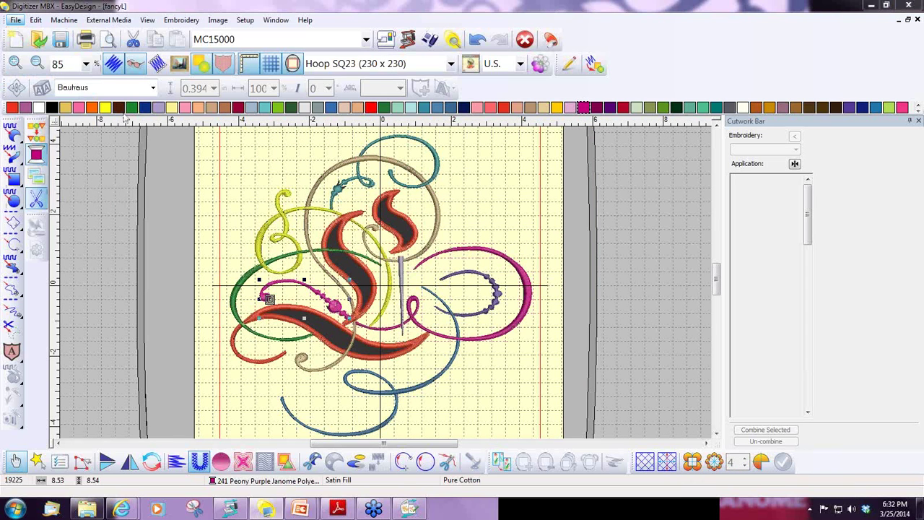
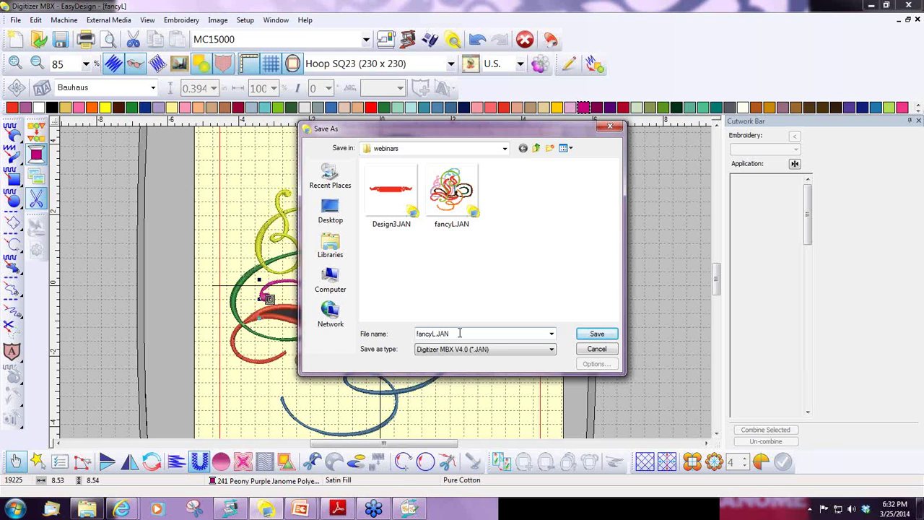
left_click(595, 336)
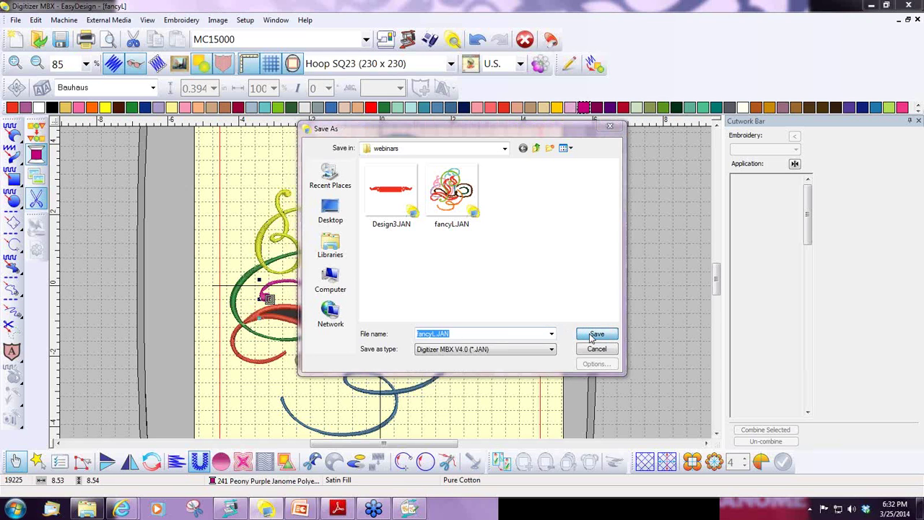
left_click(495, 258)
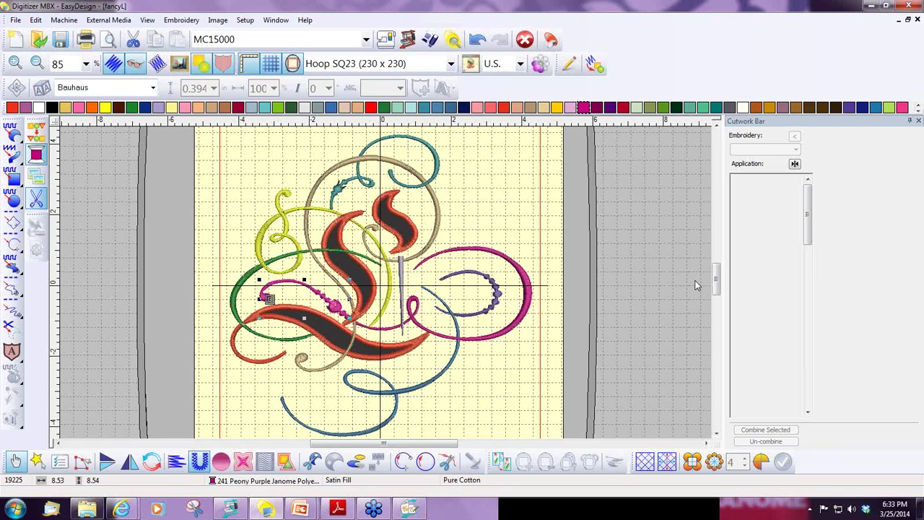
Examine the design worksheet's color sequence and cutting needle order in the print preview, then close it.
left_click(15, 20)
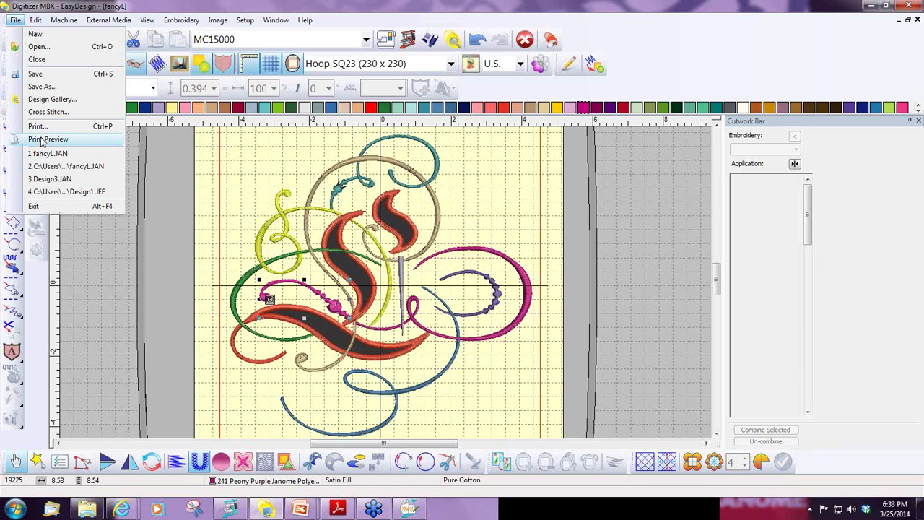
key("Escape")
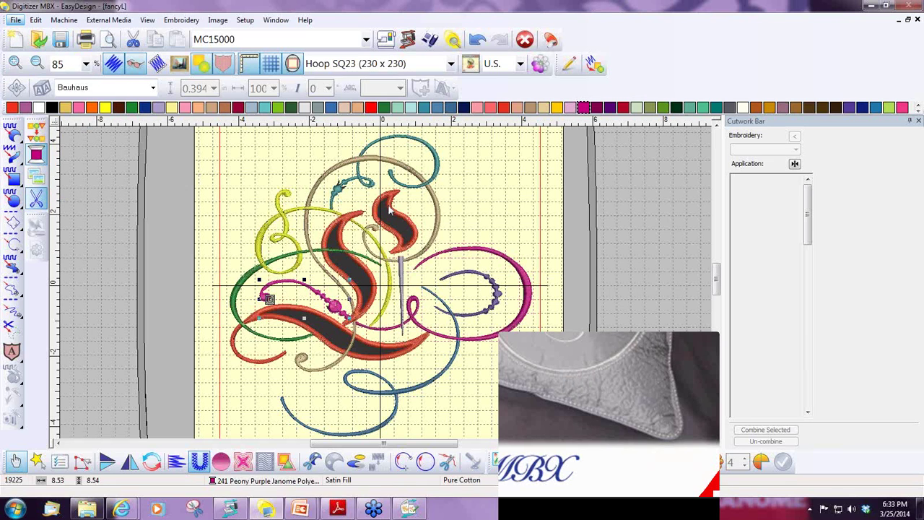
key("ctrl+shift+p")
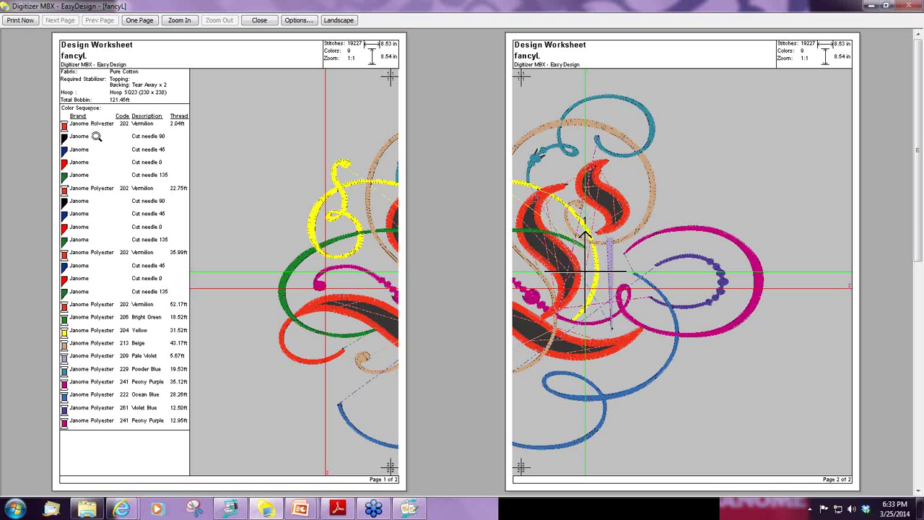
left_click(259, 21)
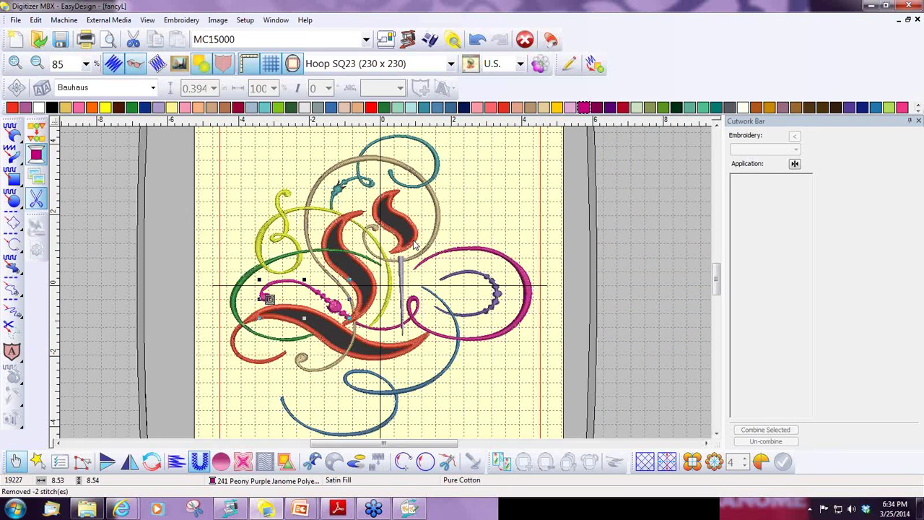
Combine the two upper vermilion cutwork shapes of the letter L so they are cut together.
left_click(415, 246)
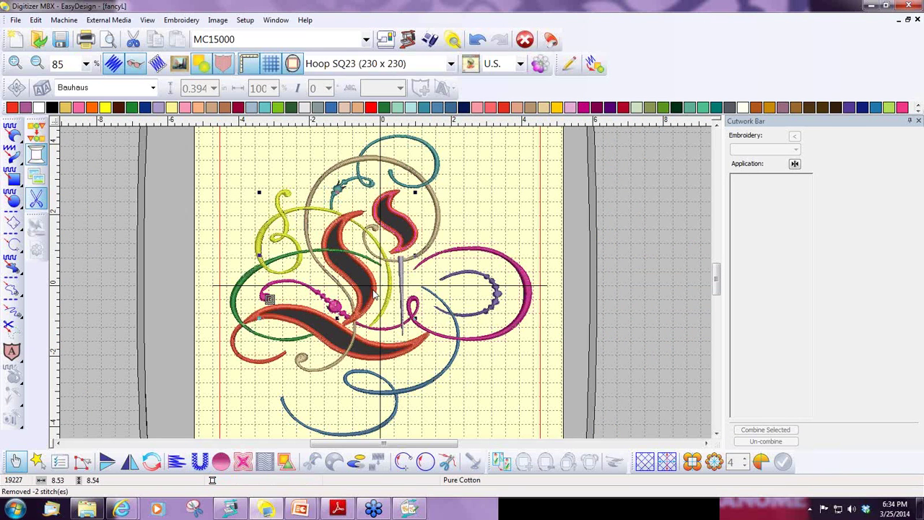
left_click(312, 310)
left_click(343, 332)
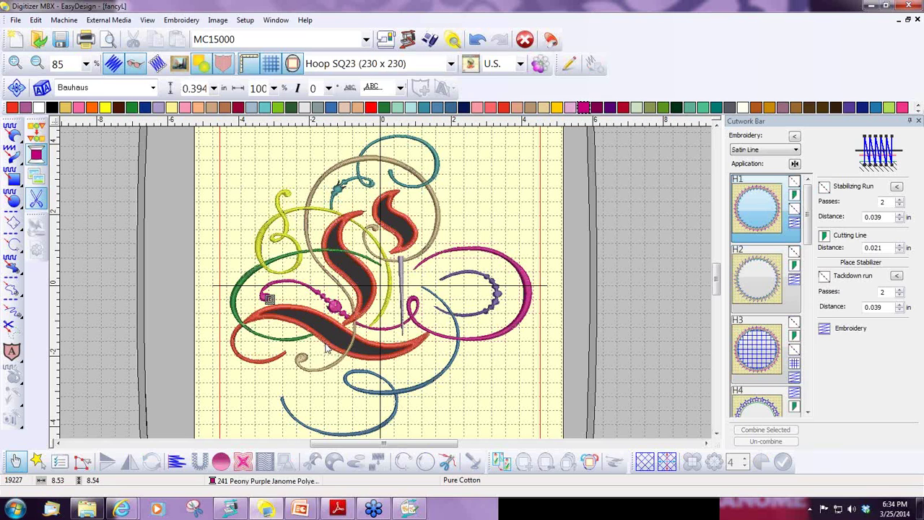
left_click(359, 296)
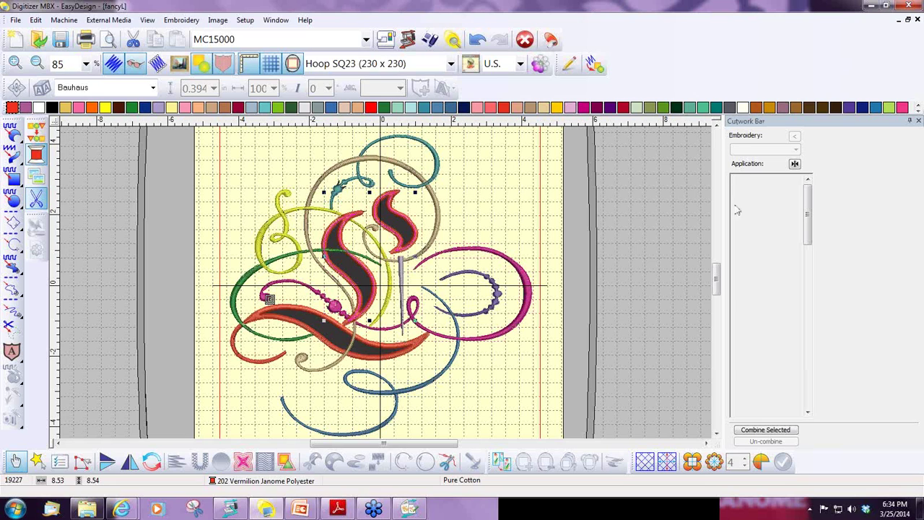
left_click(764, 432)
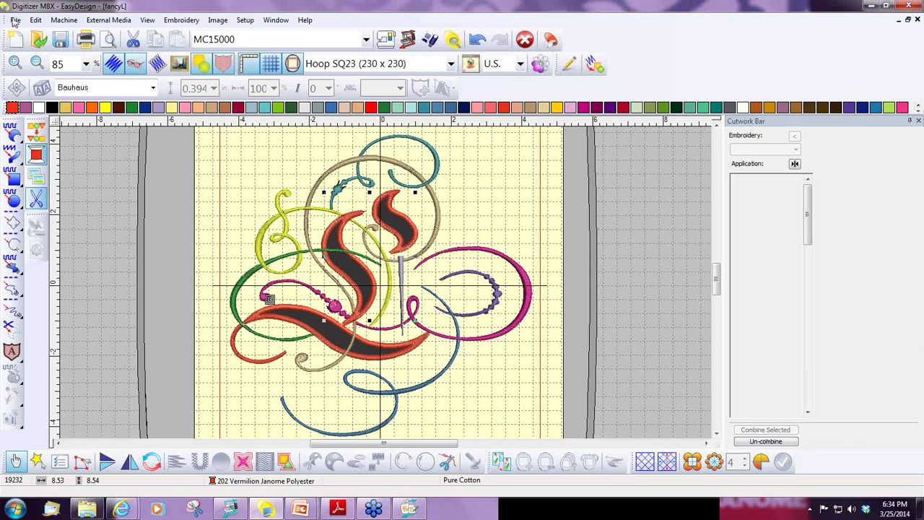
Check the cutting needle order of the partly combined cutwork in the design worksheet's print preview, then close the preview.
left_click(15, 20)
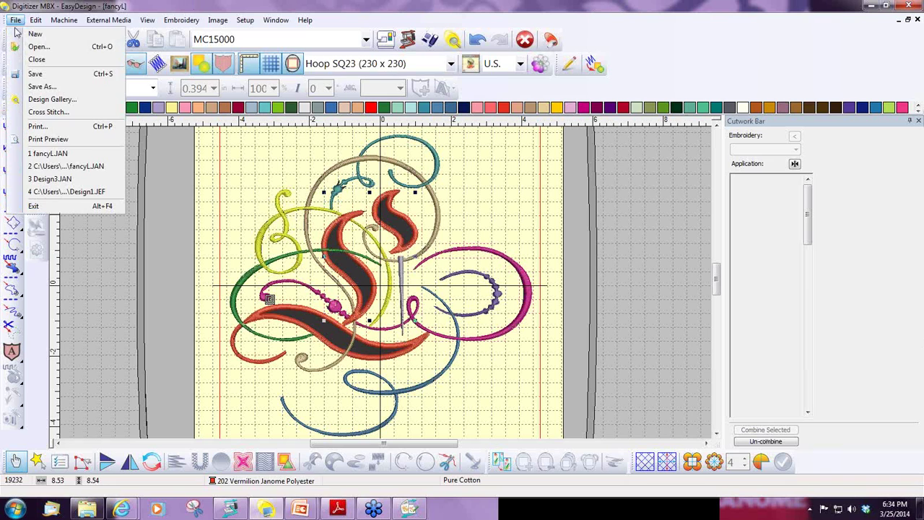
left_click(49, 142)
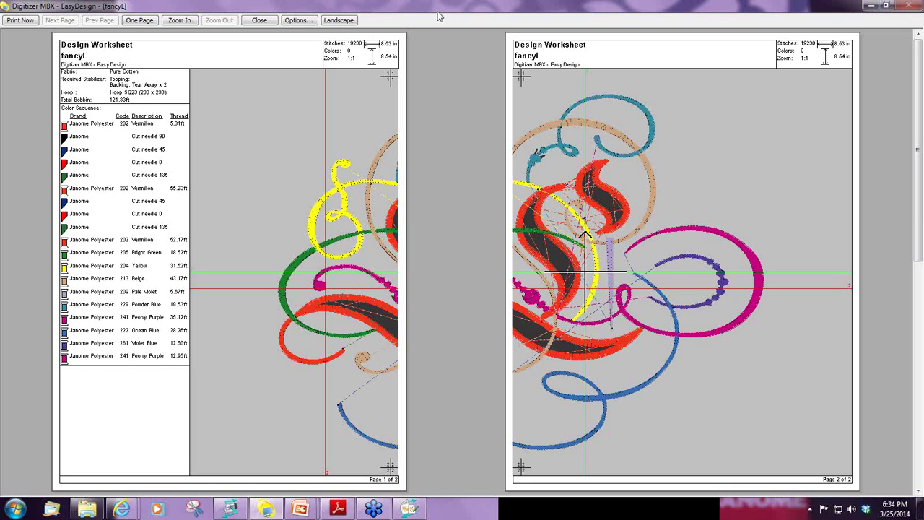
left_click(260, 21)
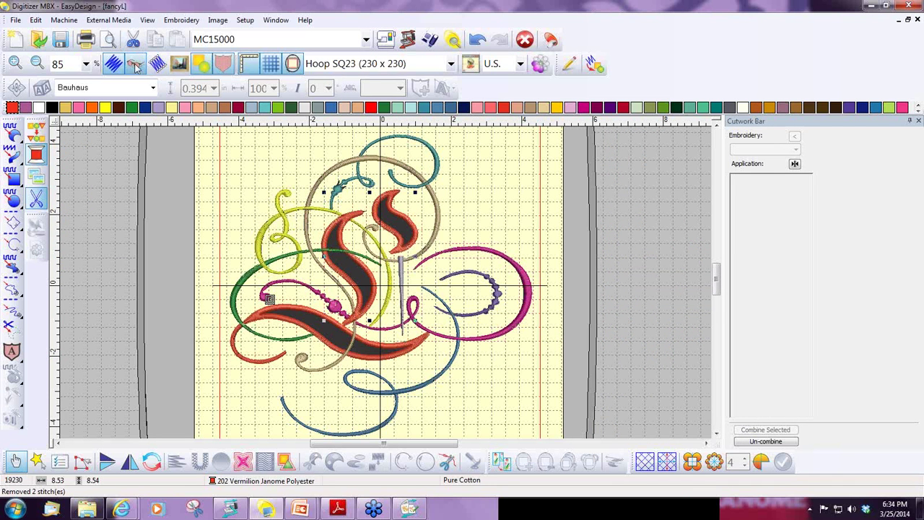
Switch off the realistic stitch view and combine the L's lower cutwork shape with its two upper cutwork shapes.
key("ctrl+a")
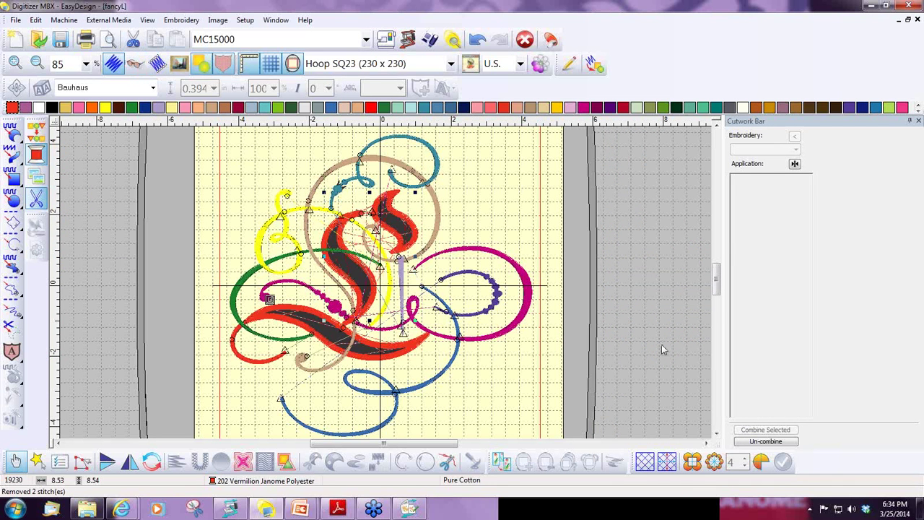
left_click(385, 354)
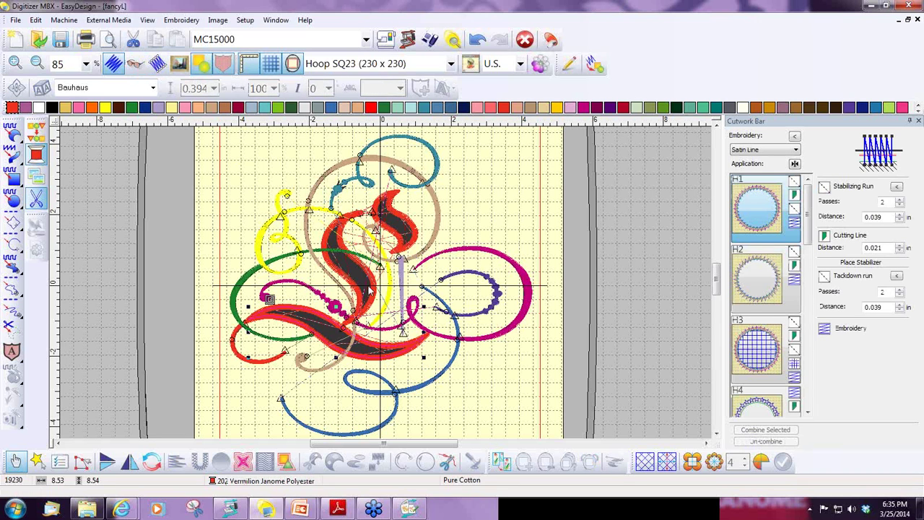
left_click(423, 236, "ctrl")
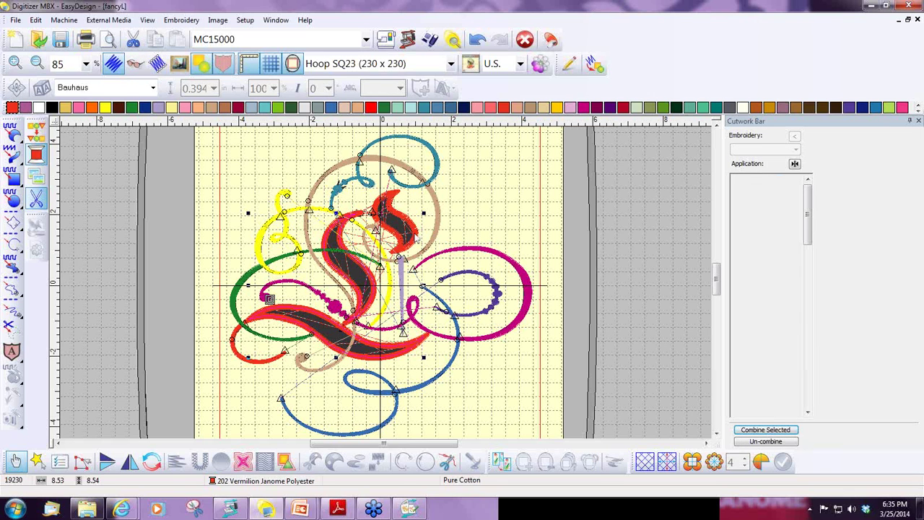
left_click(417, 239)
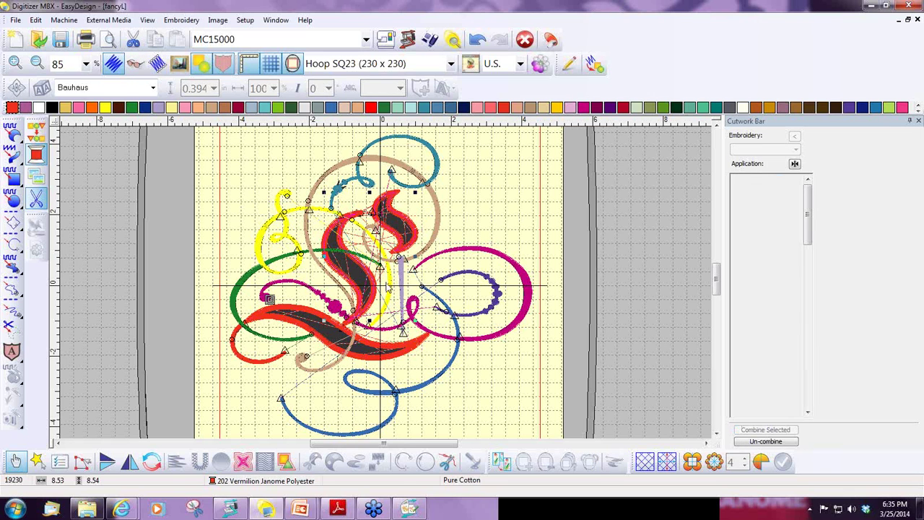
scroll(387, 288, "up", 2)
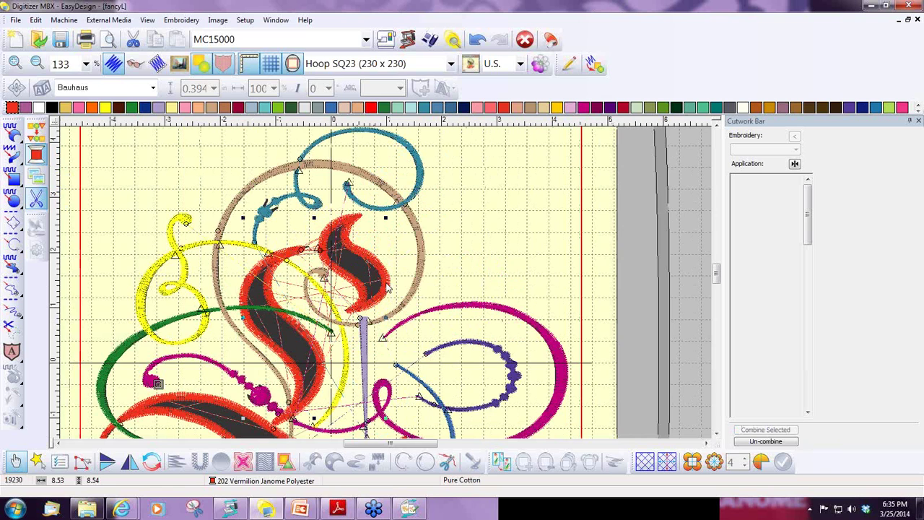
scroll(388, 287, "up", 1)
left_click(388, 288)
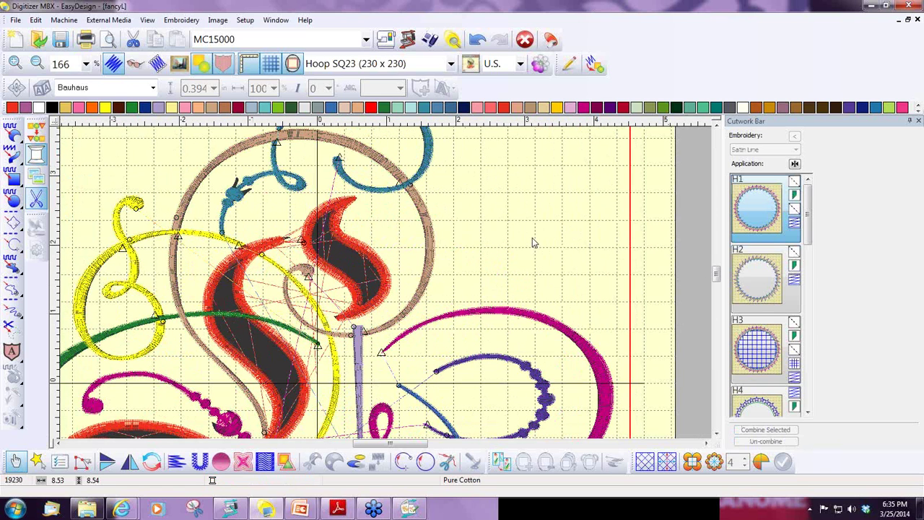
left_click(388, 281)
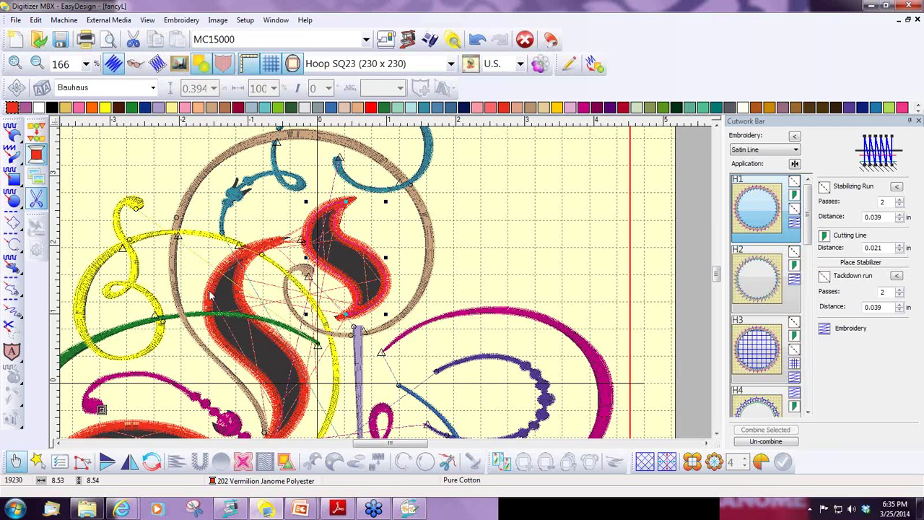
left_click(211, 296, "ctrl")
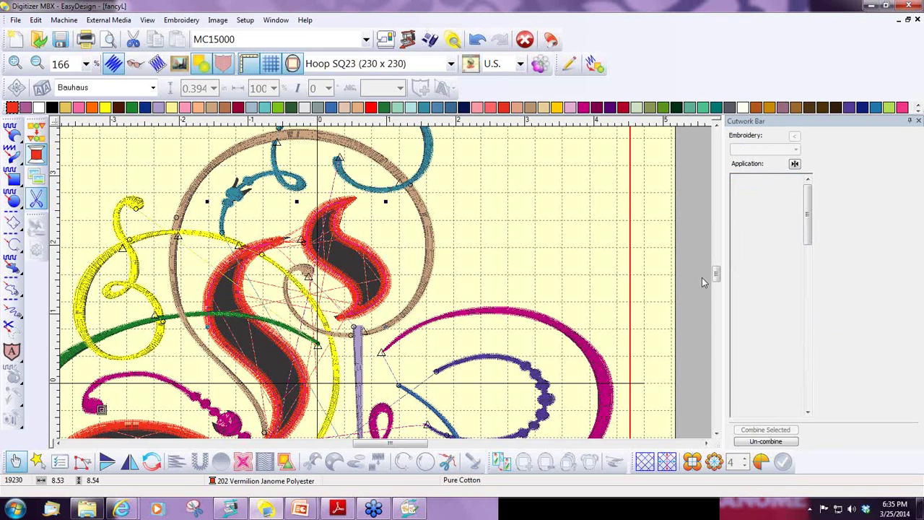
left_click(715, 436)
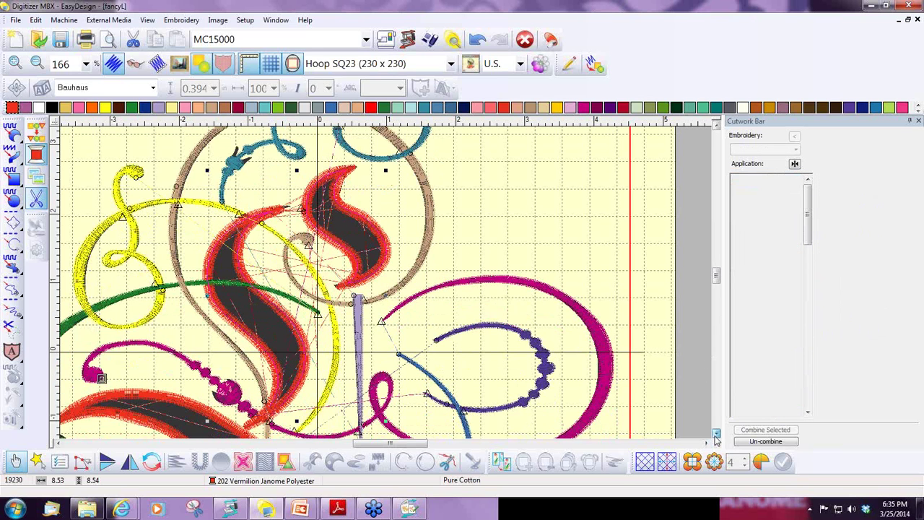
left_click(716, 436)
left_click(716, 436)
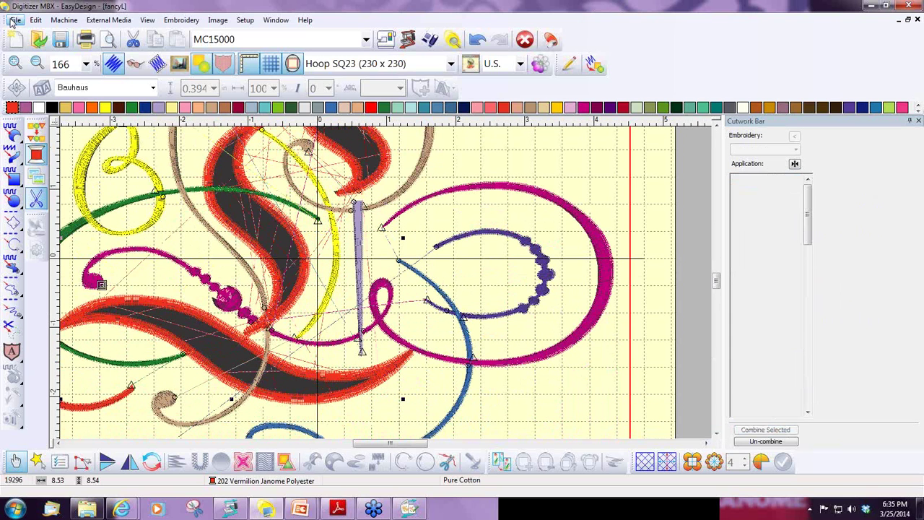
Review the color sequence and cutting needles of the fully combined cutwork in print preview, then close it.
left_click(14, 20)
key("Escape")
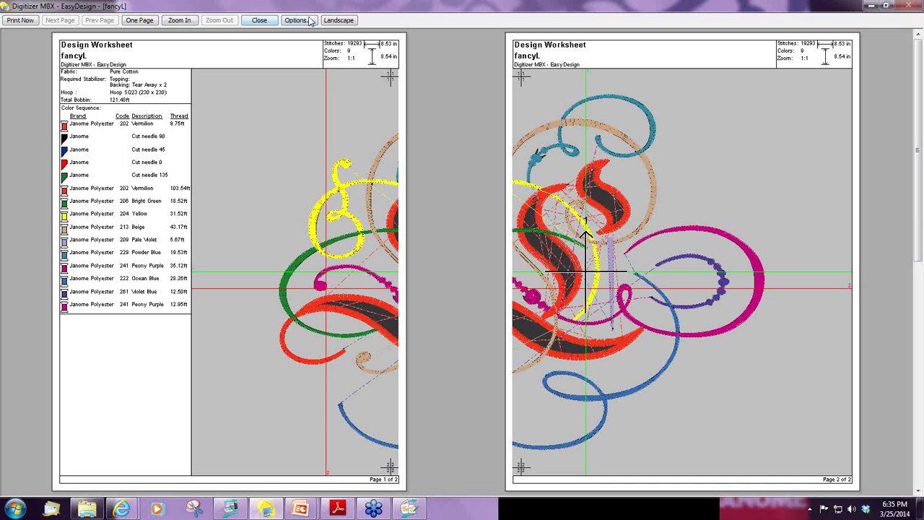
left_click(259, 21)
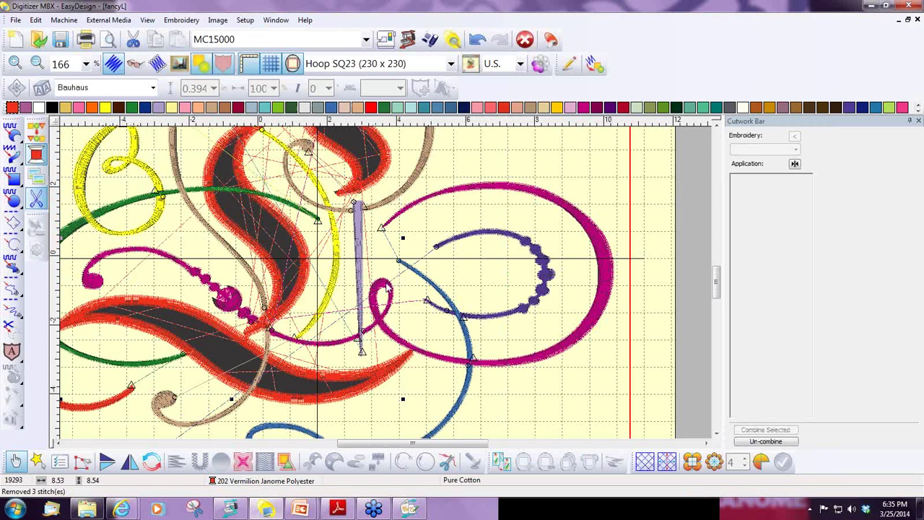
Recolor the entire design to 207 Blue Janome Polyester and display it in the realistic stitch view.
key("shift+z")
left_click_drag(416, 447, 368, 448)
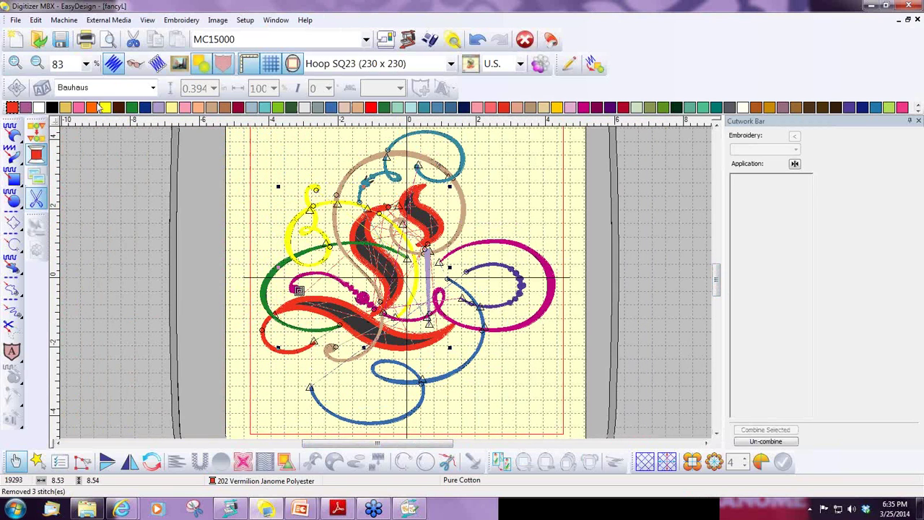
left_click(35, 20)
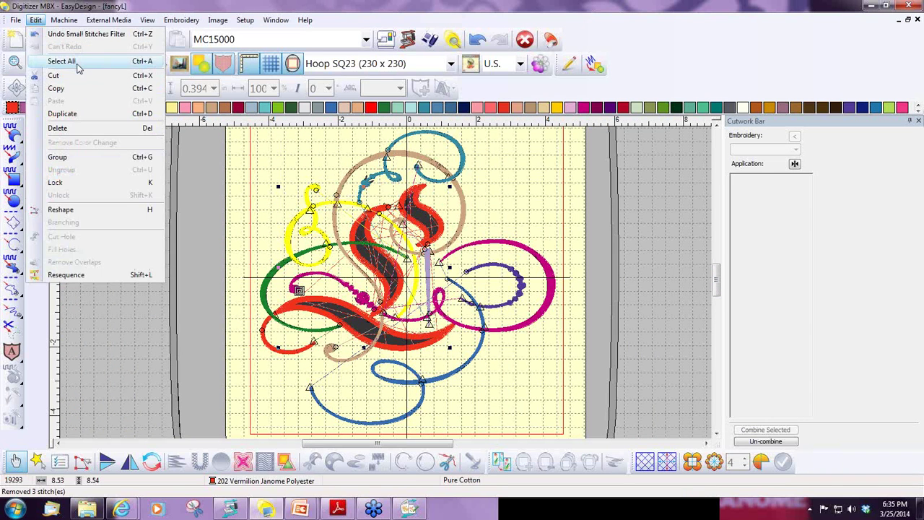
left_click(77, 61)
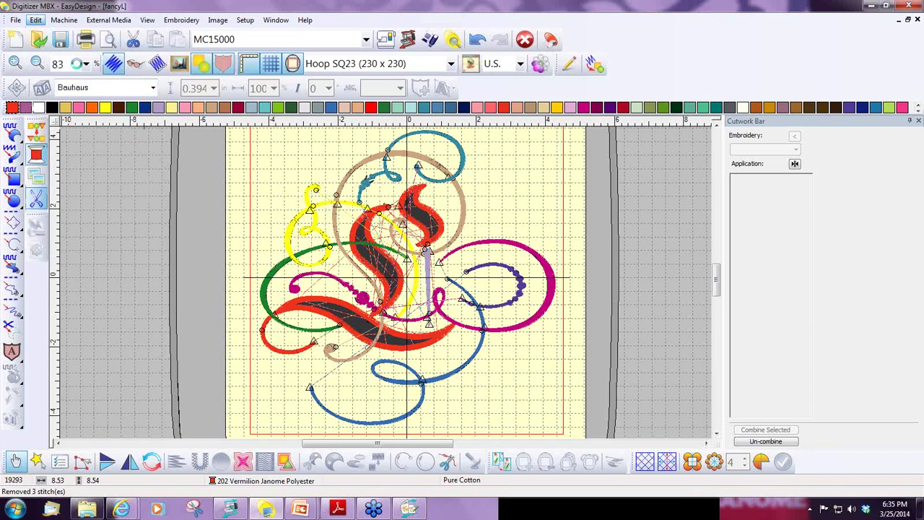
left_click(145, 107)
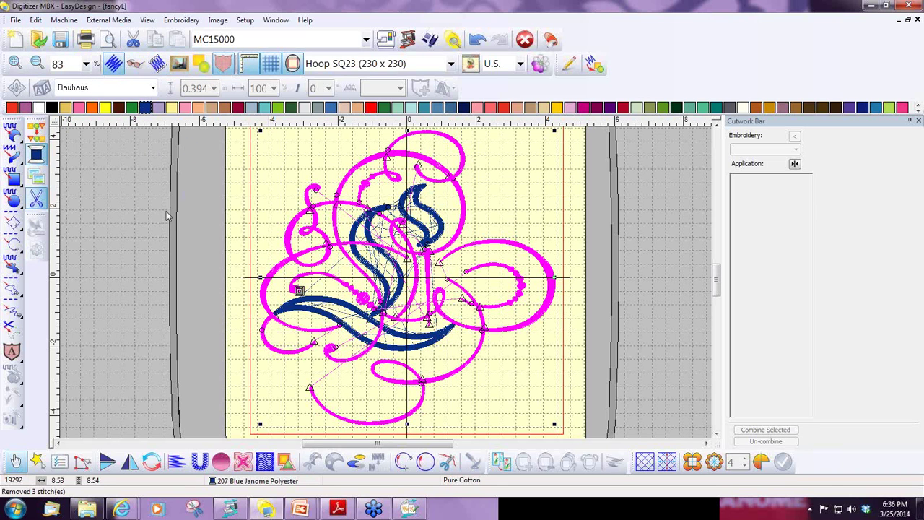
key("ctrl+a")
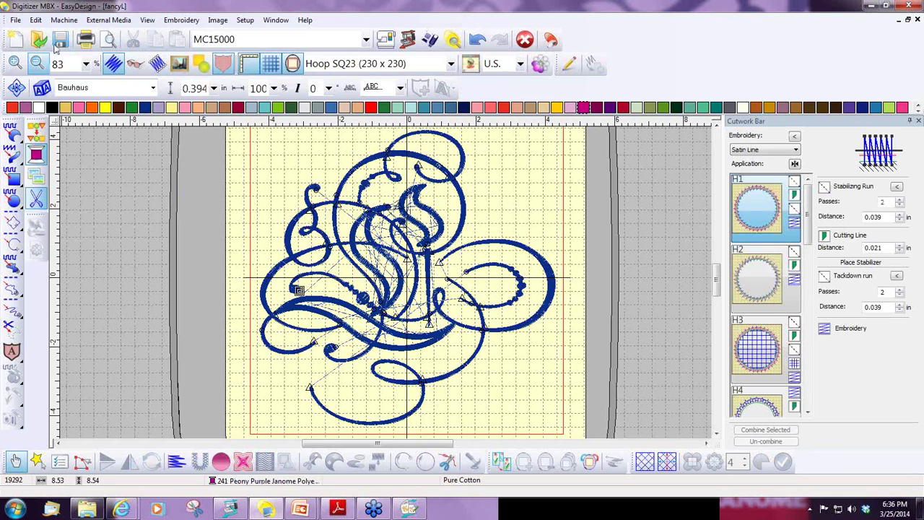
left_click(135, 65)
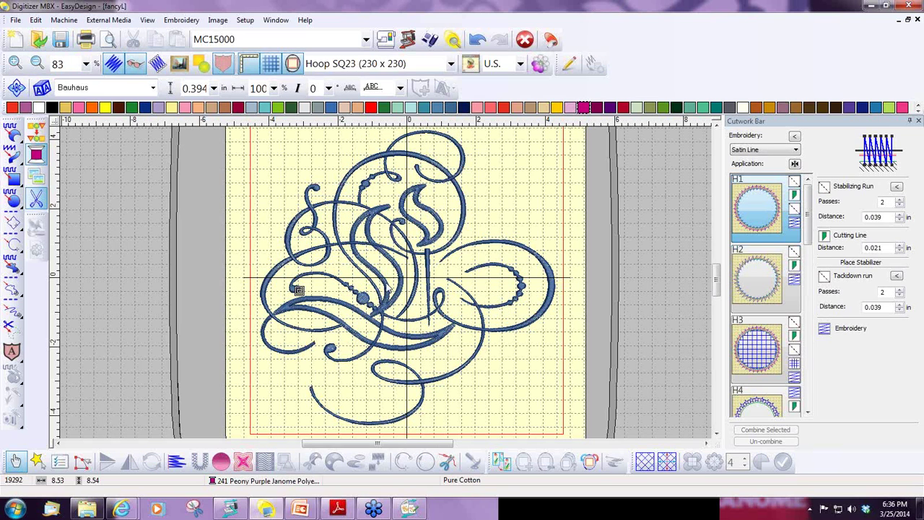
key("z")
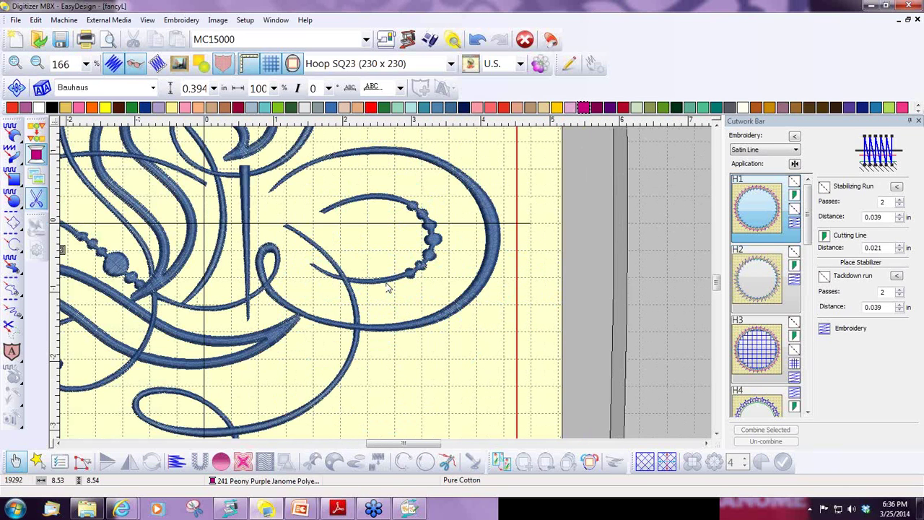
key("shift+z")
scroll(717, 277, "down", 1)
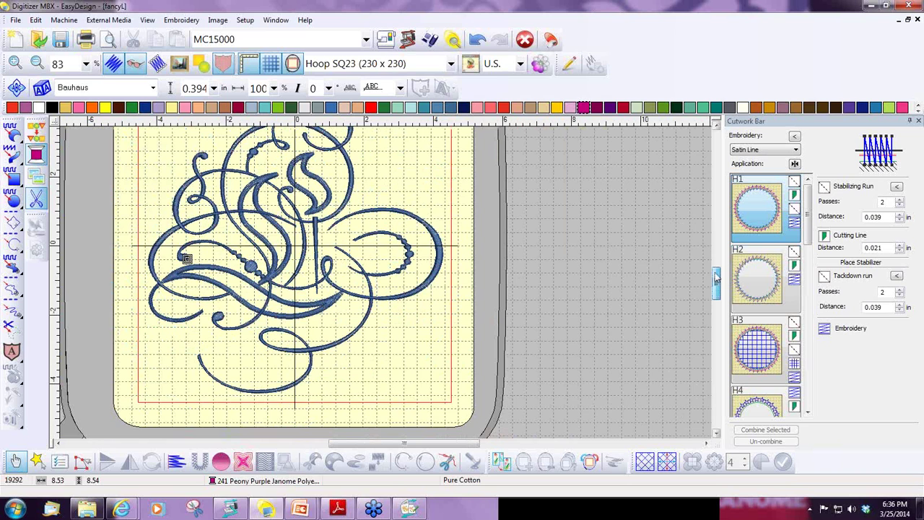
scroll(717, 276, "up", 2)
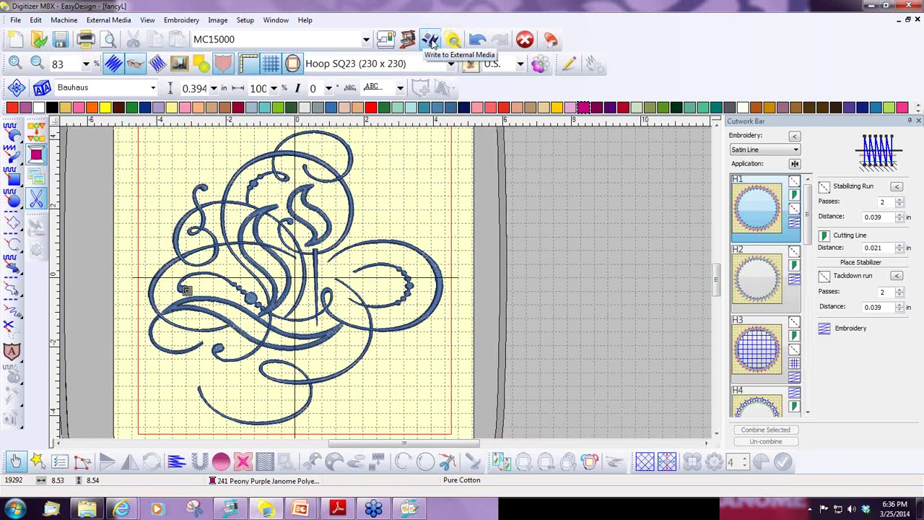
Write the finished design to external media as fancyL.jpx in the EMB folder.
left_click(431, 42)
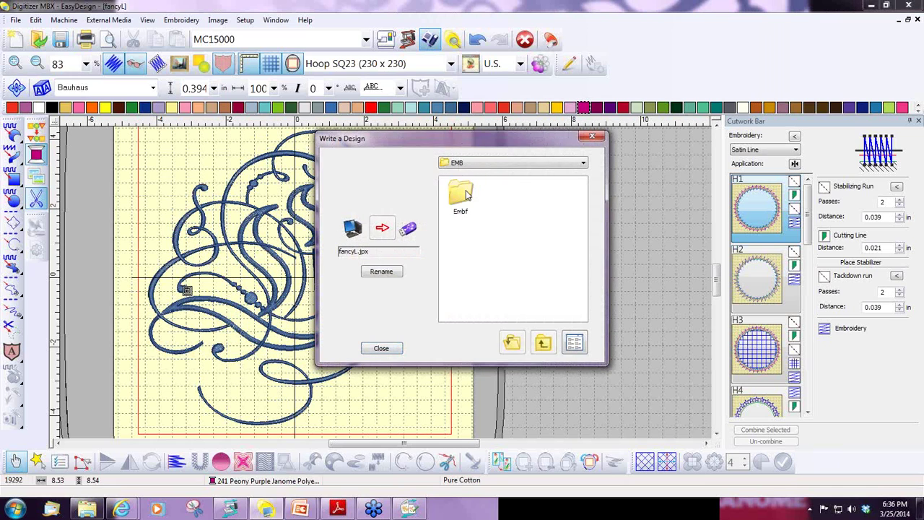
left_click(382, 229)
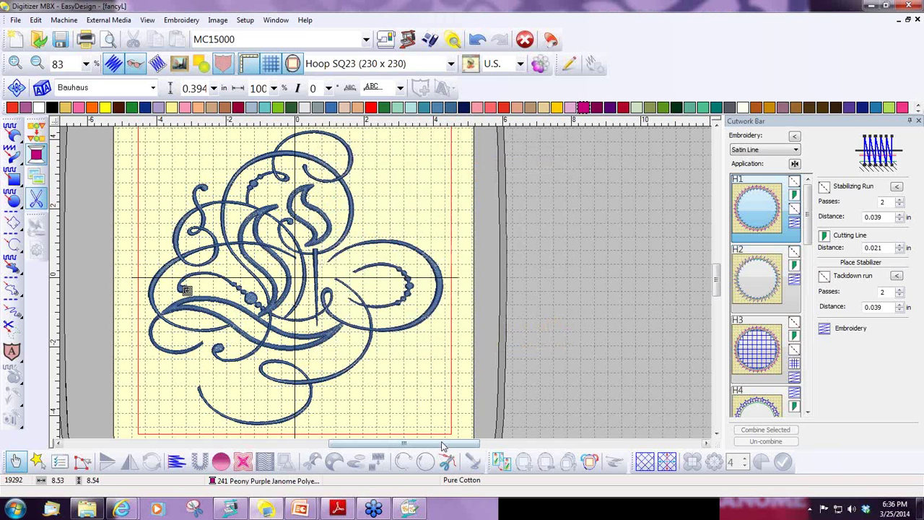
left_click_drag(436, 448, 404, 431)
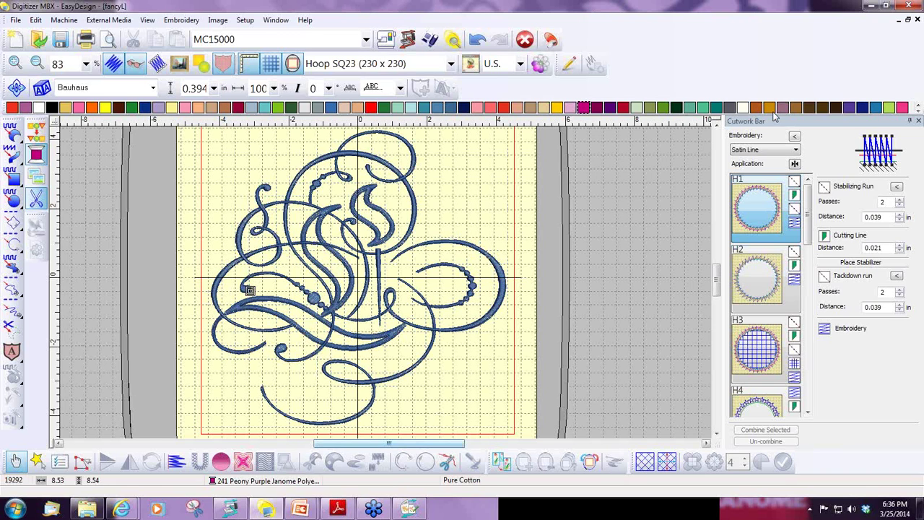
Start a new design and choose Hoop FA10 (100 x 40) for it.
left_click(16, 39)
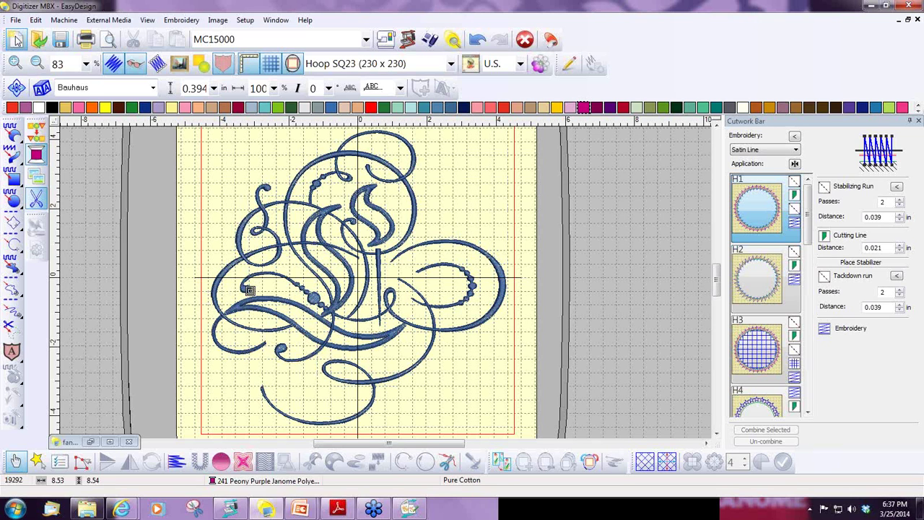
left_click(451, 64)
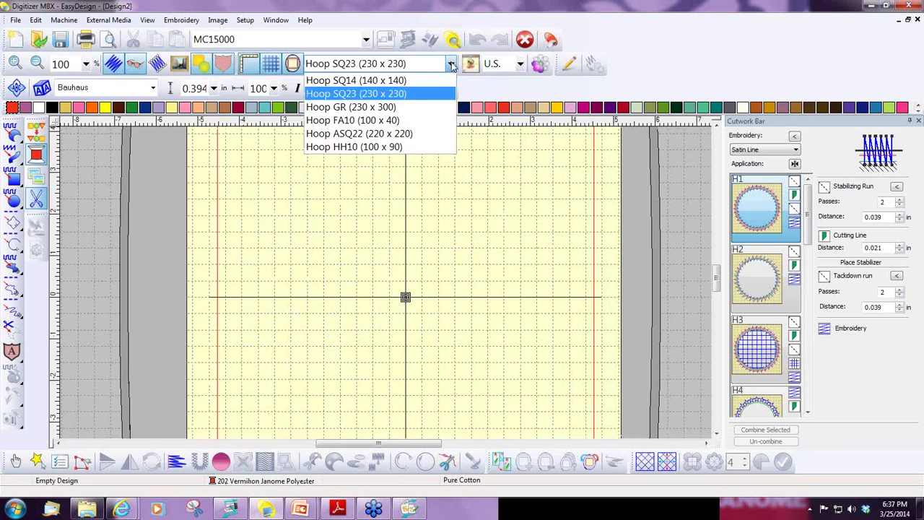
left_click(354, 121)
left_click_drag(379, 445, 393, 445)
scroll(718, 283, "down", 2)
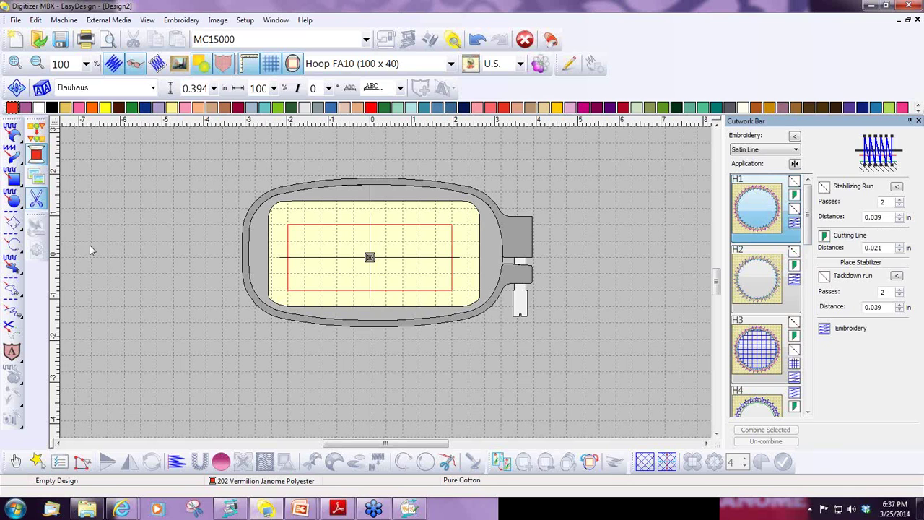
Digitize a closed rectangular cutwork outline about 1.57 by 0.78 in, roughly centered in the hoop.
left_click(9, 328)
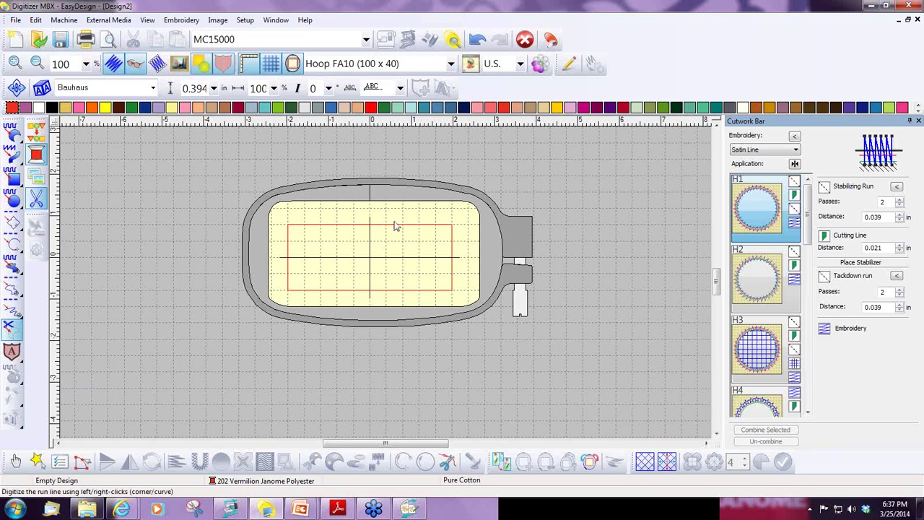
left_click(338, 242)
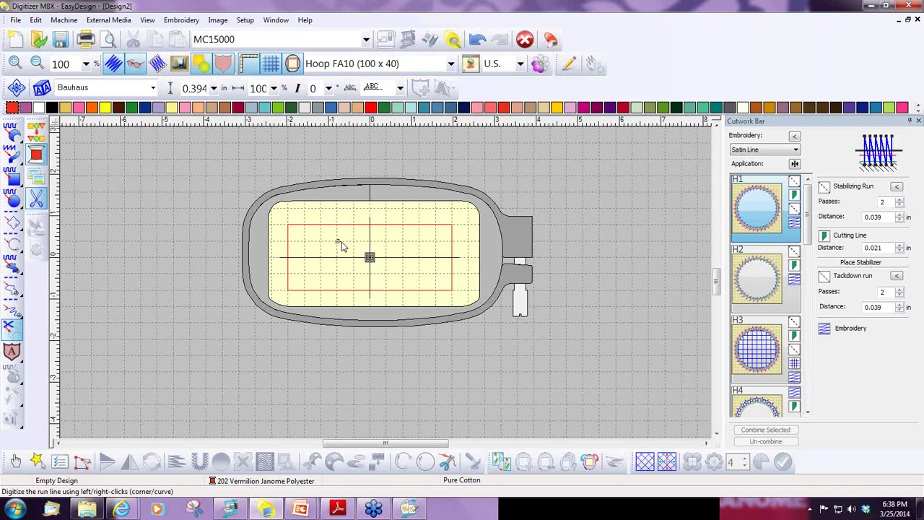
left_click(402, 241)
left_click(402, 272)
left_click(340, 280)
left_click(338, 243)
key("Return")
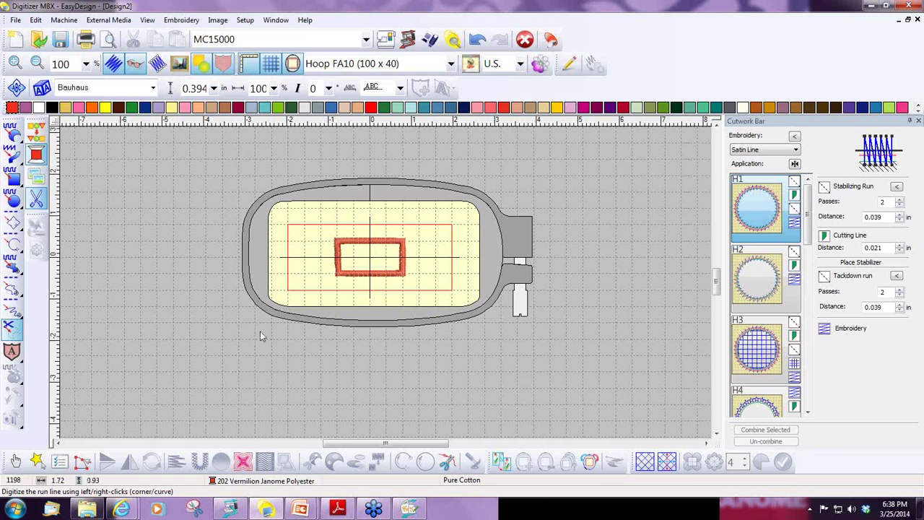
Set the rectangular cutwork's width to 1.25 in, keeping its height.
left_click(16, 462)
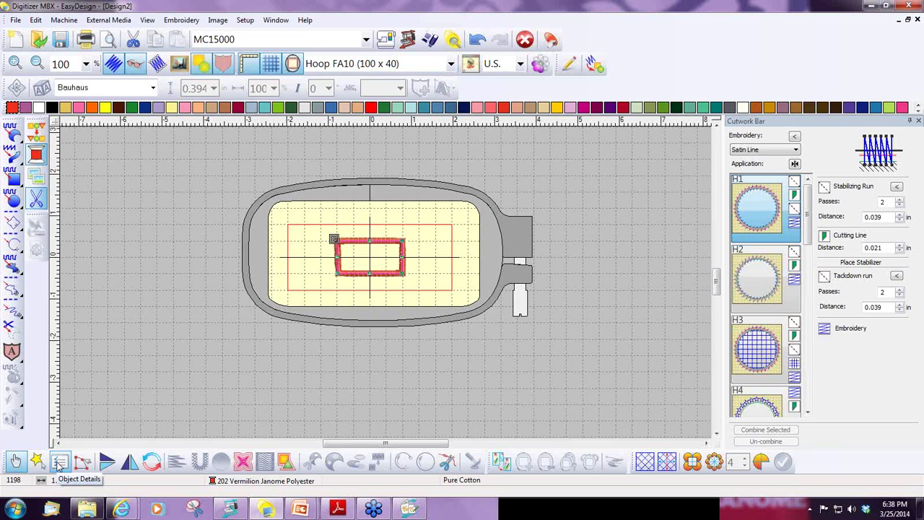
left_click(59, 463)
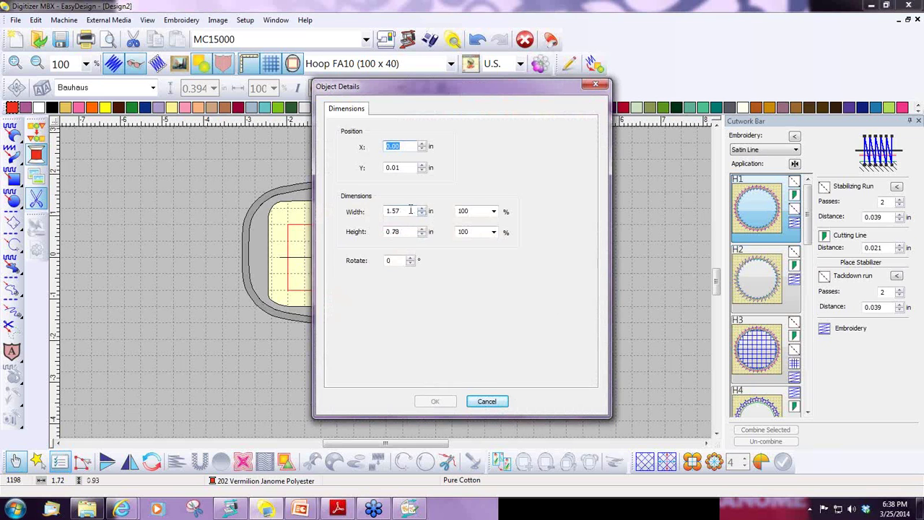
left_click_drag(404, 210, 394, 210)
type("26")
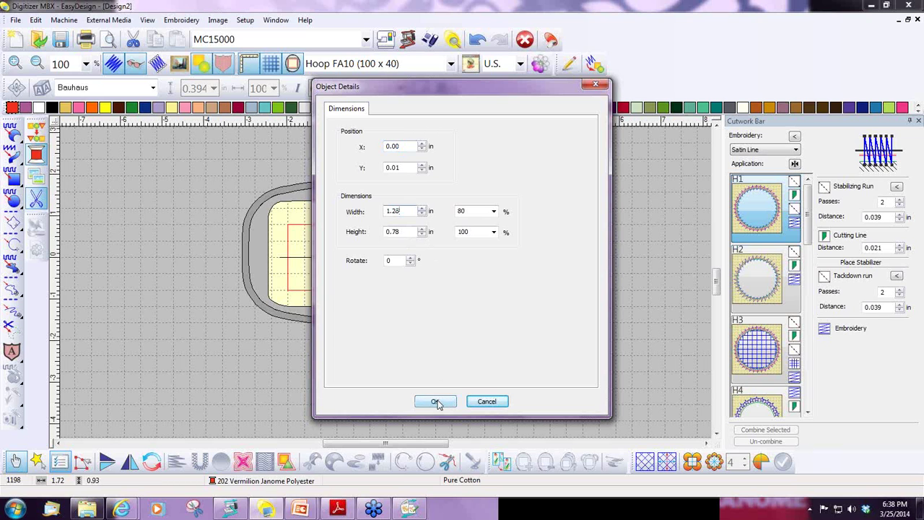
left_click(437, 402)
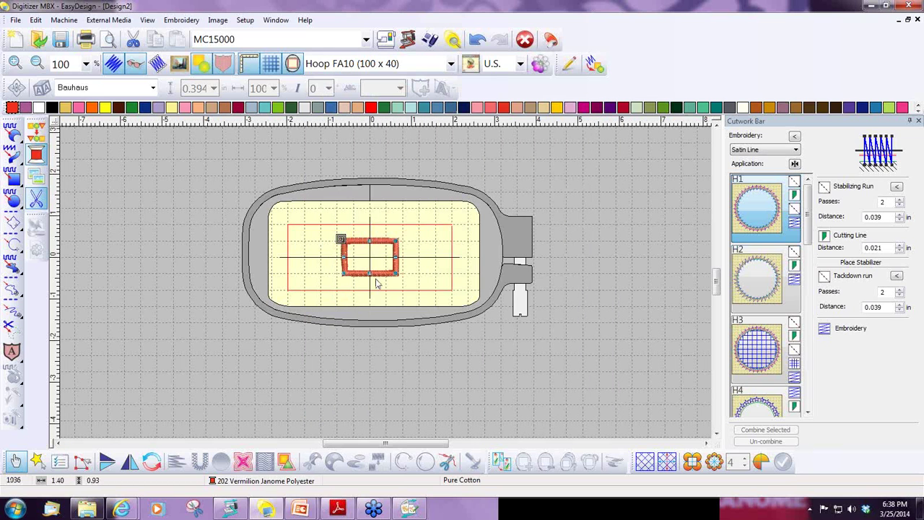
Shrink the rectangle vertically from its upper and lower edges to about 0.15 in high, nearly centered on the horizontal axis.
scroll(375, 282, "up", 2)
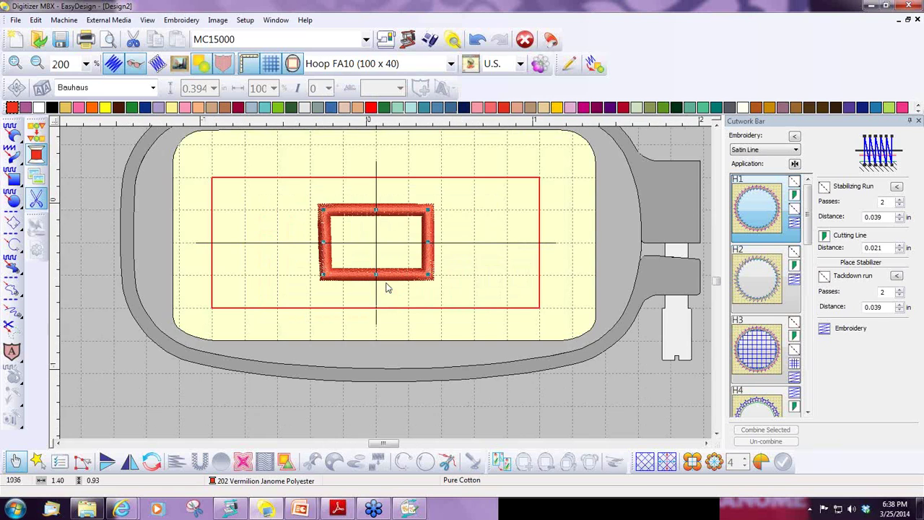
scroll(386, 288, "up", 2)
left_click(717, 126)
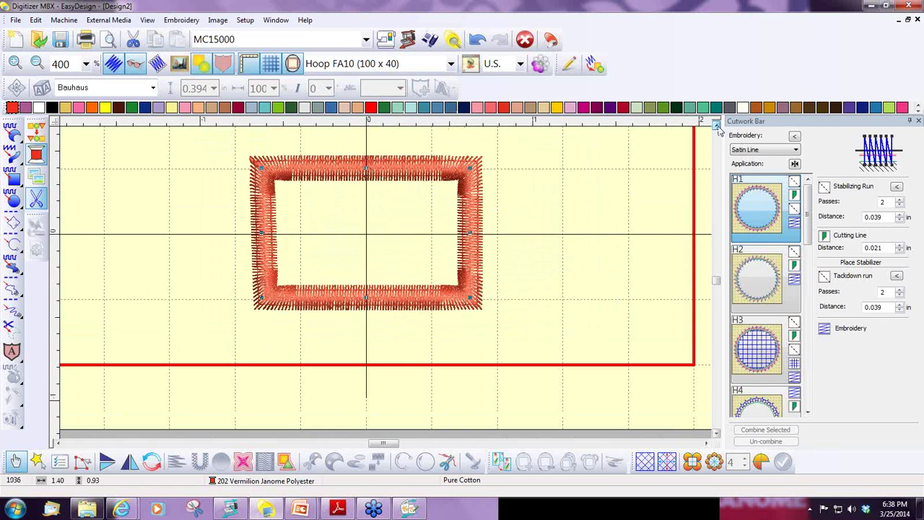
left_click(717, 125)
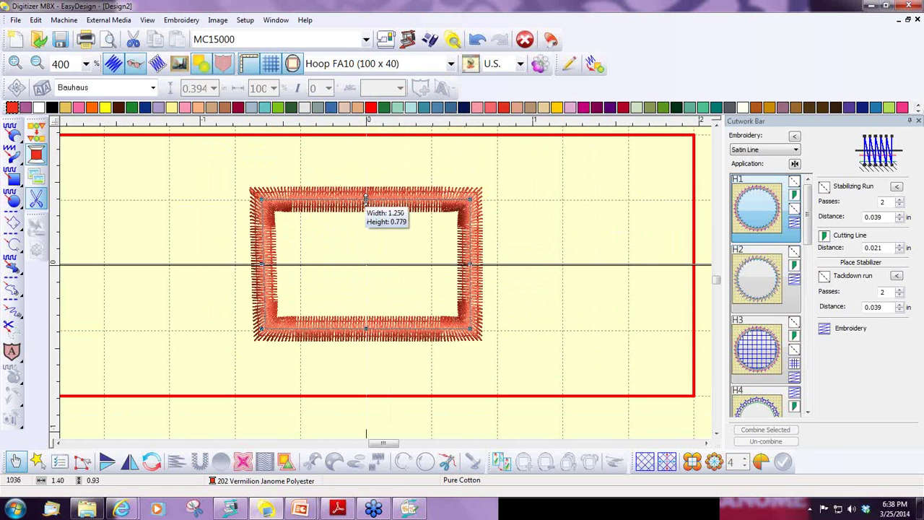
left_click_drag(366, 197, 366, 241)
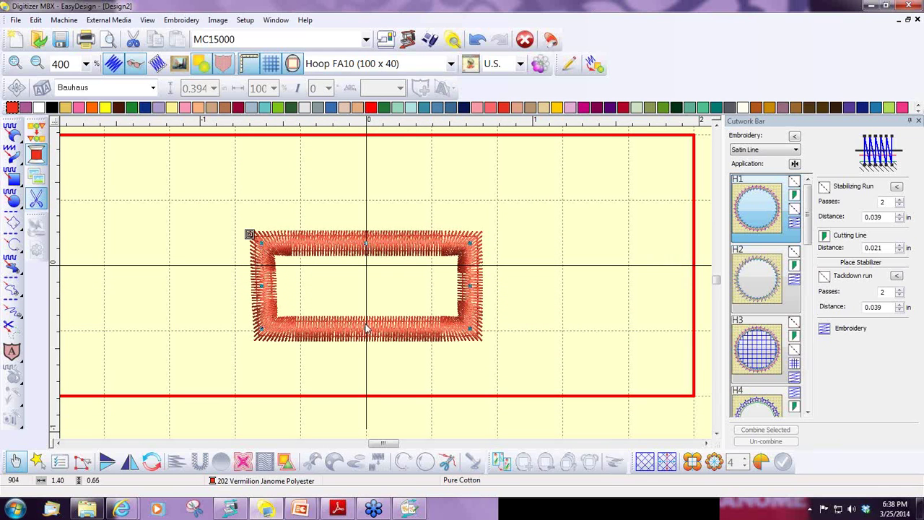
left_click_drag(366, 328, 366, 278)
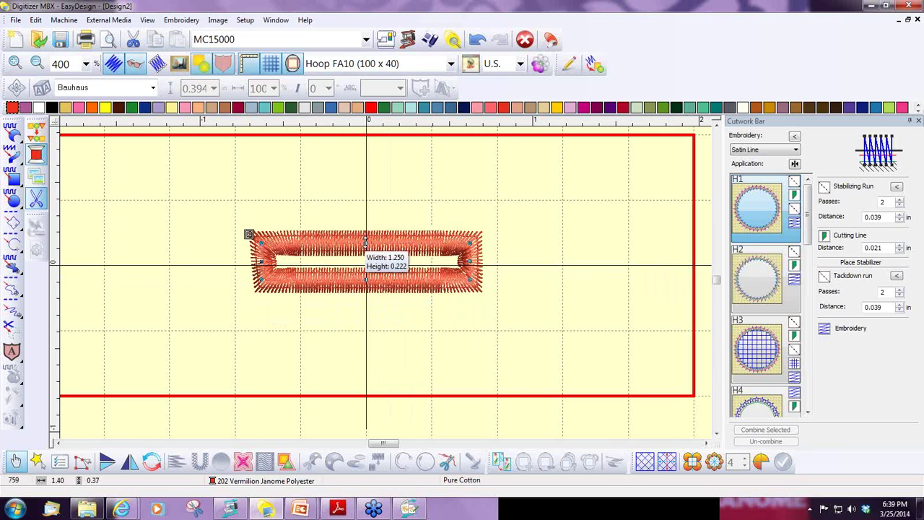
left_click_drag(366, 242, 367, 251)
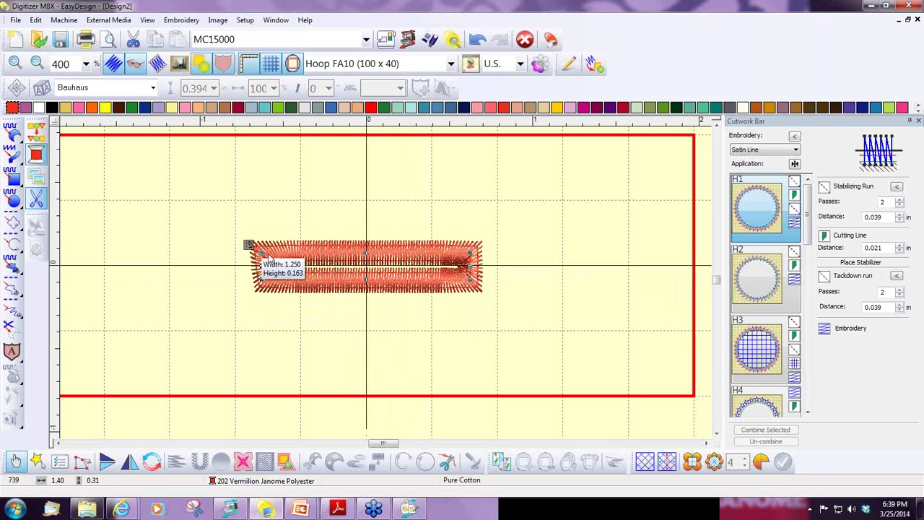
left_click_drag(369, 285, 372, 271)
Turn off the realistic stitch view and reshape the rectangle's upper-left corner node inward to make its left side vertical.
left_click(135, 64)
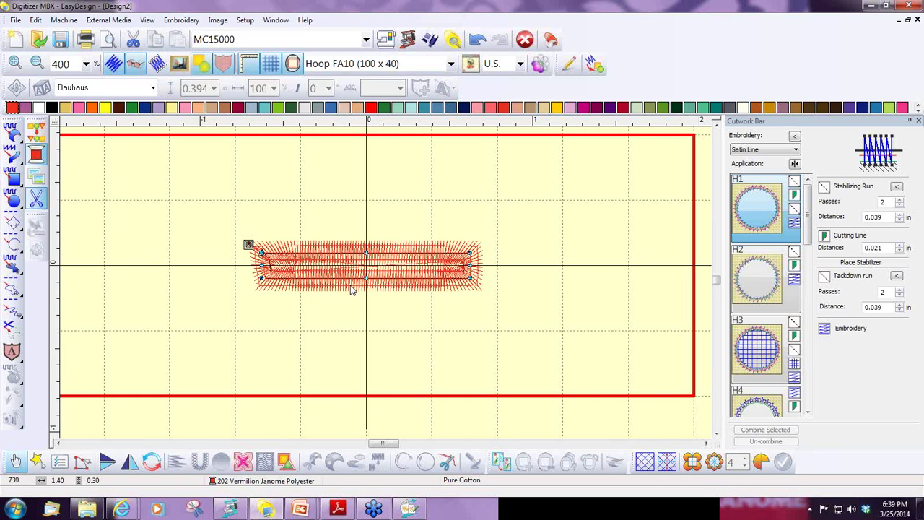
scroll(388, 285, "up", 2)
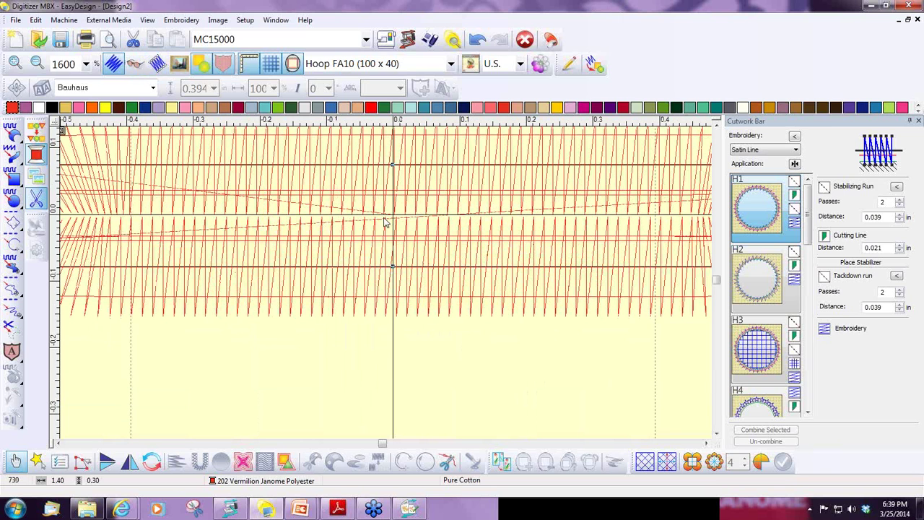
scroll(385, 222, "down", 1)
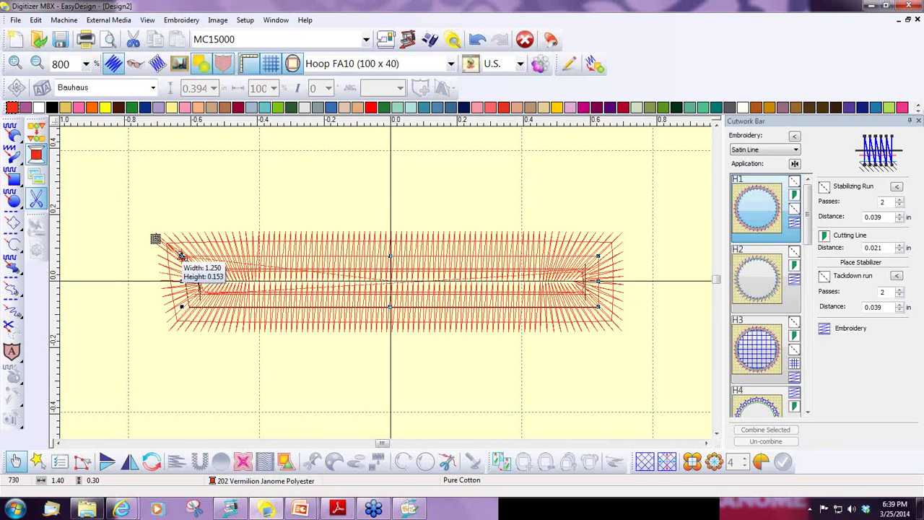
left_click(82, 462)
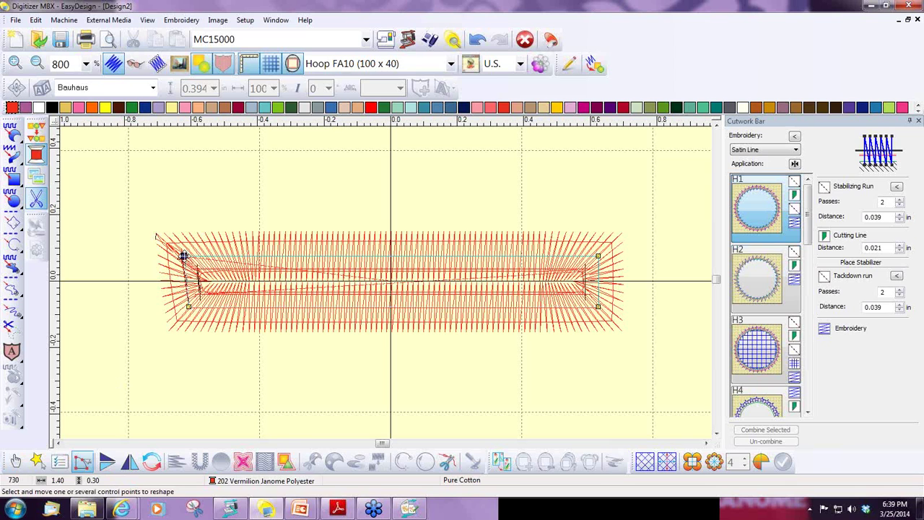
left_click(186, 257)
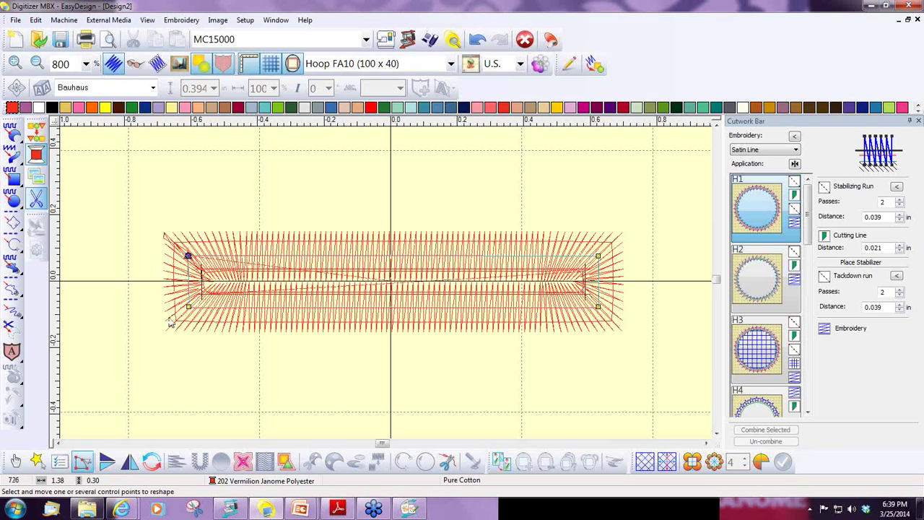
left_click(16, 462)
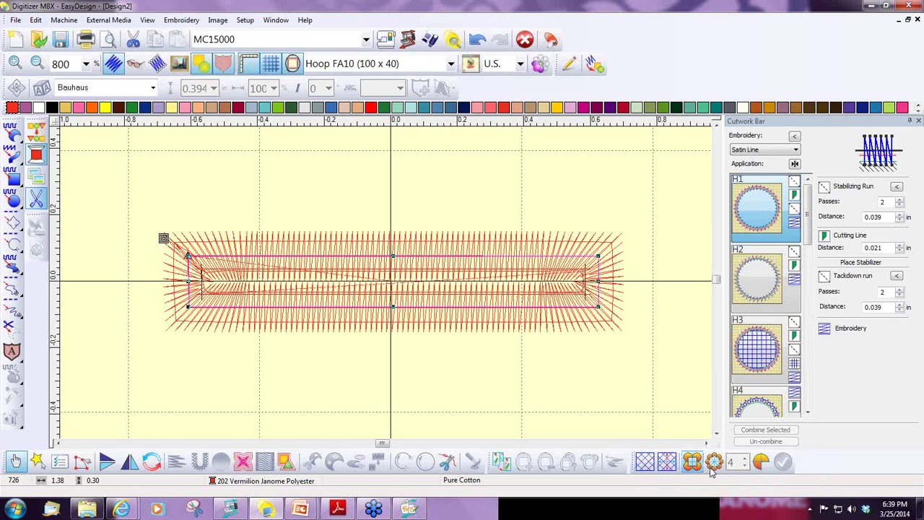
right_click(849, 463)
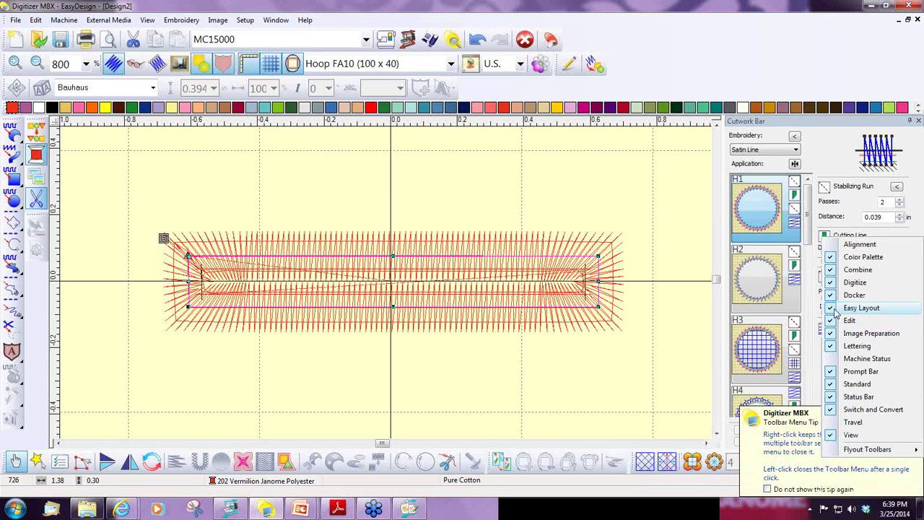
left_click(715, 495)
left_click(648, 431)
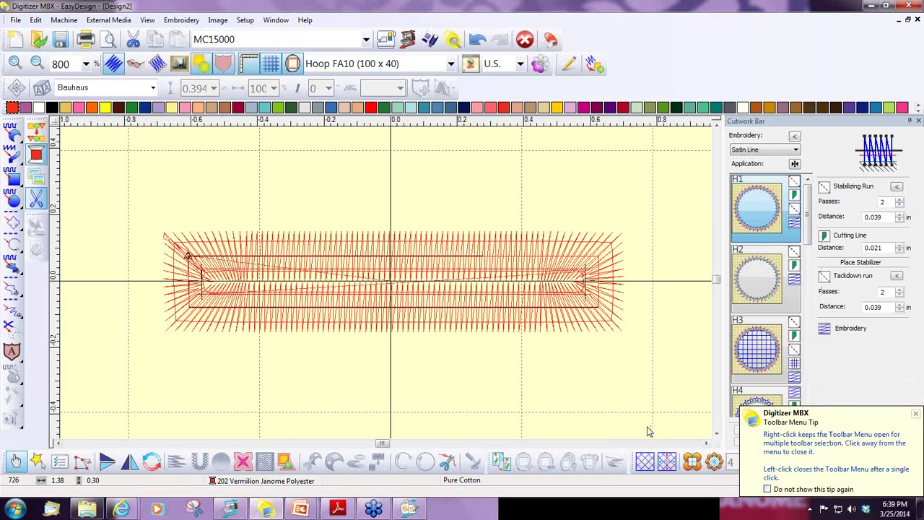
left_click(832, 473)
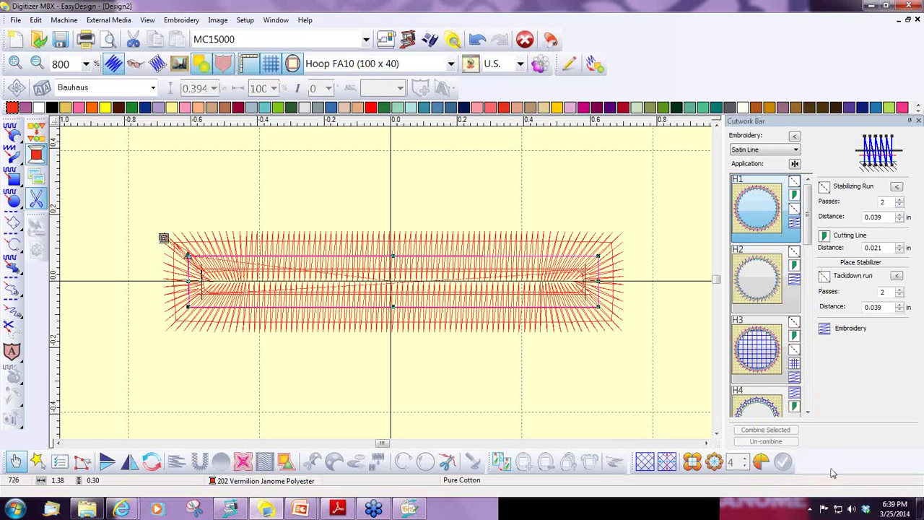
Center the narrow rectangular cutwork in the hoop.
left_click(763, 464)
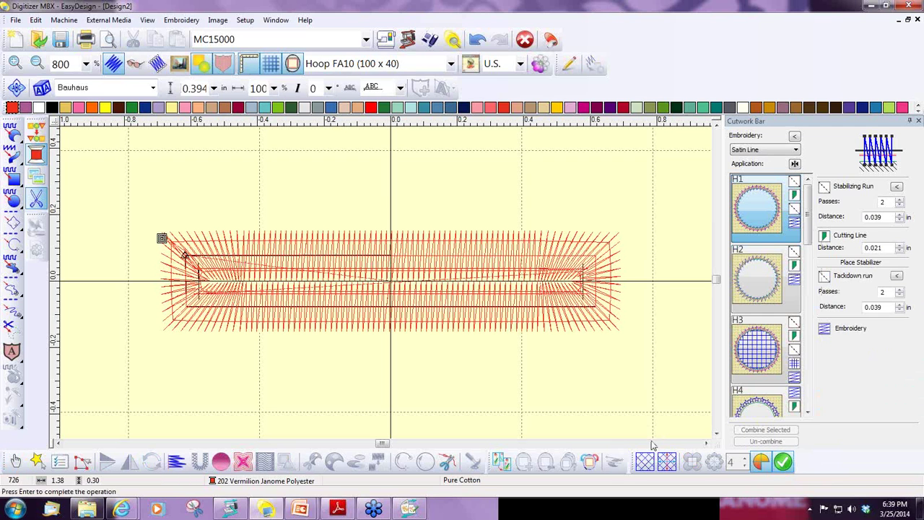
key("Return")
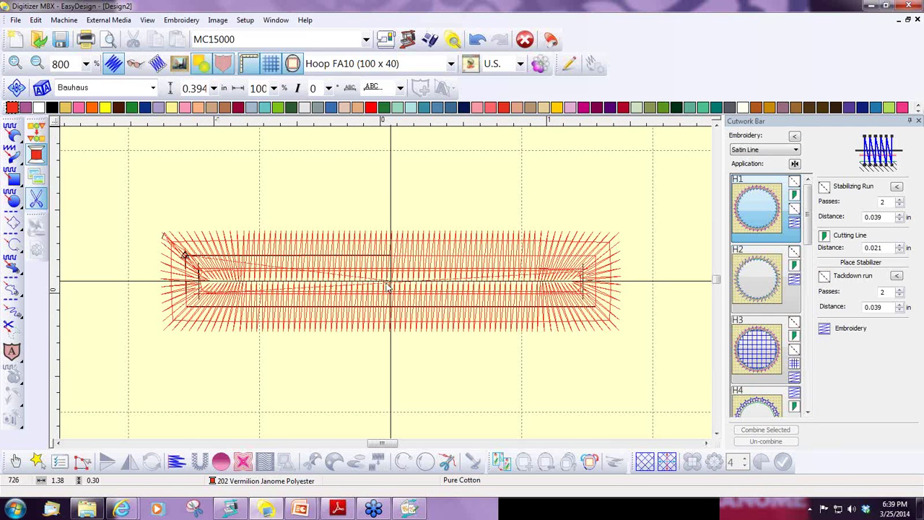
Insert the Ornam3 motif from the EmbGallery set once, lying horizontally below and to the right of the rectangle.
scroll(388, 287, "down", 1)
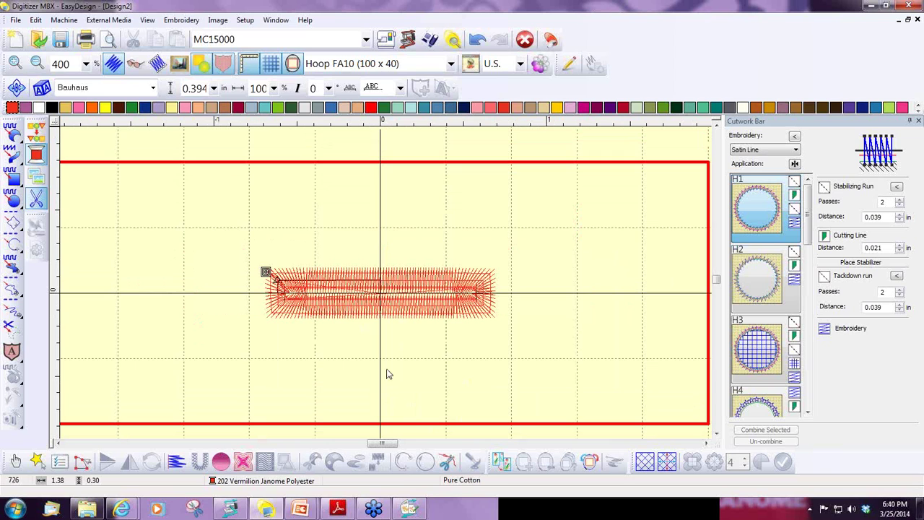
scroll(387, 374, "down", 1)
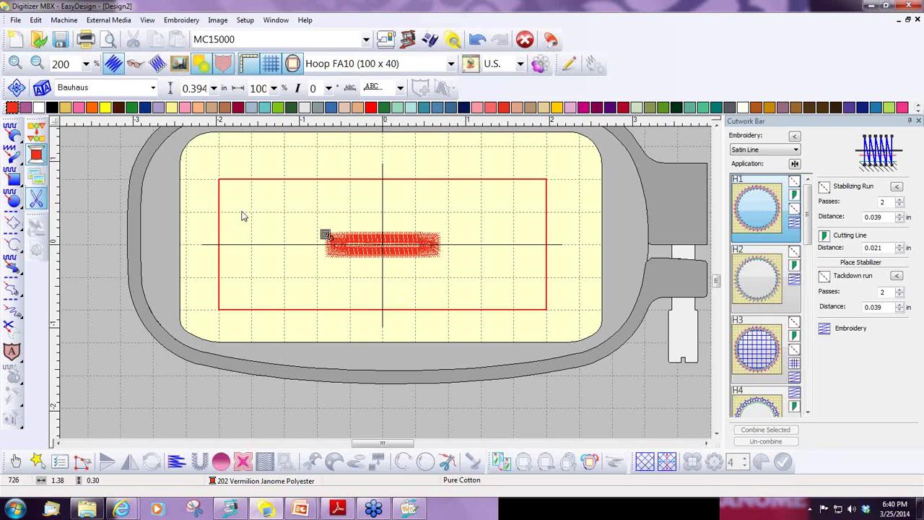
left_click(36, 180)
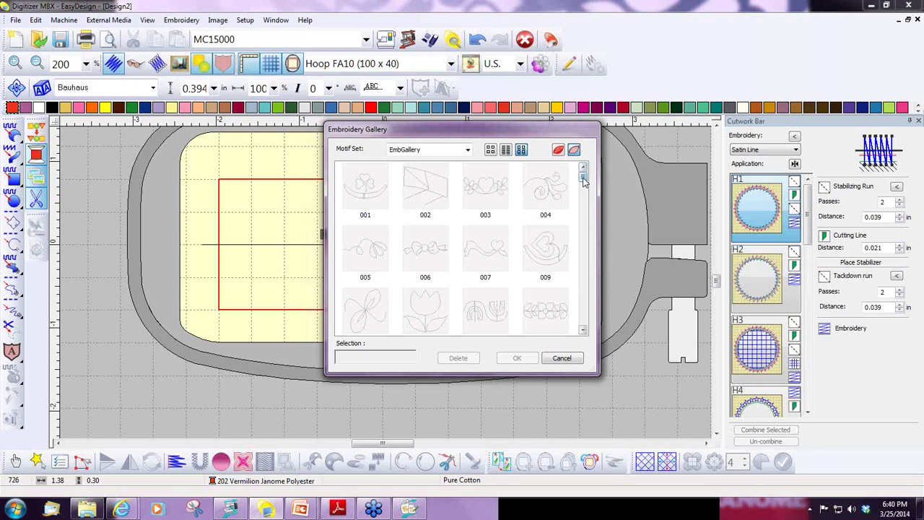
left_click_drag(585, 182, 585, 204)
left_click_drag(583, 208, 584, 308)
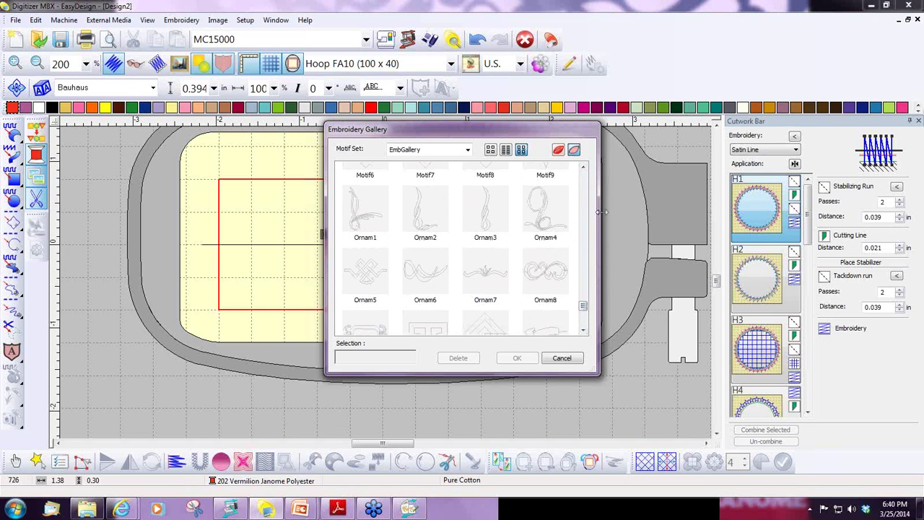
left_click(486, 223)
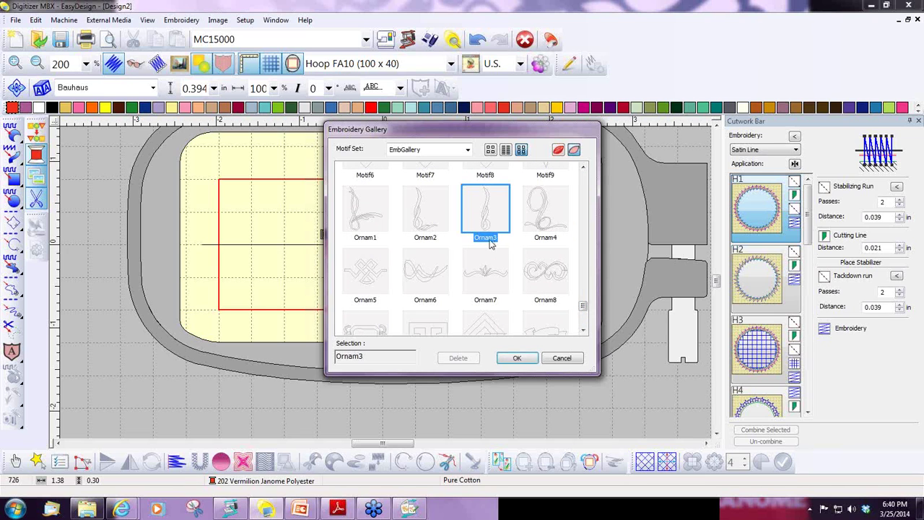
left_click(517, 358)
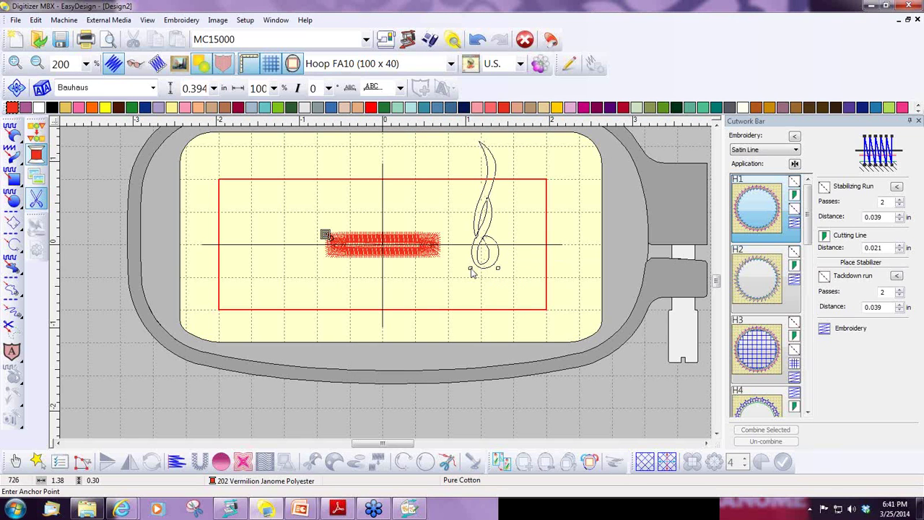
left_click(471, 270)
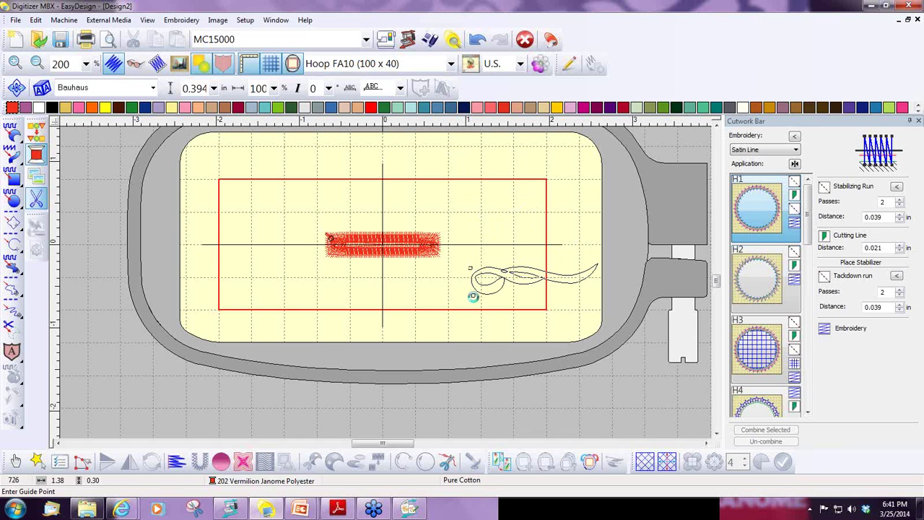
left_click(474, 300)
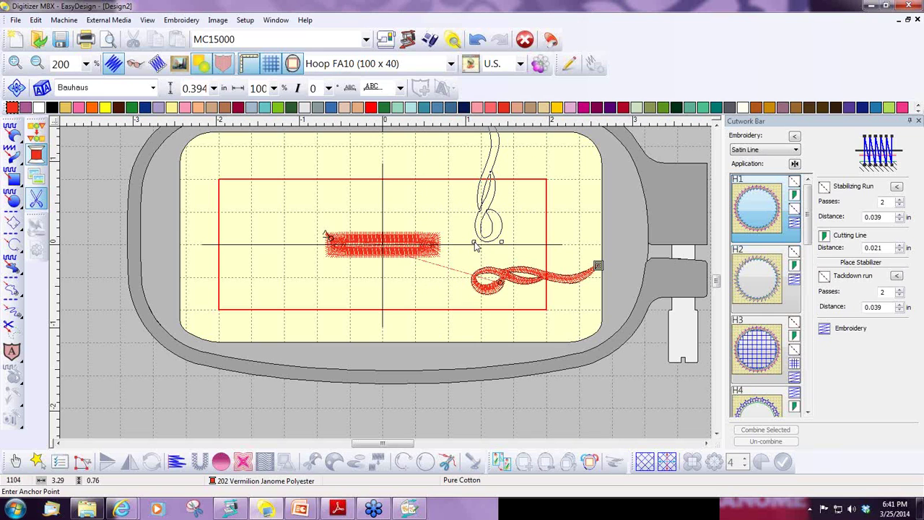
key("Escape")
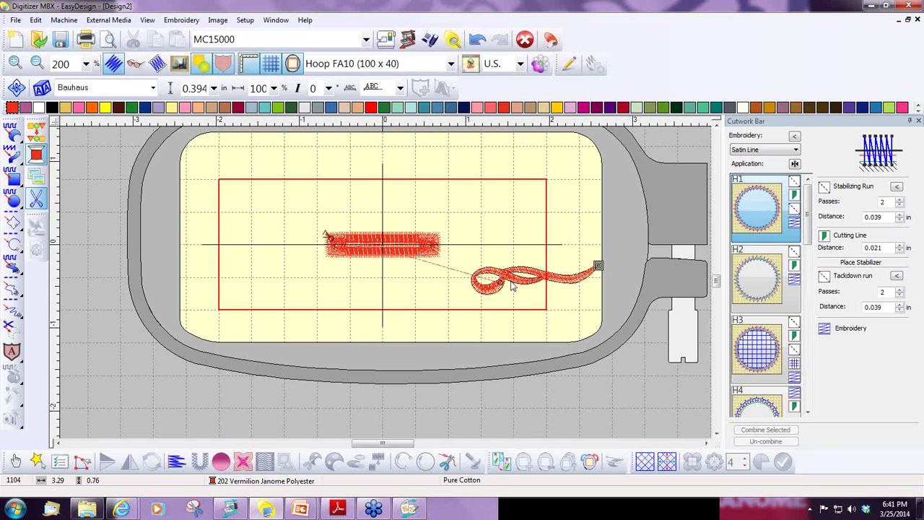
Scale down the ornament and place it against the rectangle's right end, on the horizontal center axis.
left_click(514, 285)
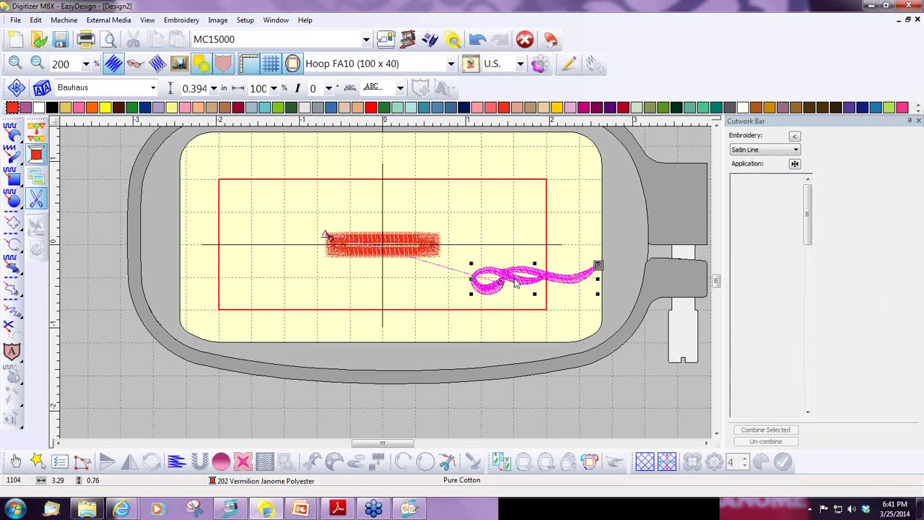
left_click_drag(510, 273, 484, 238)
left_click_drag(572, 258, 517, 260)
left_click(482, 249)
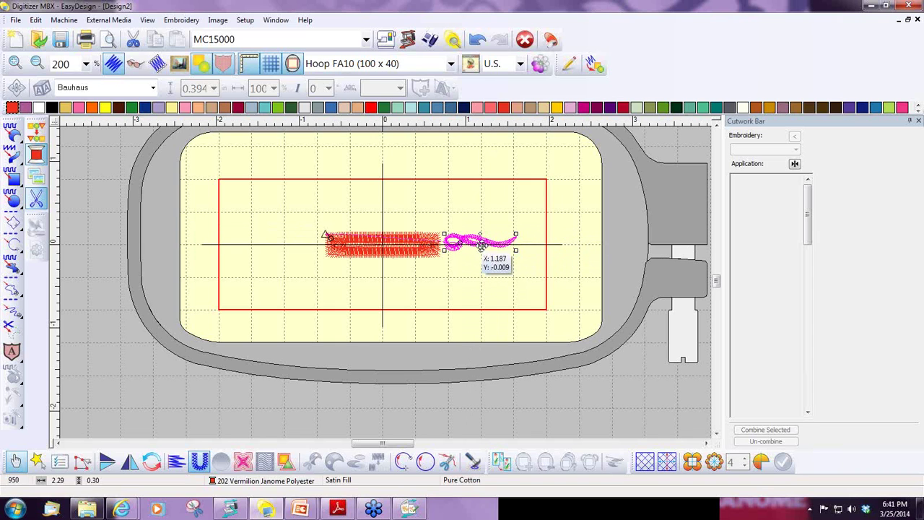
left_click_drag(467, 246, 463, 247)
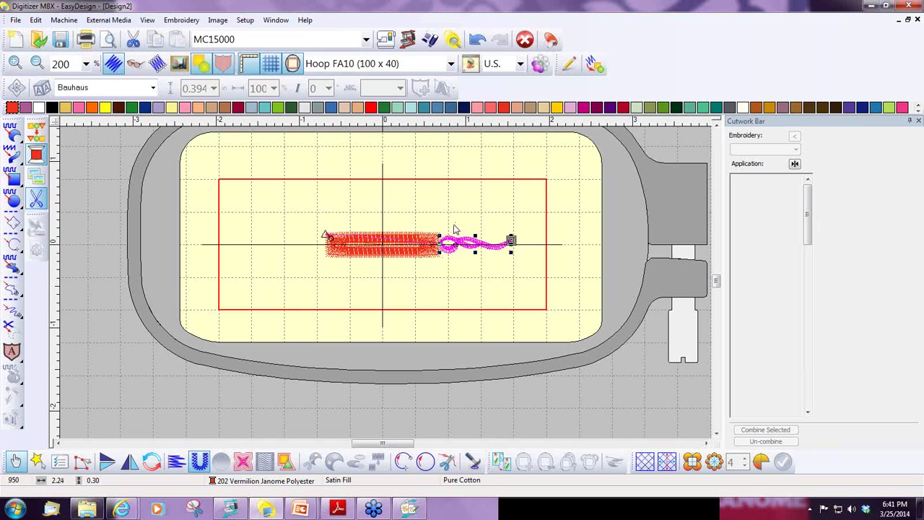
Paste a duplicate of the ornament in place and mirror the duplicate horizontally.
left_click(173, 42)
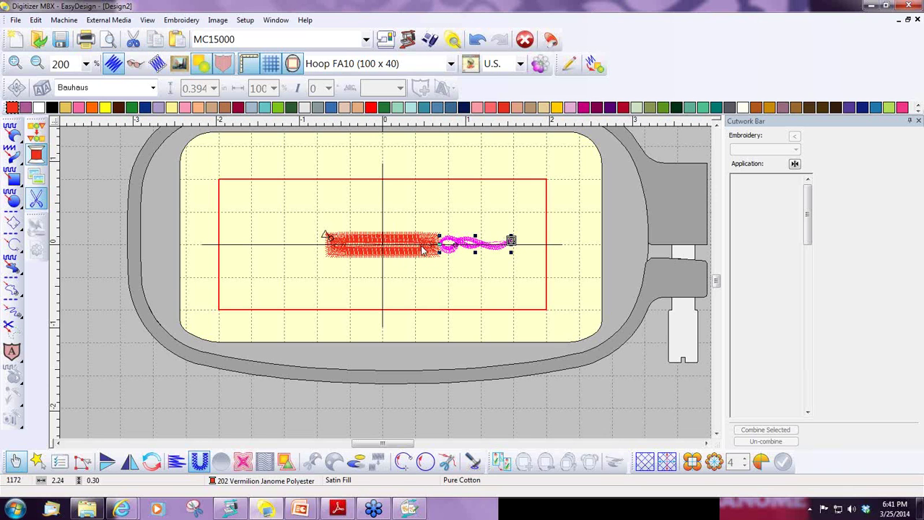
left_click(128, 465)
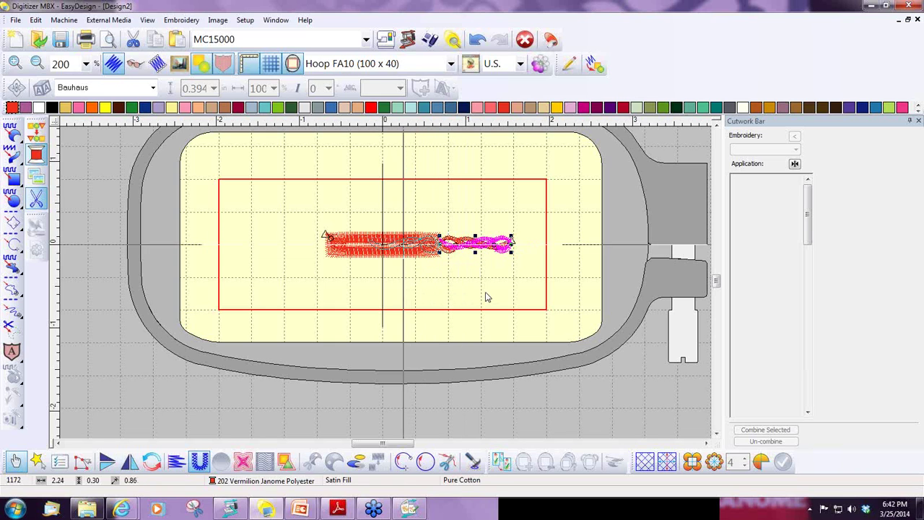
Place the mirrored ornament against the rectangle's left end on the horizontal center axis and show the whole design as realistic stitches.
left_click(527, 368)
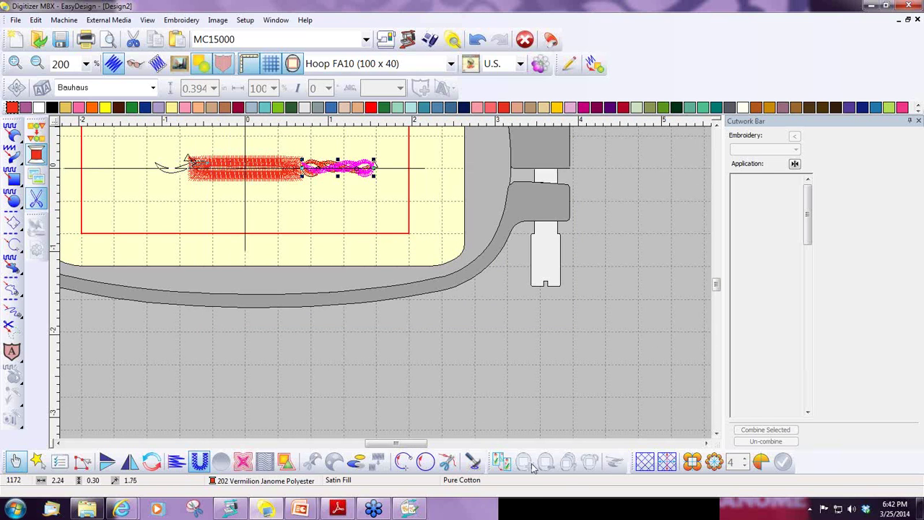
left_click(475, 375)
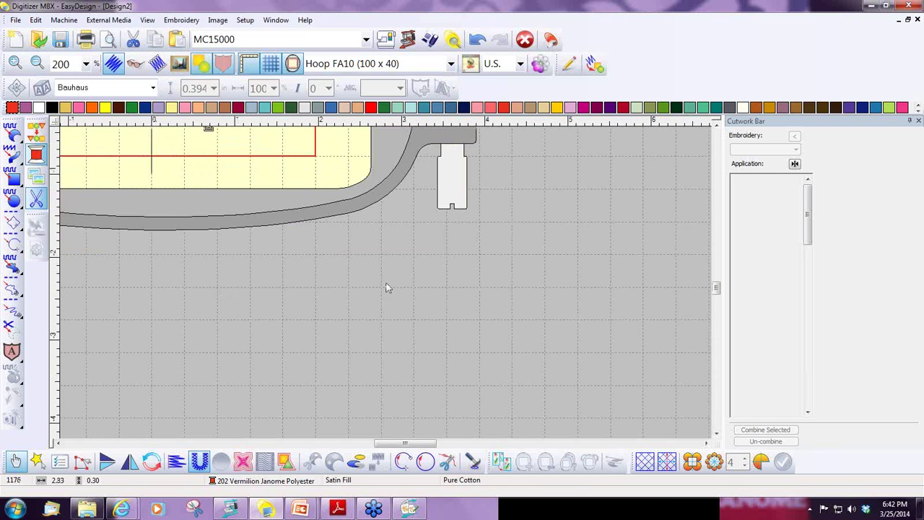
scroll(387, 284, "up", 1)
scroll(387, 287, "down", 1)
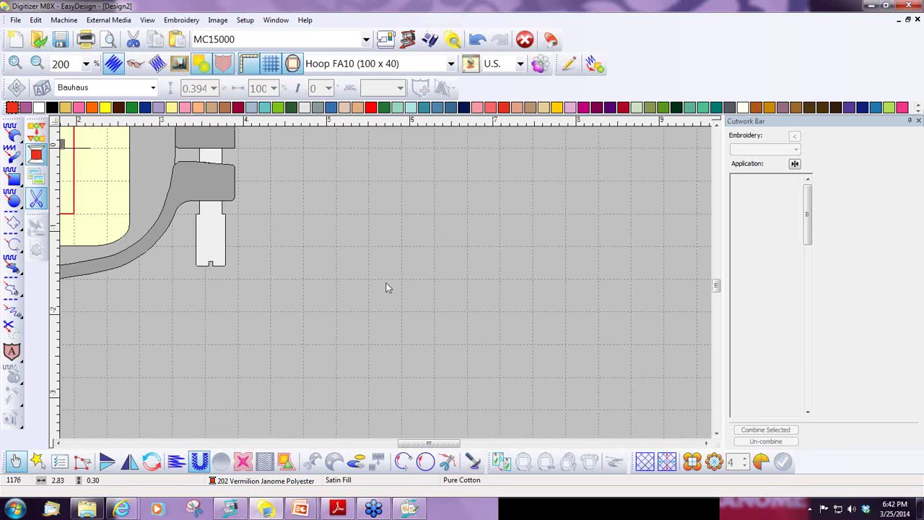
key("0")
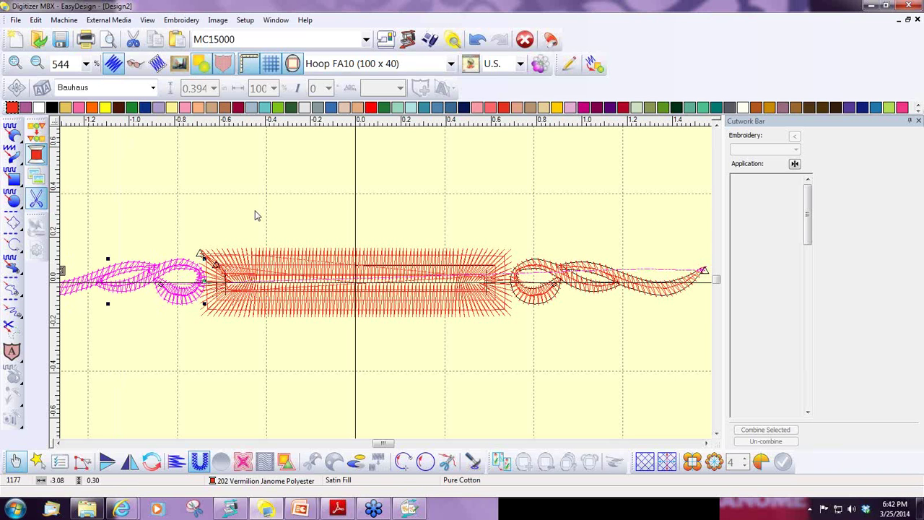
key("0")
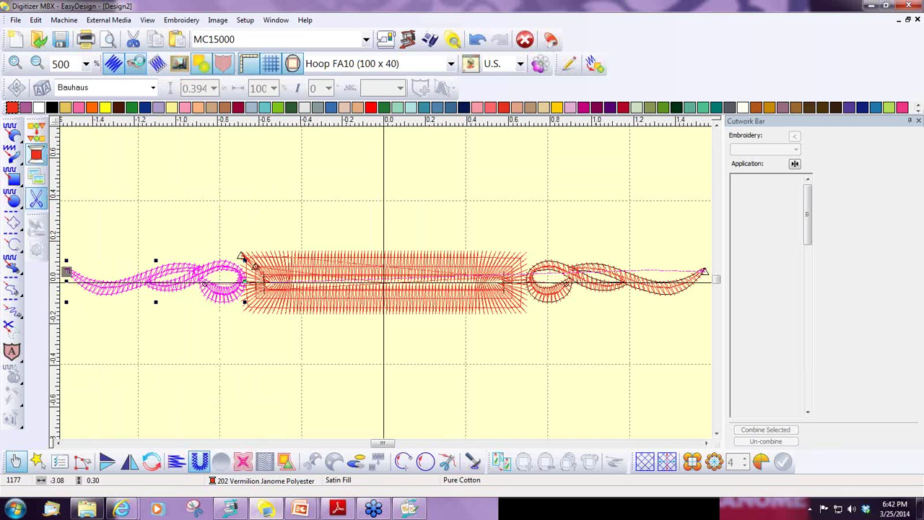
left_click(137, 65)
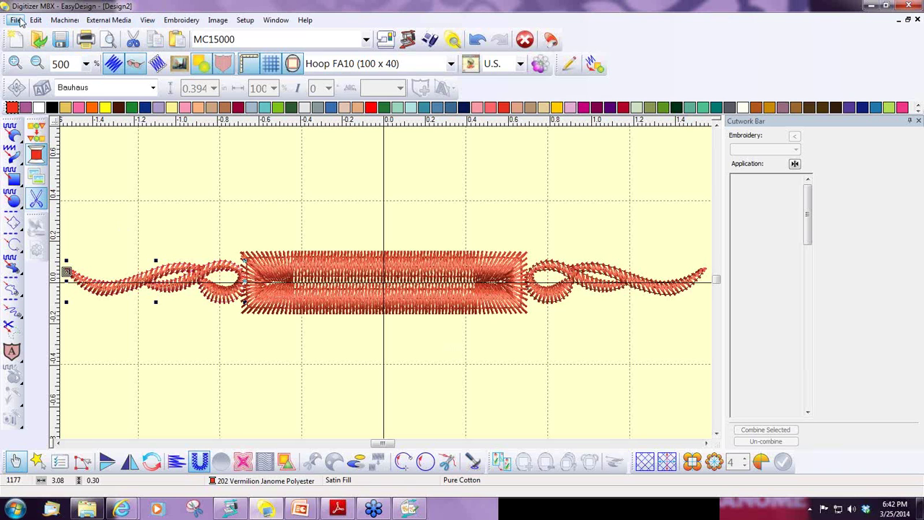
Save the design as buttonholr in the webinars folder, in Digitizer MBX V4.0 (*.JAN) format.
left_click(16, 20)
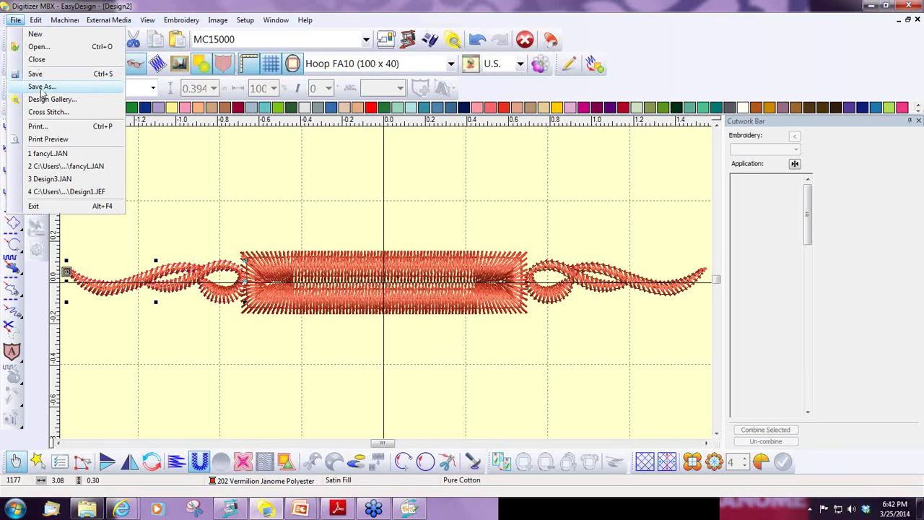
key("Return")
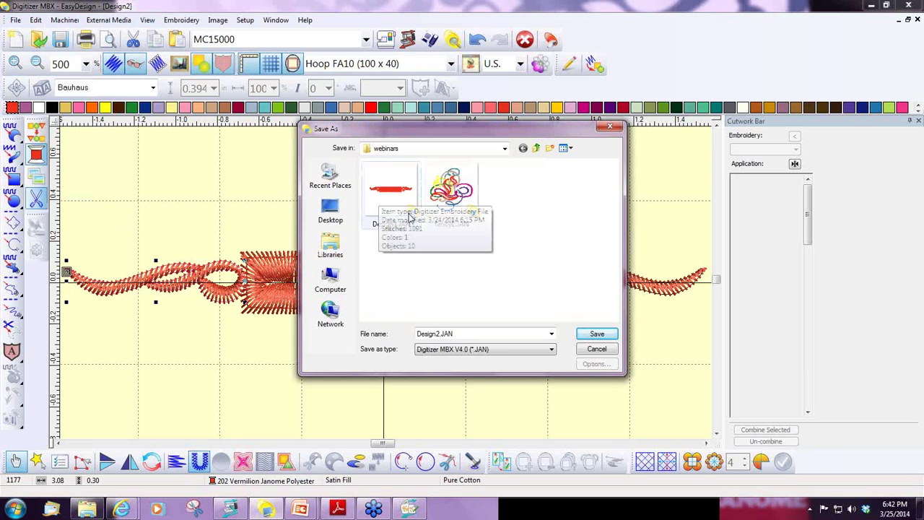
double_click(464, 331)
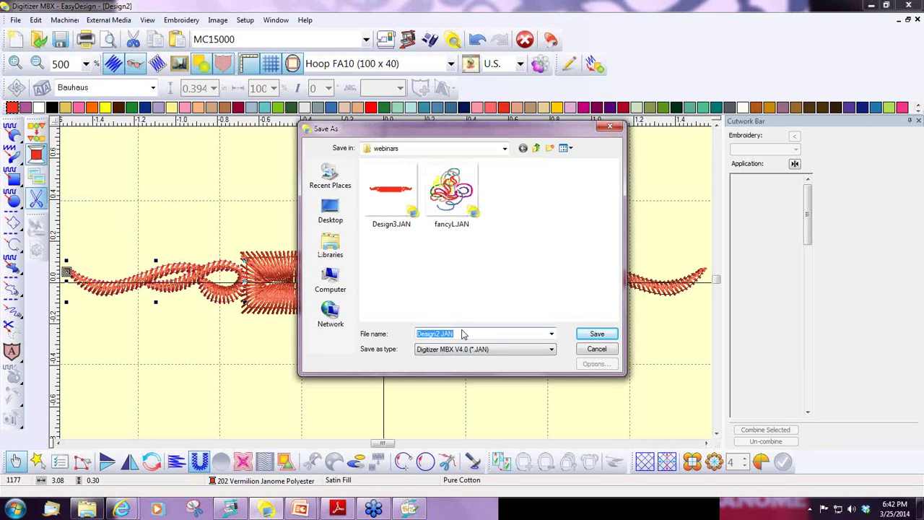
type("buttonhole")
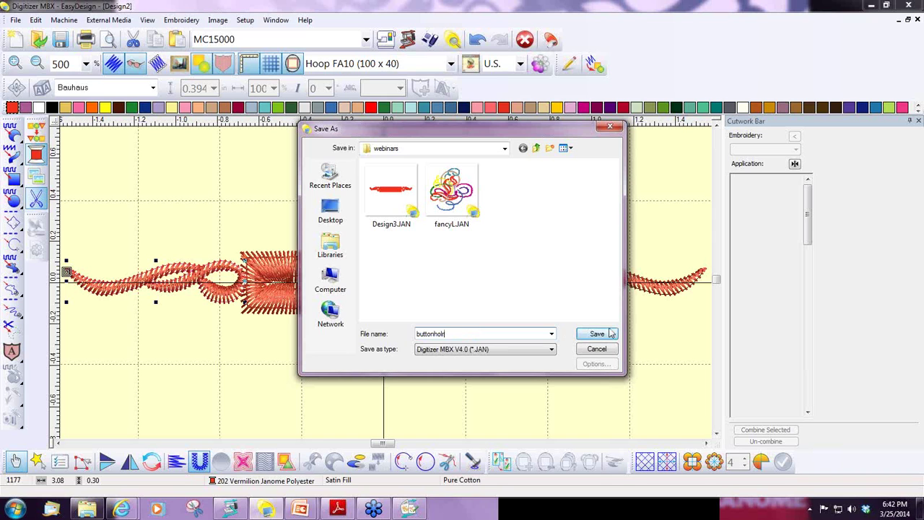
left_click(603, 335)
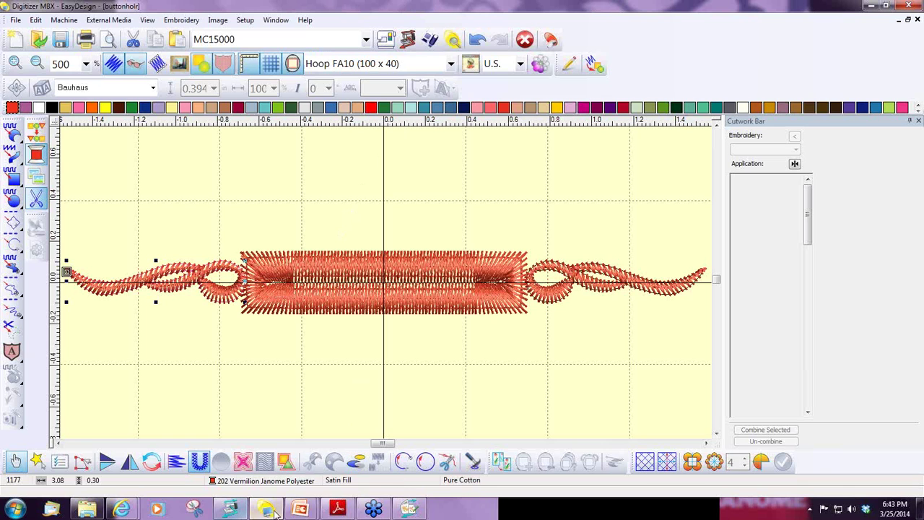
Write the design out to EmbLinkTool and set the connection to the sewing machine found by a Wireless LAN search.
mouse_move(233, 512)
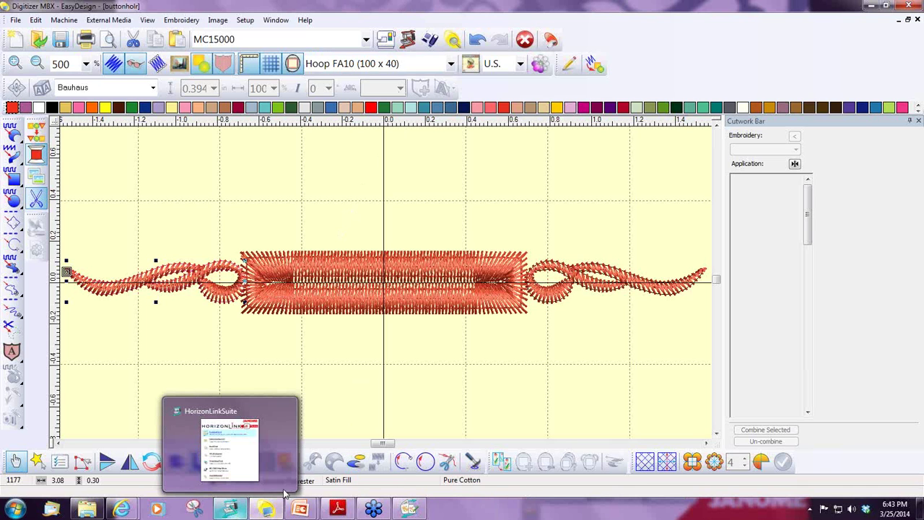
left_click(408, 41)
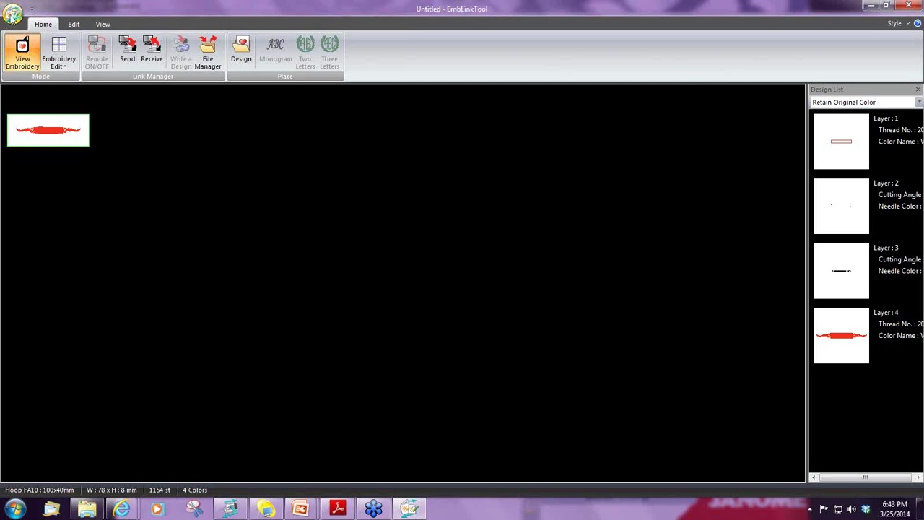
left_click(12, 15)
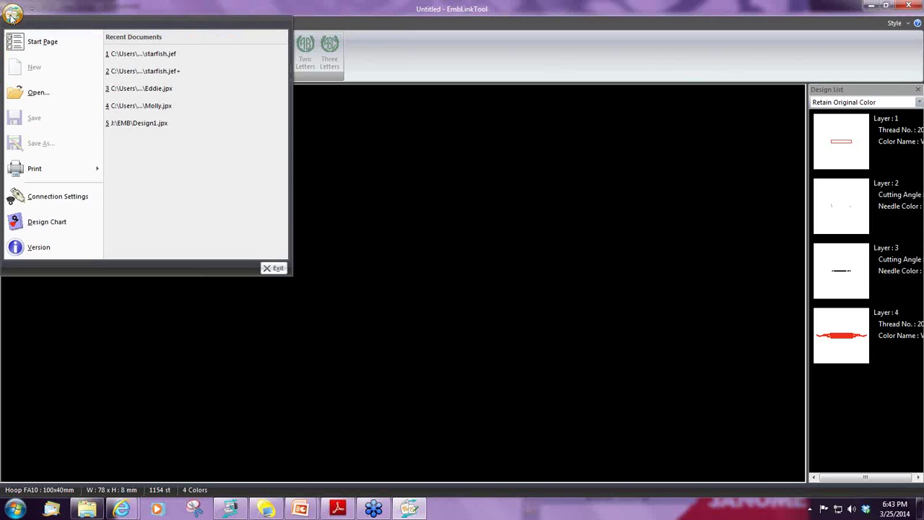
left_click(44, 200)
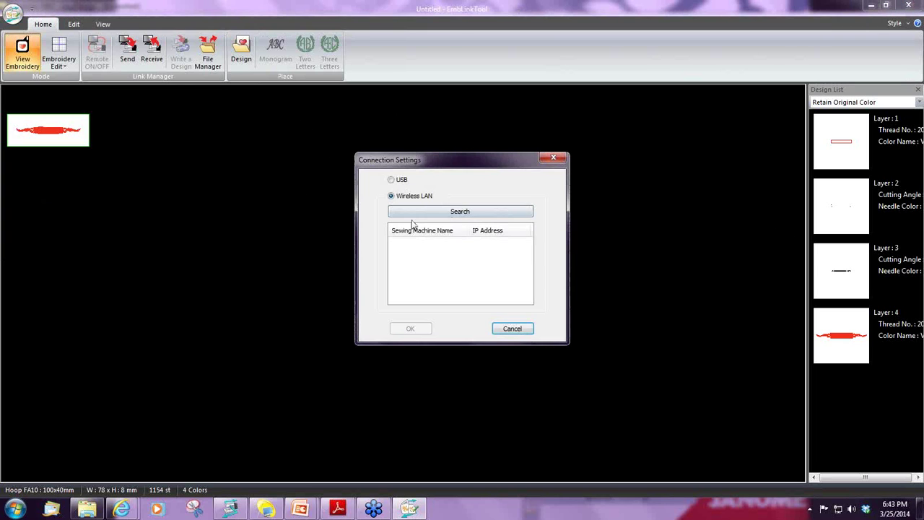
left_click(468, 212)
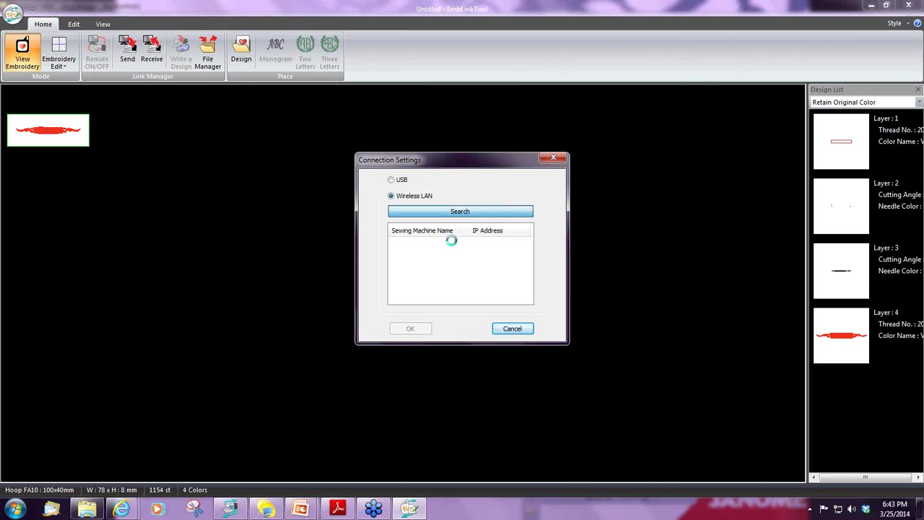
left_click(395, 244)
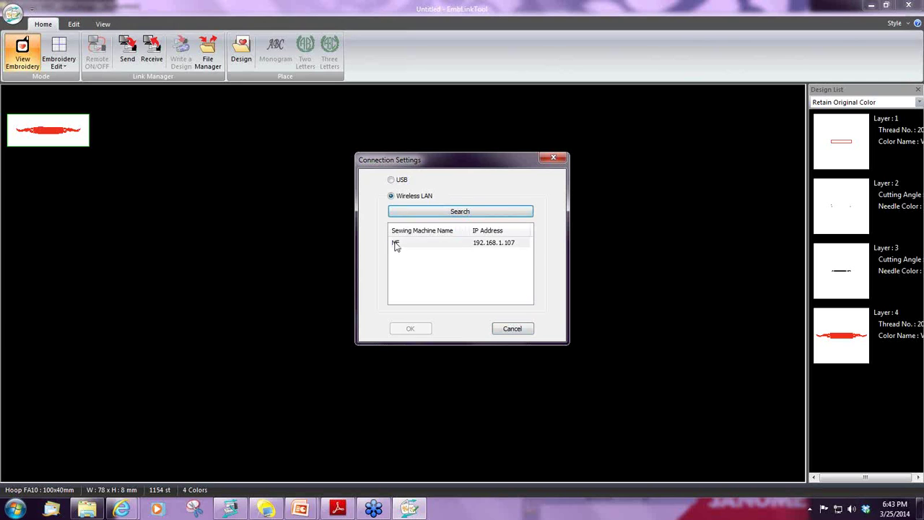
left_click(411, 329)
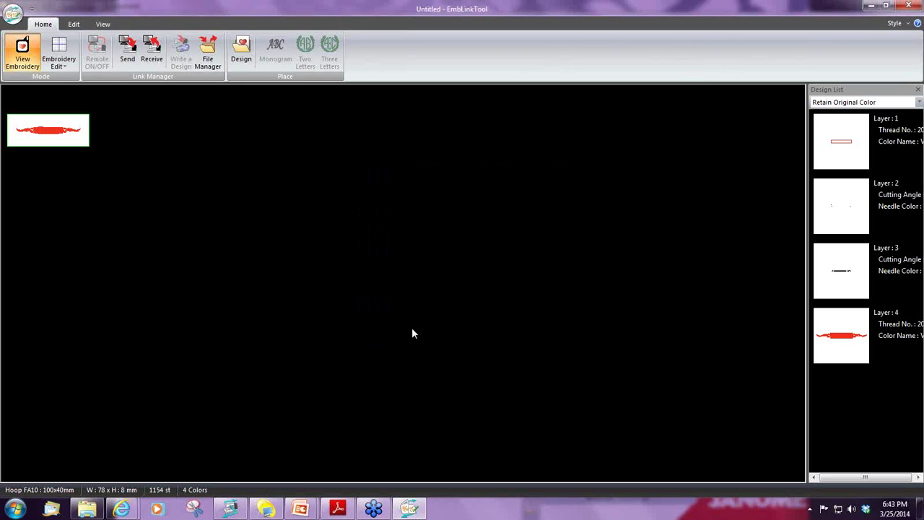
Send the buttonhole design to the connected sewing machine and close EmbLinkTool.
left_click(128, 56)
left_click(914, 7)
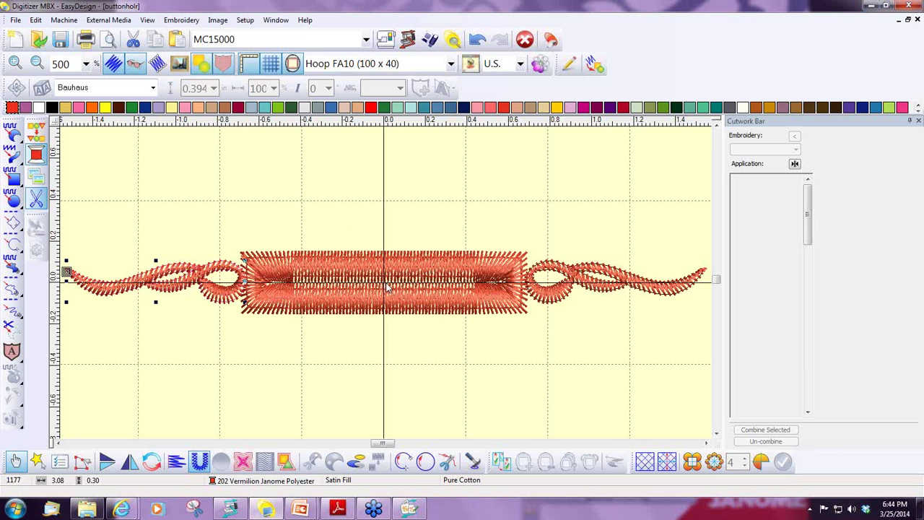
scroll(318, 271, "down", 1)
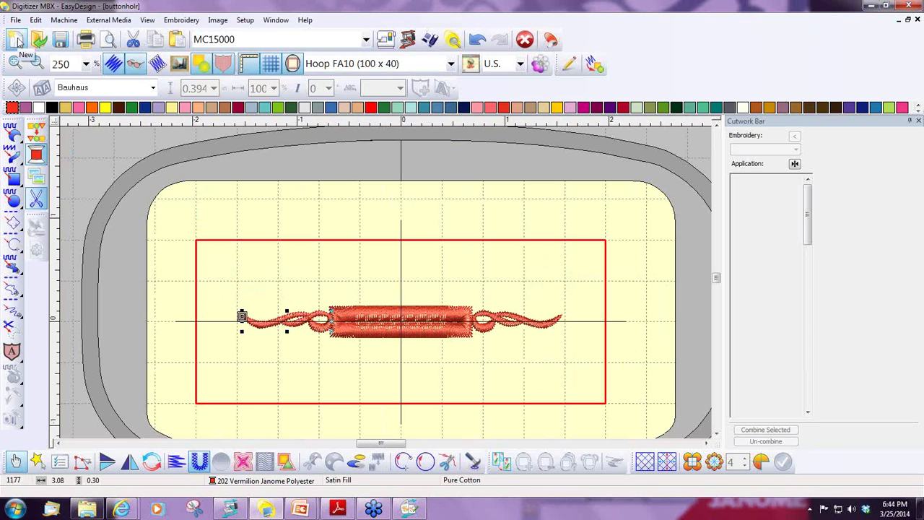
Start a new design and select the H1 cutwork application with Satin Line embroidery, browsing the other available applications.
left_click(18, 39)
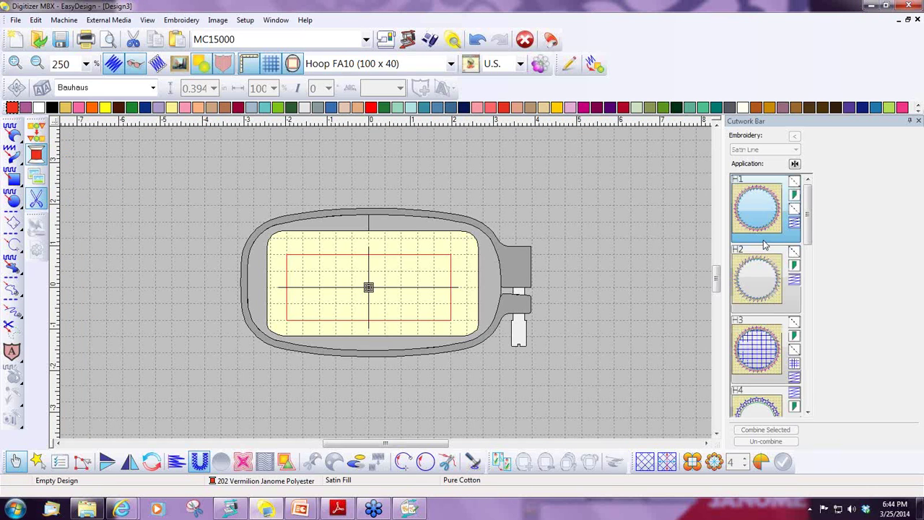
left_click(766, 245)
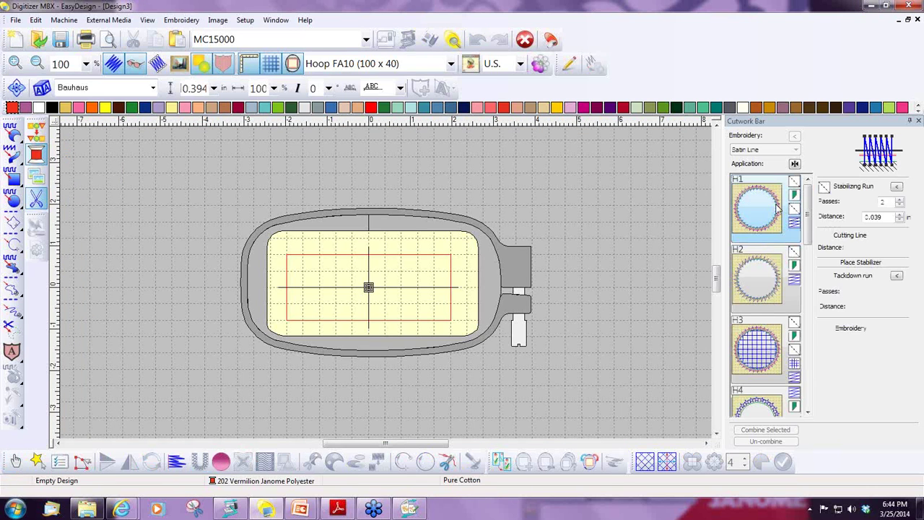
scroll(809, 227, "down", 1)
left_click_drag(810, 228, 809, 188)
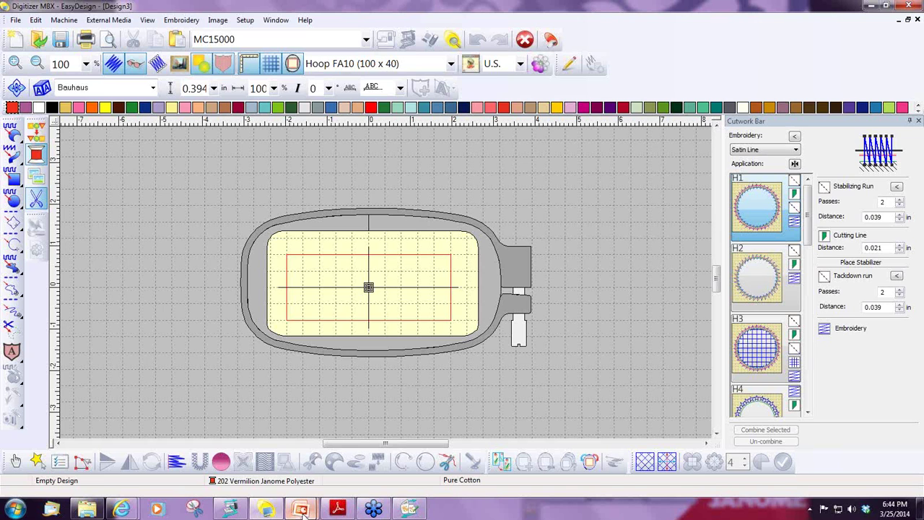
Switch to the running PowerPoint slide show on the Cutwork Kit to view the finished pillow samples.
mouse_move(300, 509)
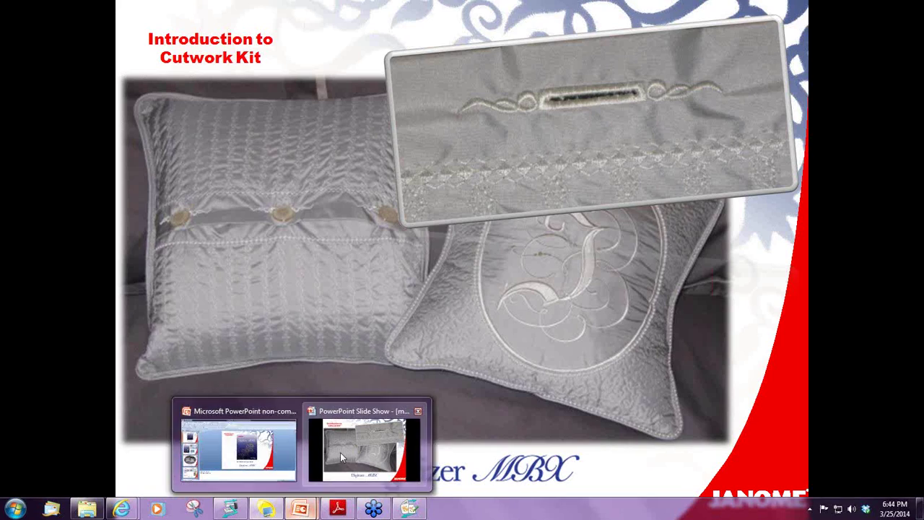
left_click(342, 456)
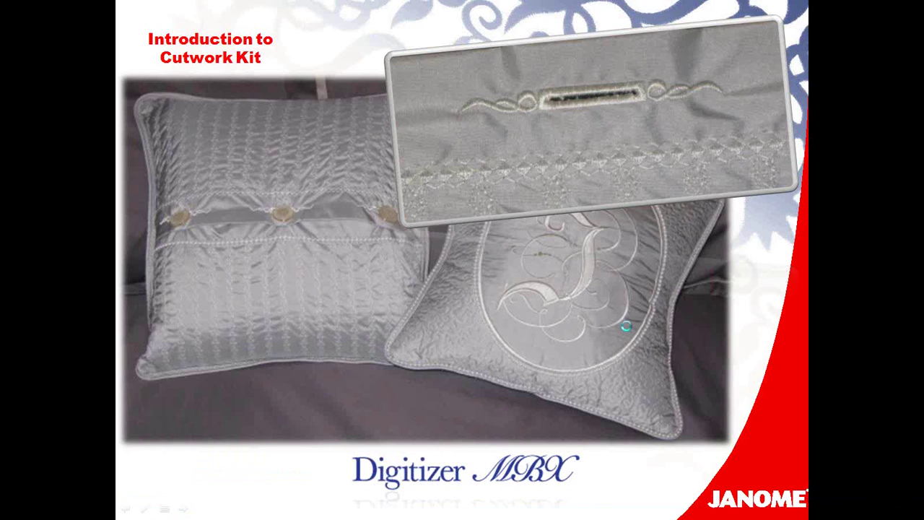